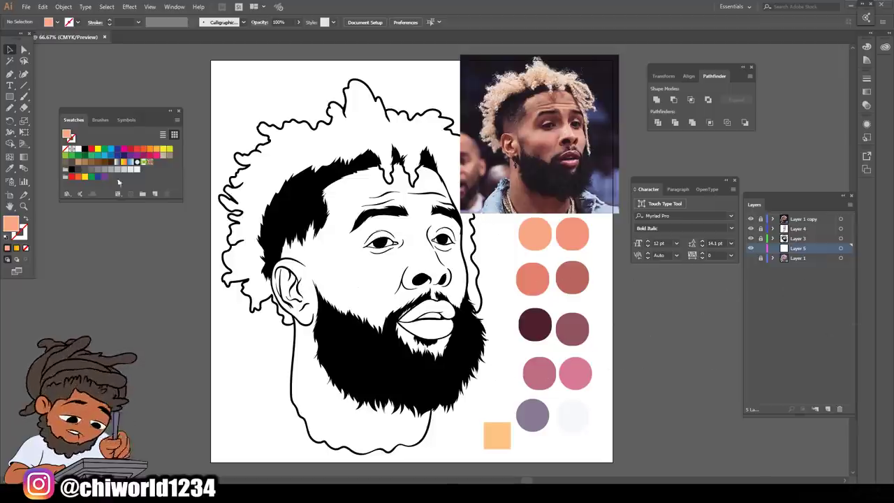
Set up the Pencil tool to fill new strokes and close paths when their ends are within 20 pixels
left_click(7, 108)
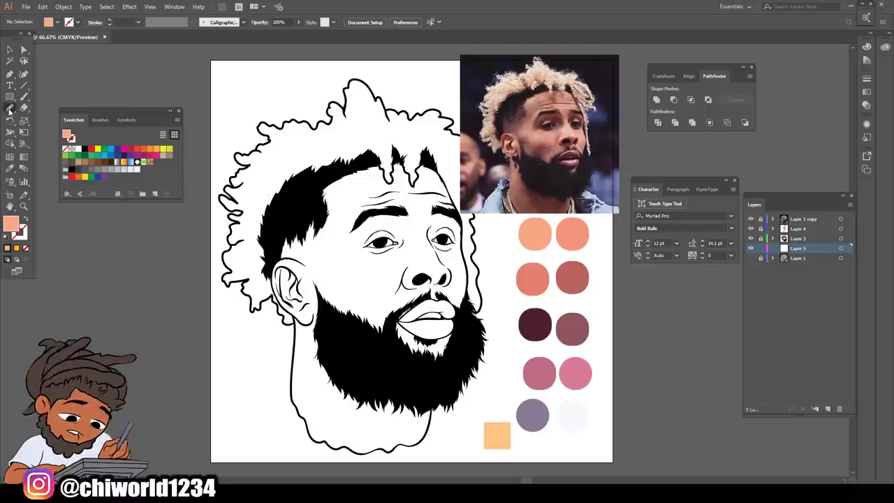
double_click(7, 108)
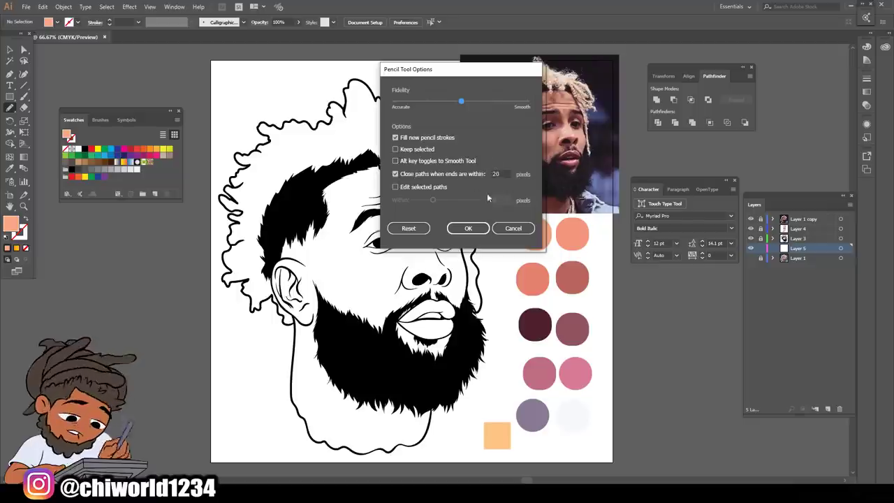
left_click(468, 228)
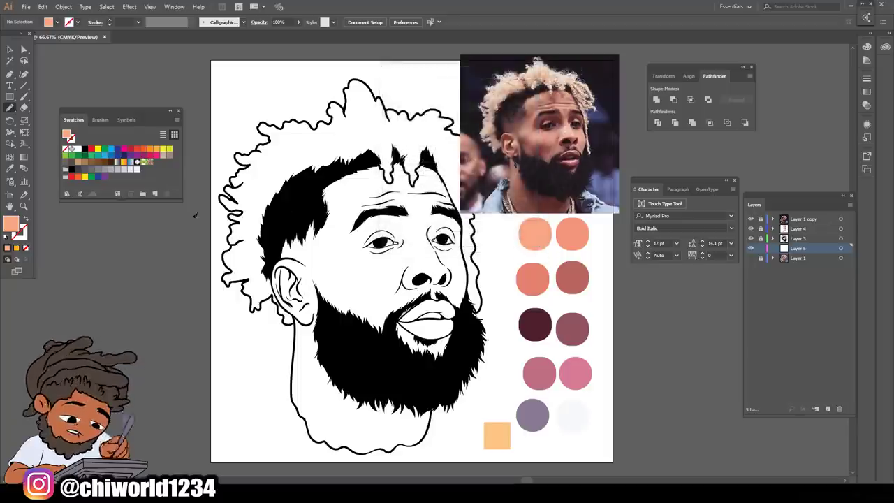
Sample the light orange square as fill and pencil in the first hair strand hanging over the forehead on Layer 5
left_click(10, 168)
left_click(496, 432)
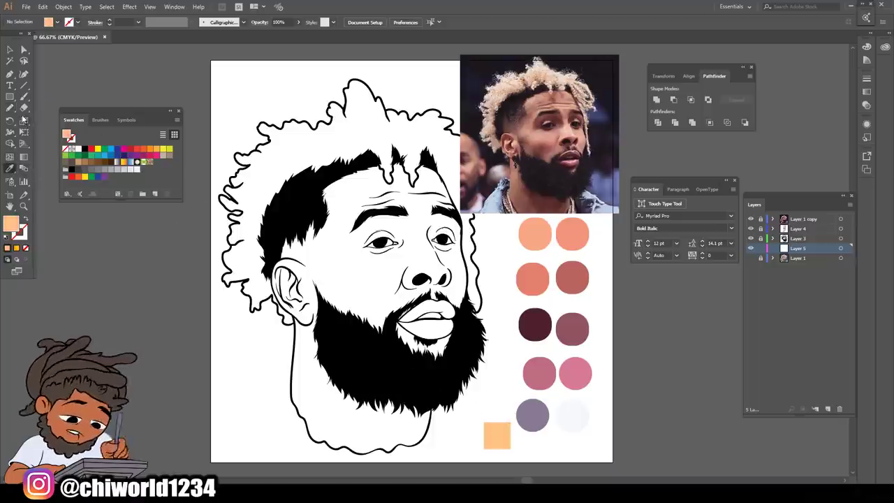
left_click(10, 108)
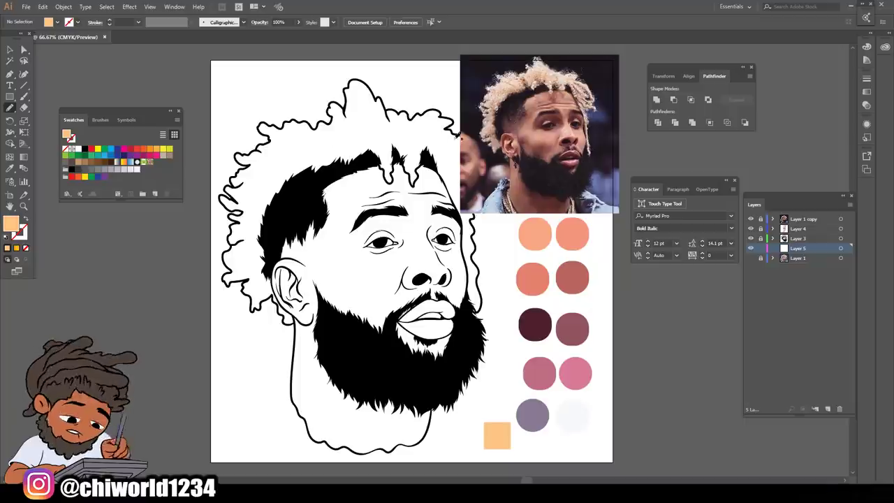
scroll(327, 173, "up", 3)
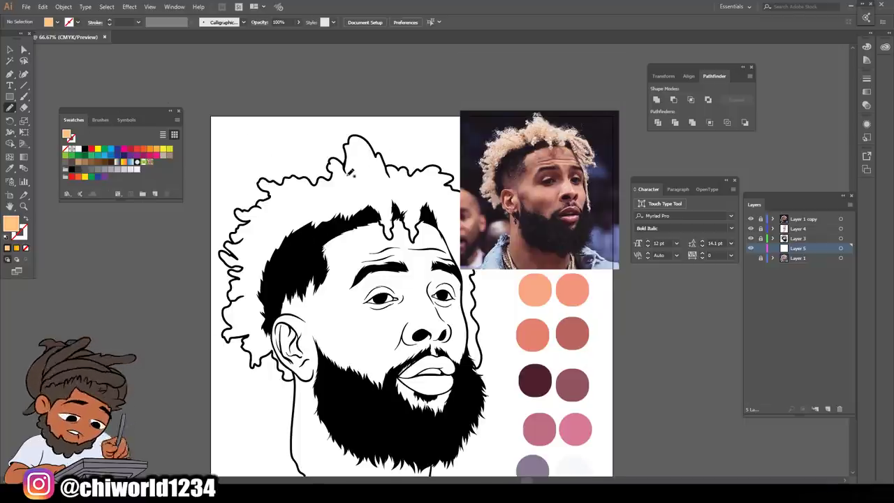
scroll(362, 219, "up", 2)
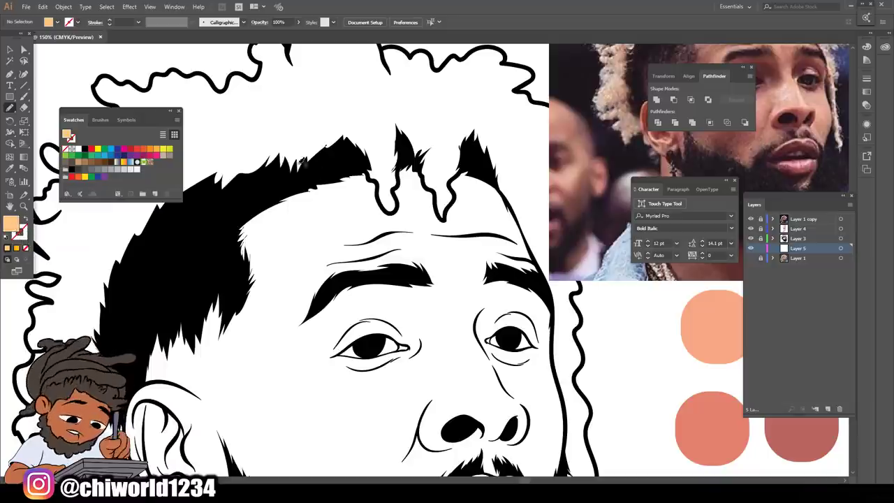
scroll(358, 202, "up", 4)
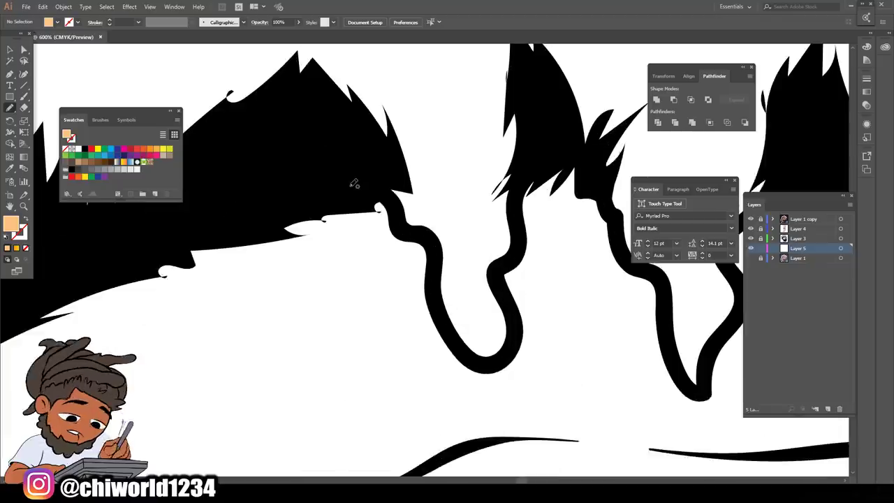
scroll(354, 183, "up", 2)
mouse_move(376, 187)
left_mouse_down()
mouse_move(466, 395)
mouse_move(511, 395)
mouse_move(503, 334)
mouse_move(541, 199)
mouse_move(404, 42)
mouse_move(347, 254)
left_mouse_up()
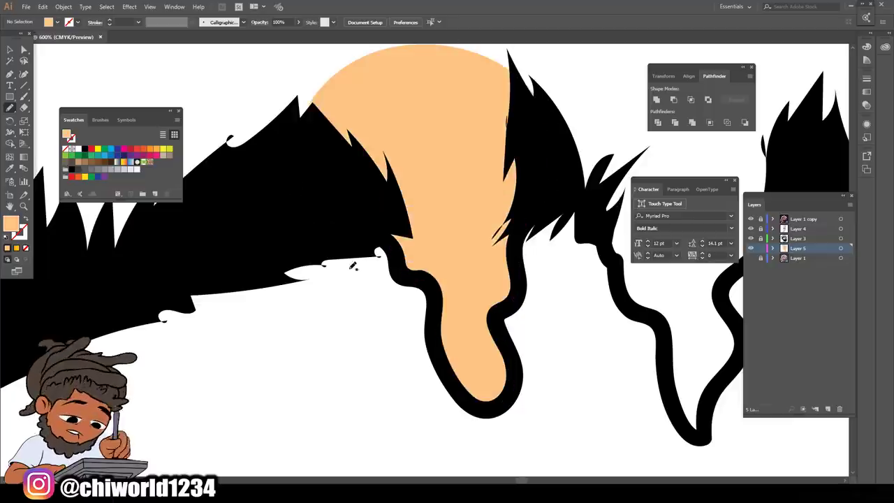
Pencil a light orange shape filling the second hair strand that hangs over the forehead
scroll(348, 259, "up", 2)
key("ctrl+minus")
left_click_drag(555, 268, 367, 270)
key("ctrl+equal")
mouse_move(263, 181)
left_mouse_down()
mouse_move(351, 343)
mouse_move(373, 356)
mouse_move(401, 448)
mouse_move(408, 465)
mouse_move(417, 464)
mouse_move(460, 387)
mouse_move(440, 328)
mouse_move(510, 242)
mouse_move(453, 88)
mouse_move(264, 160)
left_mouse_up()
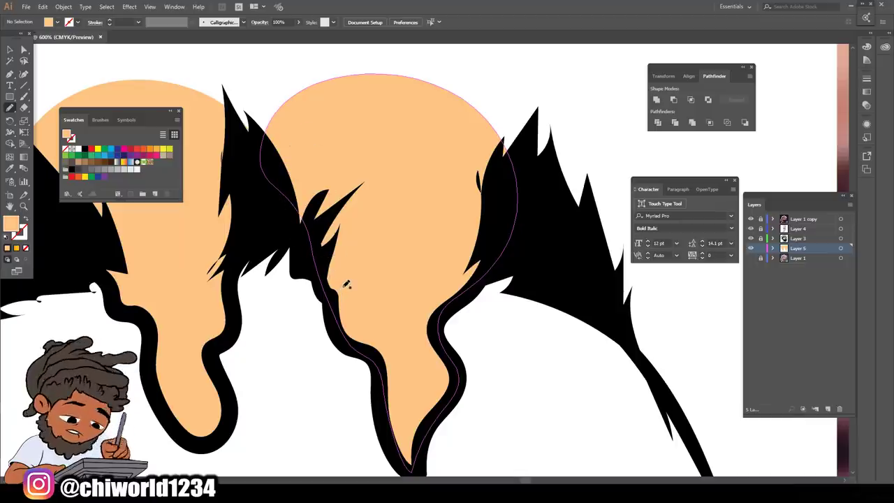
Pencil a light orange base along the top of the black hairline, from the side of the head across to the forehead edge
key("ctrl+minus")
key("ctrl+minus")
key("ctrl+minus")
key("ctrl+minus")
key("ctrl+minus")
scroll(346, 284, "down", 1)
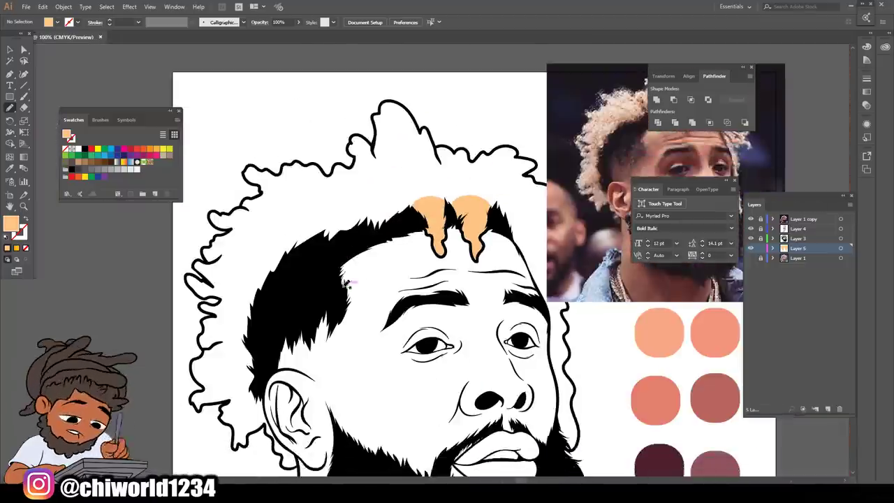
key("ctrl+plus")
key("ctrl+plus")
mouse_move(540, 185)
left_mouse_down()
mouse_move(602, 247)
mouse_move(670, 394)
mouse_move(709, 313)
mouse_move(656, 169)
mouse_move(589, 133)
mouse_move(565, 106)
mouse_move(584, 83)
mouse_move(456, 118)
mouse_move(418, 107)
mouse_move(404, 47)
mouse_move(370, 119)
mouse_move(132, 217)
mouse_move(75, 303)
mouse_move(137, 336)
mouse_move(286, 246)
mouse_move(408, 215)
mouse_move(522, 202)
left_mouse_up()
key("ctrl+minus")
key("ctrl+minus")
key("ctrl+minus")
key("ctrl+minus")
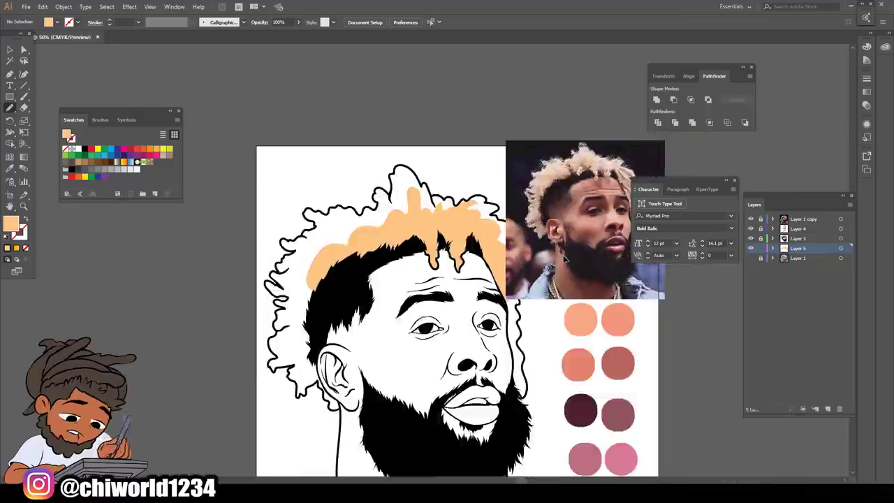
Fill the narrow strip of hair directly behind the ear with light orange using the Pencil tool
scroll(524, 283, "down", 1)
key("ctrl+plus")
key("ctrl+plus")
key("ctrl+plus")
key("ctrl+plus")
key("ctrl+plus")
scroll(512, 292, "left", 6)
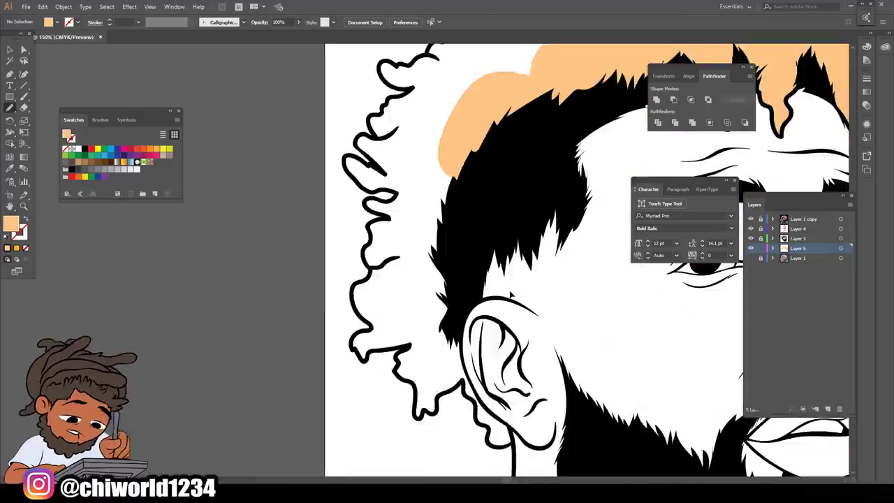
scroll(513, 289, "down", 4)
key("ctrl+plus")
scroll(517, 282, "down", 1)
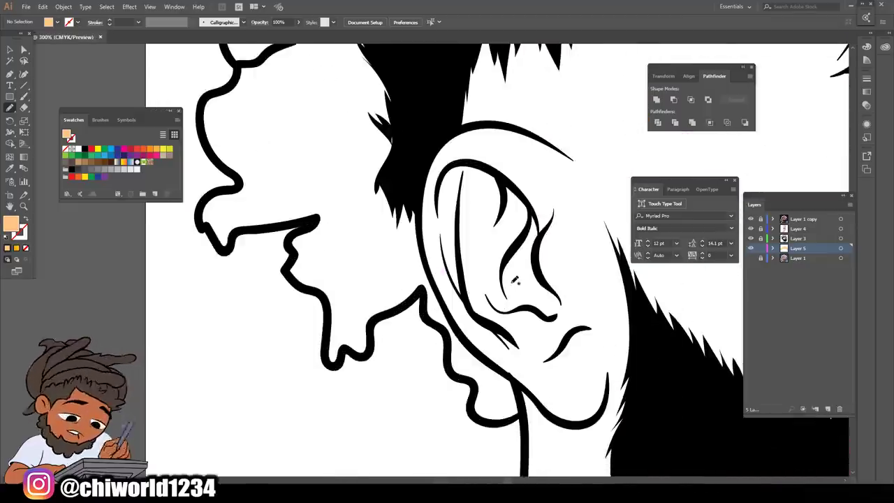
mouse_move(516, 381)
left_mouse_down()
mouse_move(520, 417)
mouse_move(474, 413)
mouse_move(475, 384)
mouse_move(453, 369)
mouse_move(452, 338)
mouse_move(419, 289)
mouse_move(423, 237)
mouse_move(450, 309)
mouse_move(515, 380)
left_mouse_up()
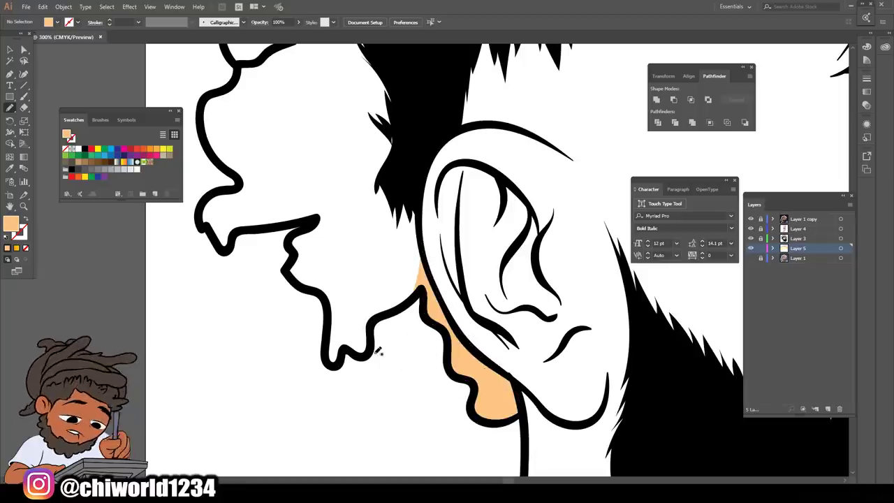
Fill the curls at the back of the head, from beside the ear upward, with light orange pencil shapes
left_click(11, 222)
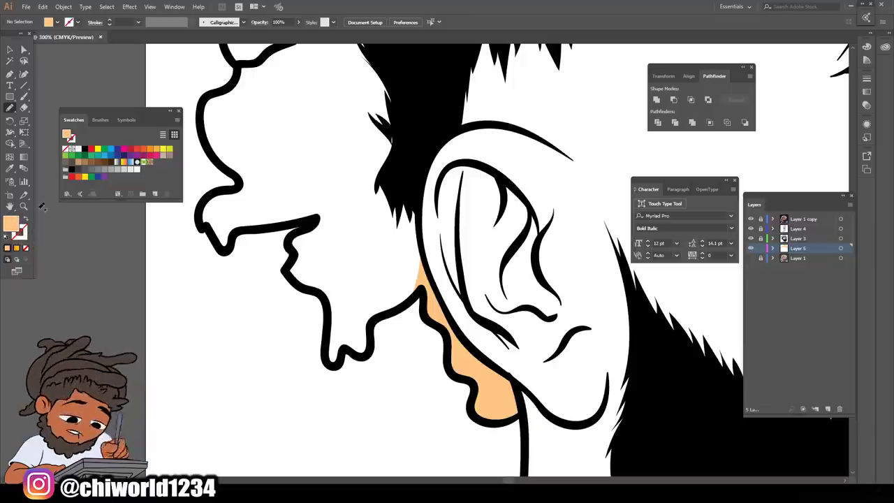
mouse_move(426, 278)
left_mouse_down()
mouse_move(376, 319)
mouse_move(366, 354)
mouse_move(347, 345)
mouse_move(337, 360)
mouse_move(327, 353)
mouse_move(326, 301)
mouse_move(294, 278)
mouse_move(290, 259)
mouse_move(291, 241)
mouse_move(314, 219)
mouse_move(248, 227)
mouse_move(230, 246)
mouse_move(203, 222)
mouse_move(203, 208)
mouse_move(239, 180)
mouse_move(204, 112)
mouse_move(242, 77)
mouse_move(242, 62)
mouse_move(326, 40)
mouse_move(395, 69)
mouse_move(426, 263)
mouse_move(420, 302)
left_mouse_up()
scroll(419, 282, "up", 2)
scroll(420, 285, "up", 12)
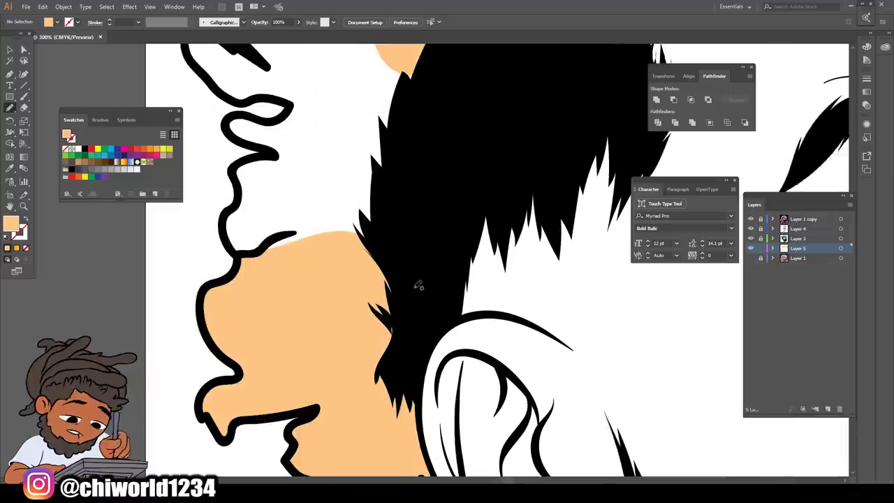
mouse_move(230, 355)
left_mouse_down()
mouse_move(243, 313)
mouse_move(238, 294)
mouse_move(275, 275)
mouse_move(232, 241)
mouse_move(257, 232)
mouse_move(280, 241)
mouse_move(291, 222)
mouse_move(235, 221)
mouse_move(189, 163)
mouse_move(201, 151)
mouse_move(246, 174)
mouse_move(205, 123)
mouse_move(229, 99)
mouse_move(246, 116)
mouse_move(236, 65)
mouse_move(306, 62)
mouse_move(465, 159)
mouse_move(455, 337)
mouse_move(311, 410)
mouse_move(270, 379)
left_mouse_up()
Fill the upper back curls up to the start of the central hair peak with light orange pencil shapes
scroll(271, 379, "up", 3)
scroll(270, 378, "up", 6)
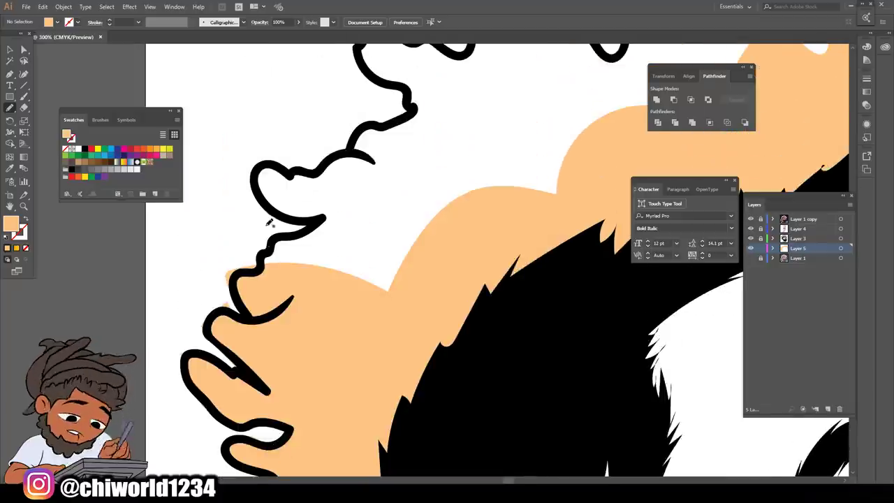
mouse_move(262, 273)
left_mouse_down()
mouse_move(272, 240)
mouse_move(320, 222)
mouse_move(254, 203)
mouse_move(252, 160)
mouse_move(320, 157)
mouse_move(351, 139)
mouse_move(371, 110)
mouse_move(410, 109)
mouse_move(358, 59)
mouse_move(373, 44)
mouse_move(508, 81)
mouse_move(592, 277)
mouse_move(486, 276)
left_mouse_up()
scroll(486, 276, "up", 5)
mouse_move(359, 155)
left_mouse_down()
mouse_move(394, 133)
mouse_move(462, 164)
mouse_move(506, 123)
mouse_move(586, 133)
mouse_move(621, 171)
mouse_move(606, 301)
mouse_move(581, 315)
left_mouse_up()
Fill the tall central hair peak and the small curl beside it with light orange pencil shapes
key("ctrl+minus")
scroll(579, 319, "right", 3)
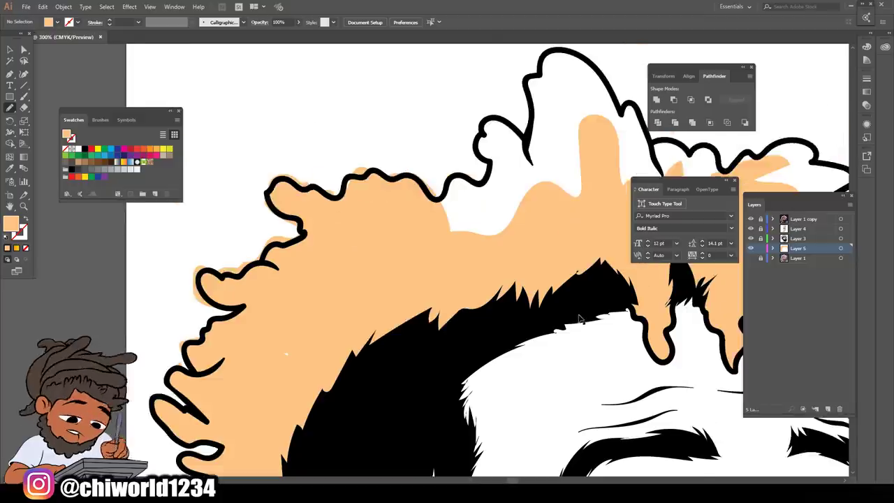
key("ctrl+equal")
scroll(582, 313, "up", 2)
left_click_drag(296, 212, 258, 184)
mouse_move(355, 256)
left_mouse_down()
mouse_move(416, 198)
mouse_move(473, 166)
mouse_move(466, 87)
mouse_move(554, 274)
mouse_move(523, 260)
mouse_move(537, 263)
mouse_move(655, 119)
mouse_move(602, 343)
mouse_move(550, 358)
mouse_move(556, 388)
left_mouse_up()
Fill the remaining top curls between the central peak and the reference photo with a light orange pencil shape
scroll(524, 260, "up", 2)
key("ctrl+minus")
key("ctrl+minus")
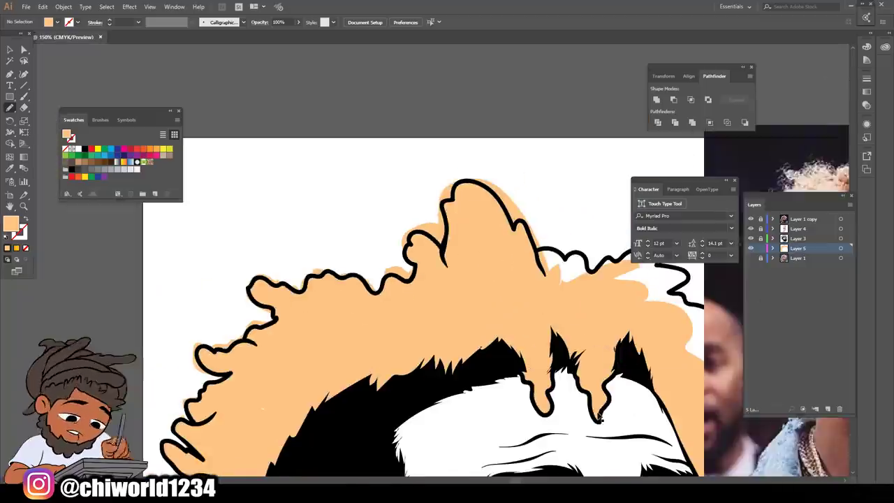
scroll(589, 413, "right", 3)
key("ctrl+equal")
scroll(607, 405, "down", 1)
mouse_move(571, 370)
left_mouse_down()
mouse_move(641, 329)
mouse_move(591, 285)
mouse_move(565, 242)
mouse_move(472, 241)
mouse_move(421, 207)
mouse_move(481, 335)
mouse_move(681, 370)
left_mouse_up()
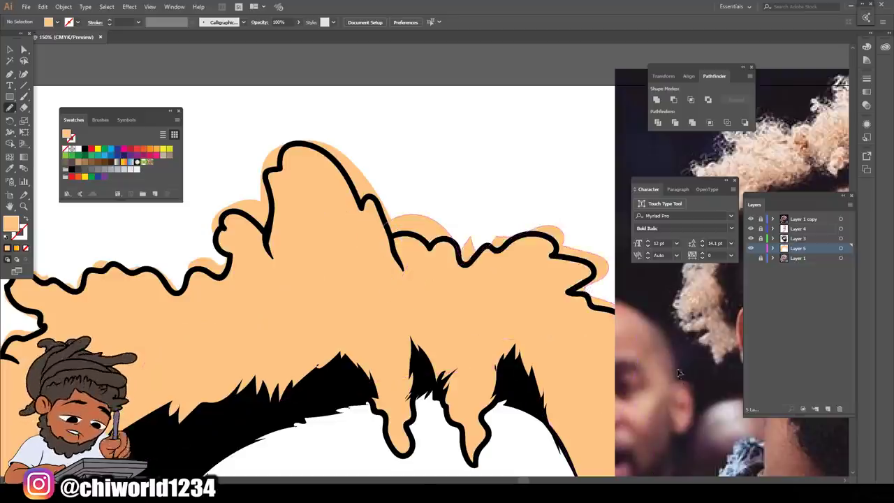
Sample the off-white palette circle as fill and pencil in the teeth visible between the lips
scroll(674, 360, "down", 4)
scroll(659, 336, "down", 2)
key("ctrl+plus")
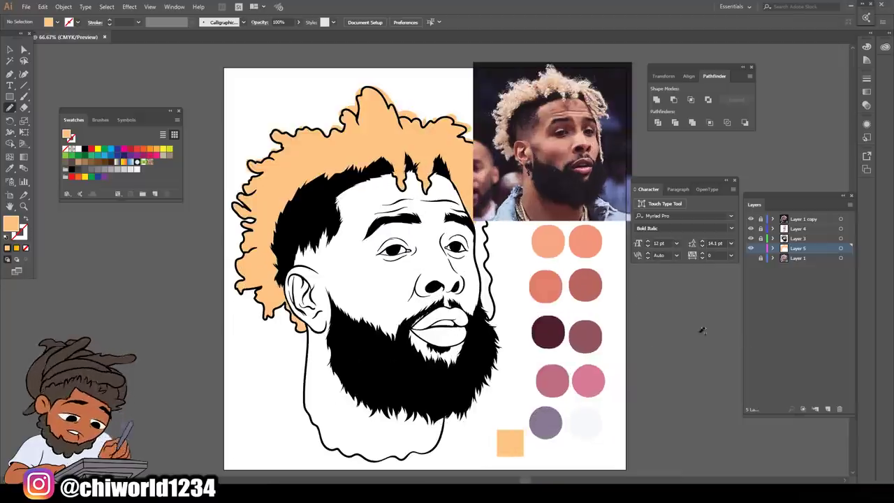
left_click(10, 169)
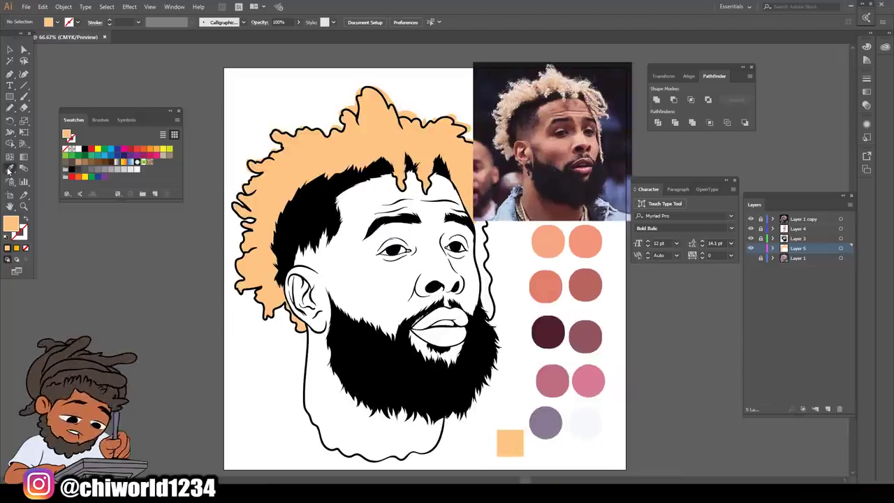
left_click(586, 425)
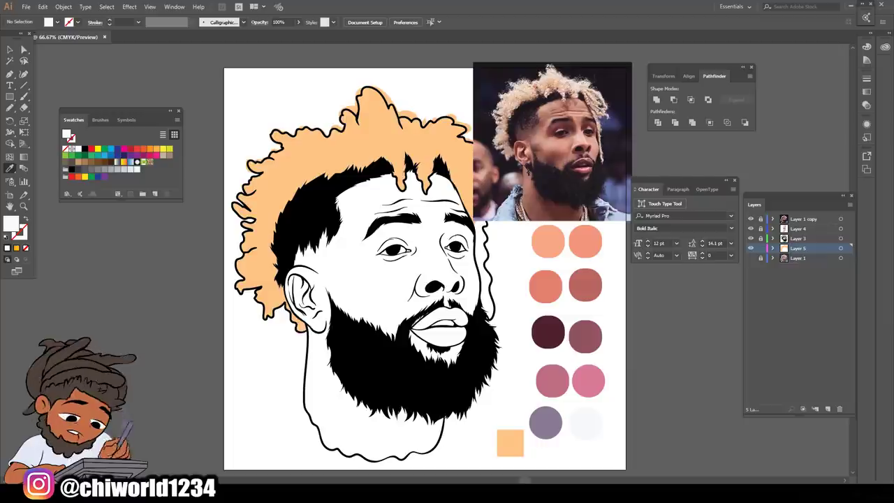
left_click(10, 109)
scroll(431, 294, "up", 5)
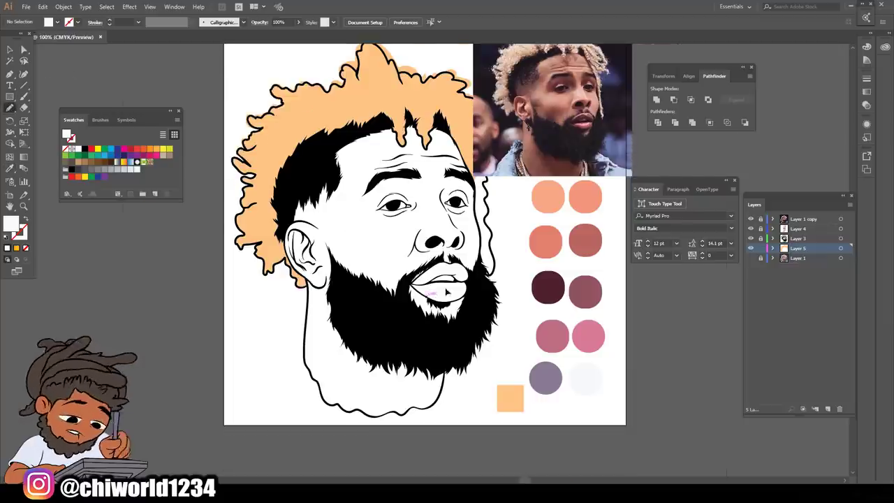
scroll(467, 279, "up", 1)
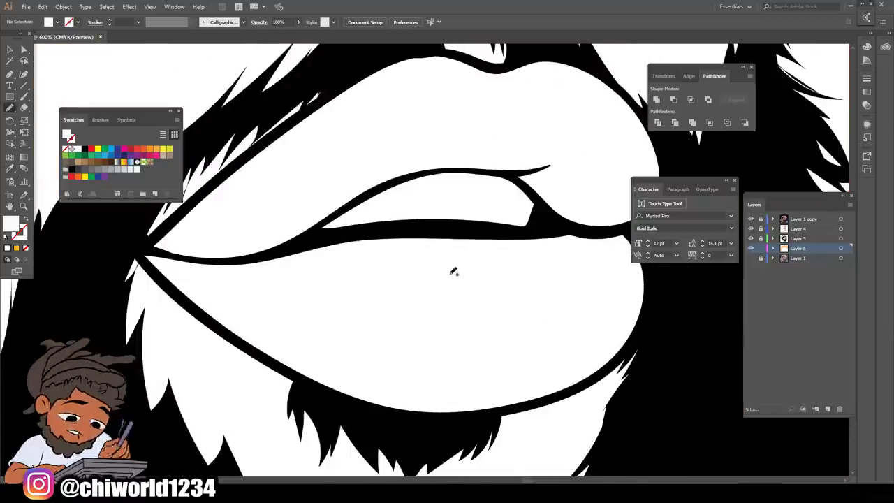
mouse_move(323, 228)
left_mouse_down()
mouse_move(508, 225)
mouse_move(538, 200)
mouse_move(510, 175)
mouse_move(473, 169)
left_mouse_up()
left_click_drag(424, 171, 320, 226)
Fill the white of the eye farther from the ear, on both sides of the iris, with off-white
scroll(339, 218, "up", 10)
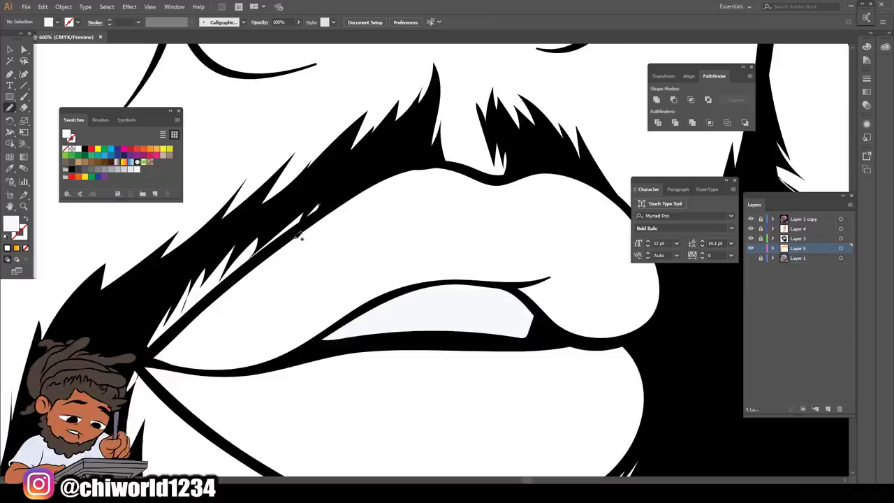
scroll(292, 241, "up", 10)
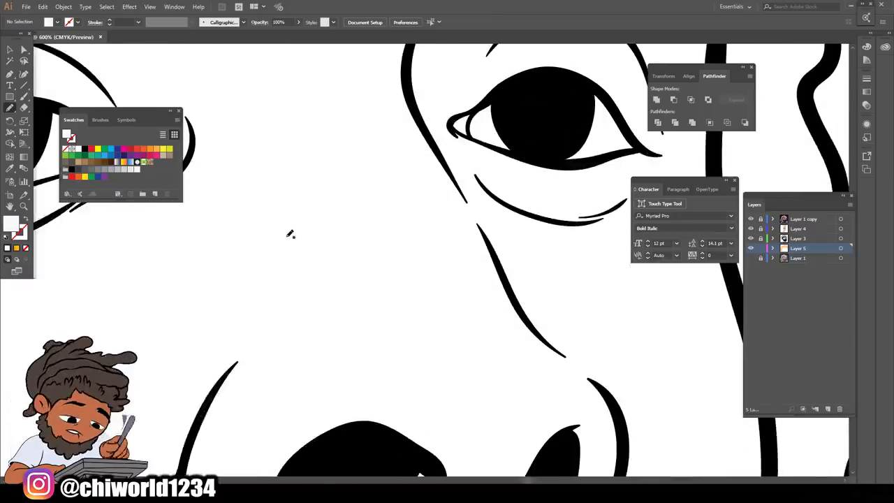
scroll(306, 238, "right", 3)
key("ctrl+plus")
key("ctrl+plus")
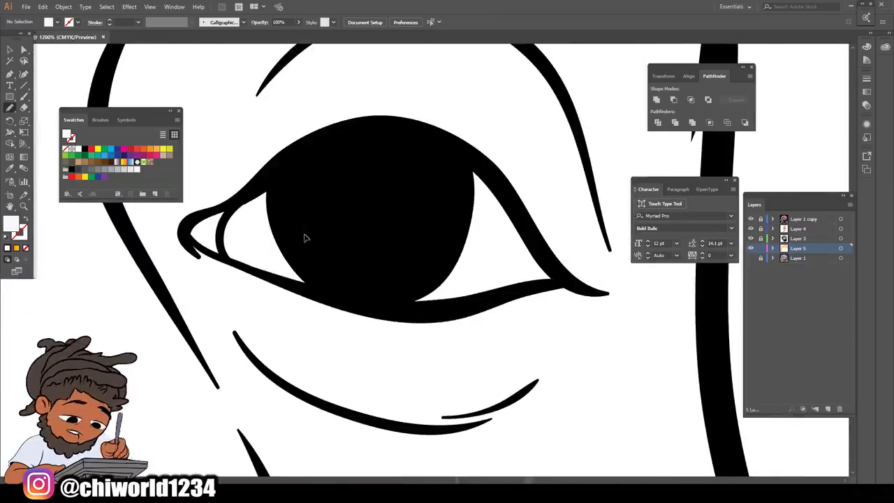
mouse_move(273, 179)
left_mouse_down()
mouse_move(222, 236)
mouse_move(240, 264)
mouse_move(391, 307)
mouse_move(556, 281)
mouse_move(473, 163)
mouse_move(434, 134)
mouse_move(345, 150)
left_mouse_up()
Fill the white of the eye nearer the ear, on both sides of the iris, with off-white
scroll(374, 274, "down", 2)
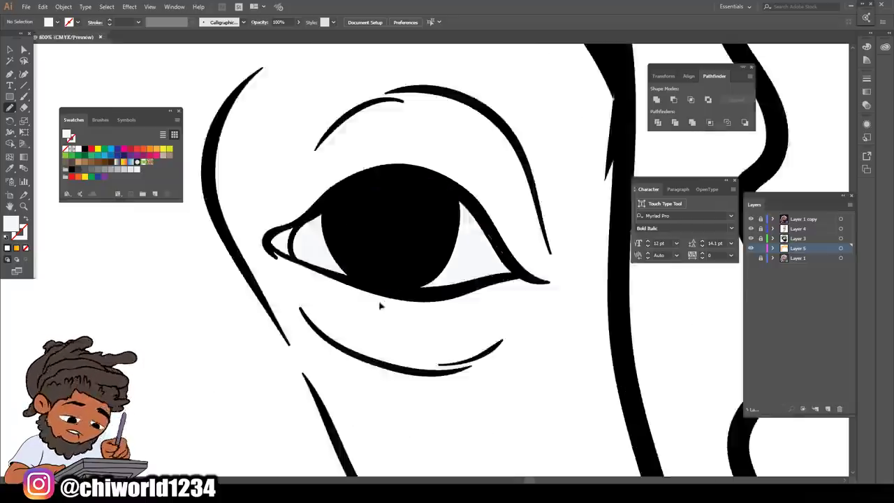
scroll(369, 307, "left", 6)
scroll(363, 310, "left", 8)
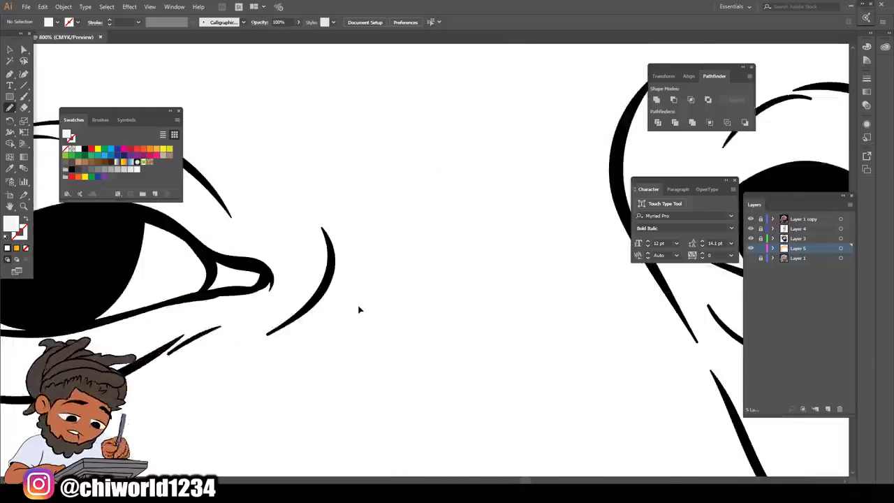
mouse_move(235, 247)
left_mouse_down()
mouse_move(129, 315)
mouse_move(276, 329)
mouse_move(392, 311)
mouse_move(459, 280)
mouse_move(454, 252)
mouse_move(424, 224)
mouse_move(366, 203)
mouse_move(306, 215)
mouse_move(235, 247)
left_mouse_up()
key("ctrl+minus")
key("ctrl+minus")
key("ctrl+minus")
key("ctrl+minus")
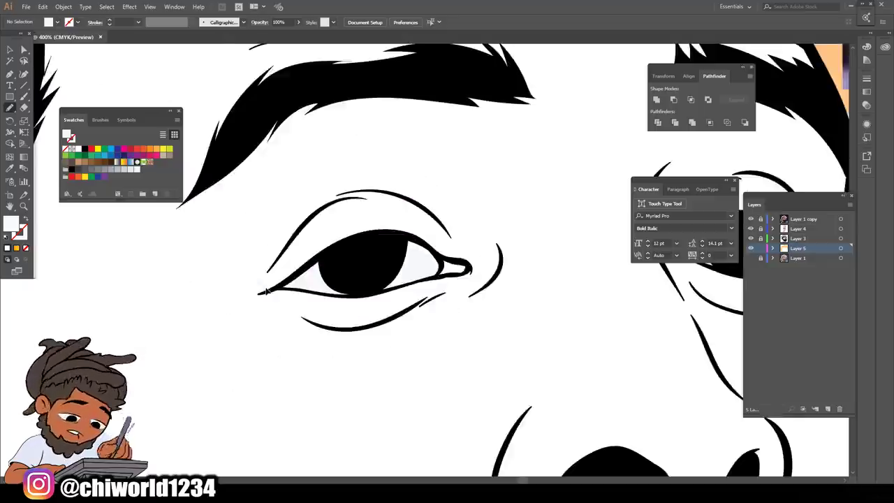
scroll(268, 290, "right", 2)
scroll(269, 286, "down", 2)
scroll(272, 281, "down", 1)
scroll(270, 282, "right", 4)
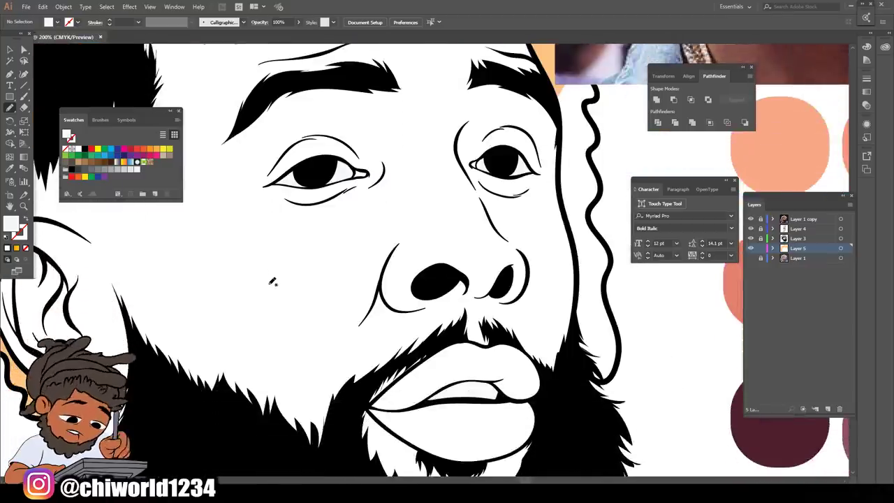
scroll(273, 285, "down", 2)
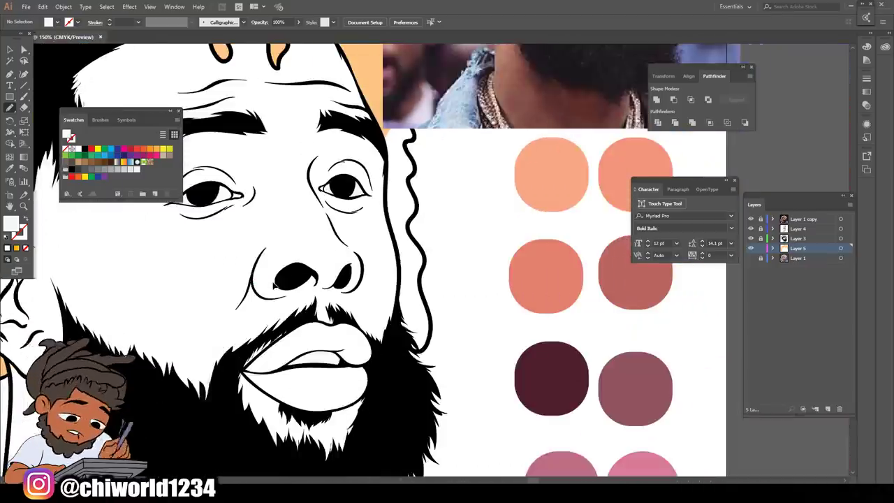
scroll(293, 279, "up", 3)
scroll(316, 272, "down", 1)
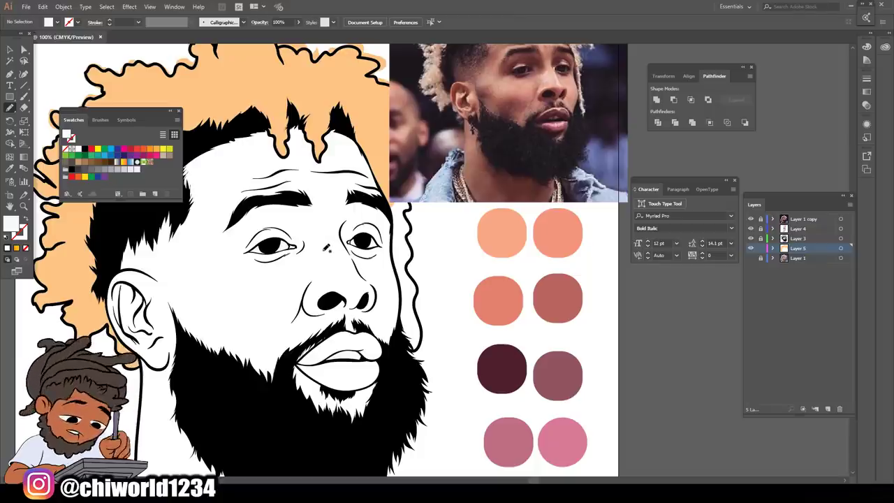
Sample the bright pink palette circle as fill and pencil in the inner corners of both eyes
scroll(379, 315, "down", 1)
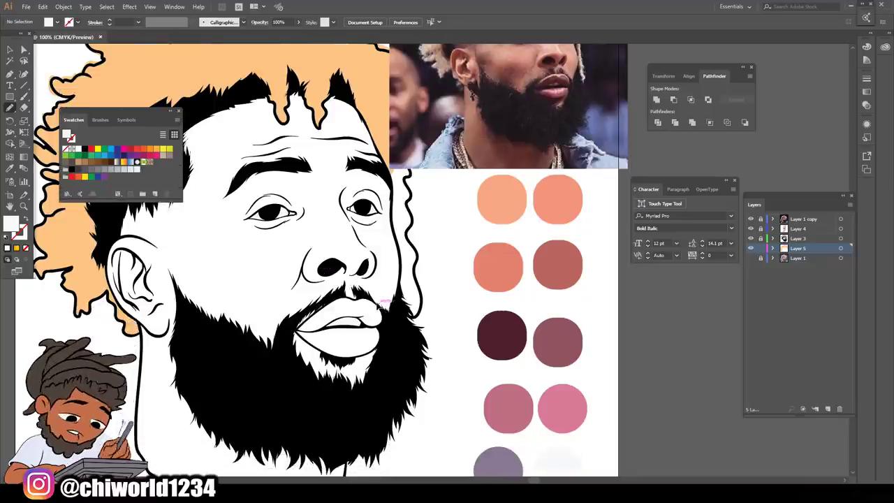
scroll(384, 302, "left", 1)
scroll(455, 307, "down", 1)
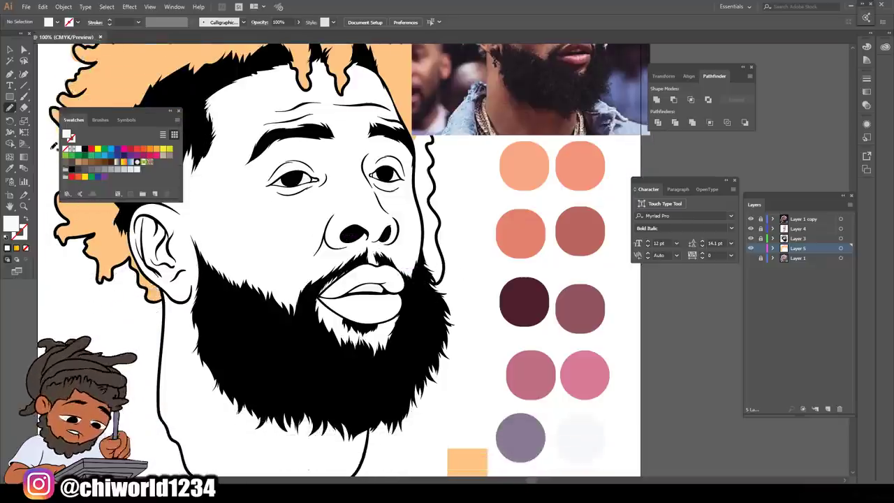
left_click(10, 168)
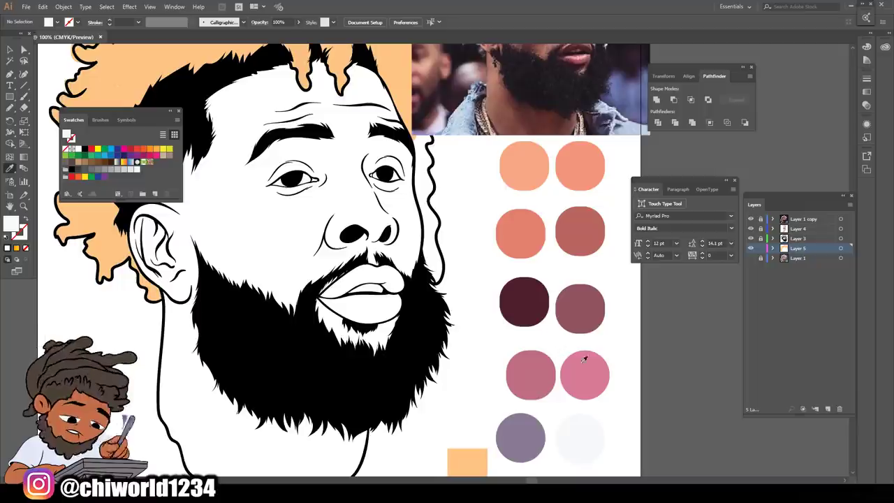
scroll(532, 364, "up", 1)
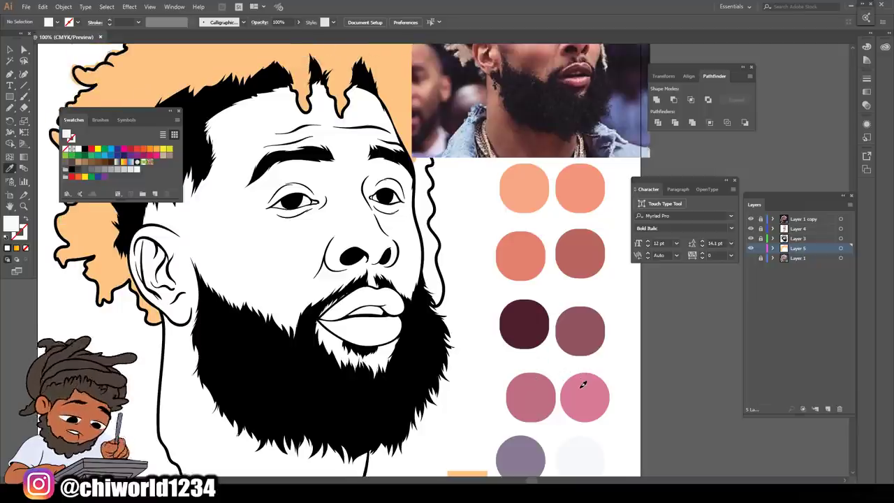
left_click(583, 384)
scroll(439, 294, "up", 3)
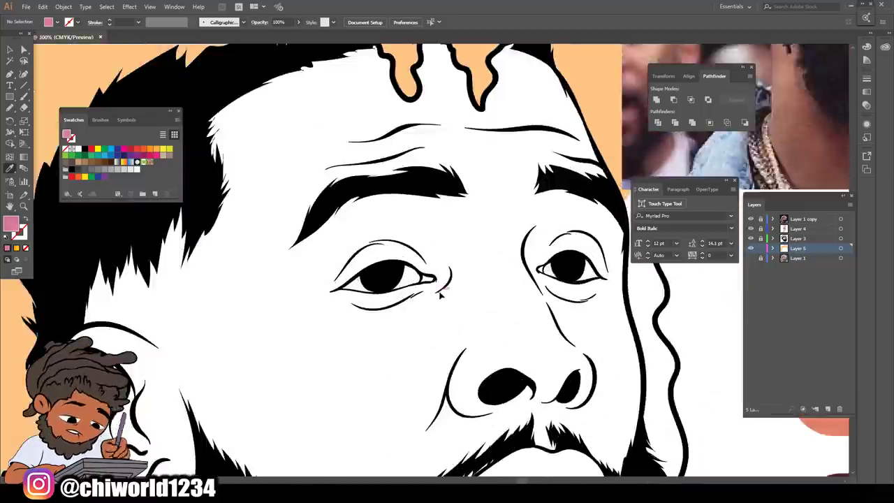
scroll(440, 294, "up", 3)
left_click(10, 109)
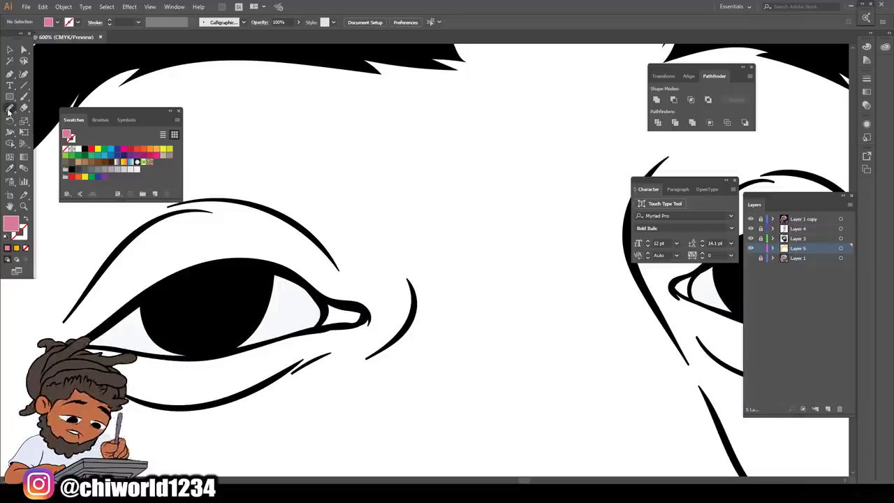
mouse_move(357, 321)
left_mouse_down()
mouse_move(349, 304)
mouse_move(328, 300)
mouse_move(324, 316)
left_mouse_up()
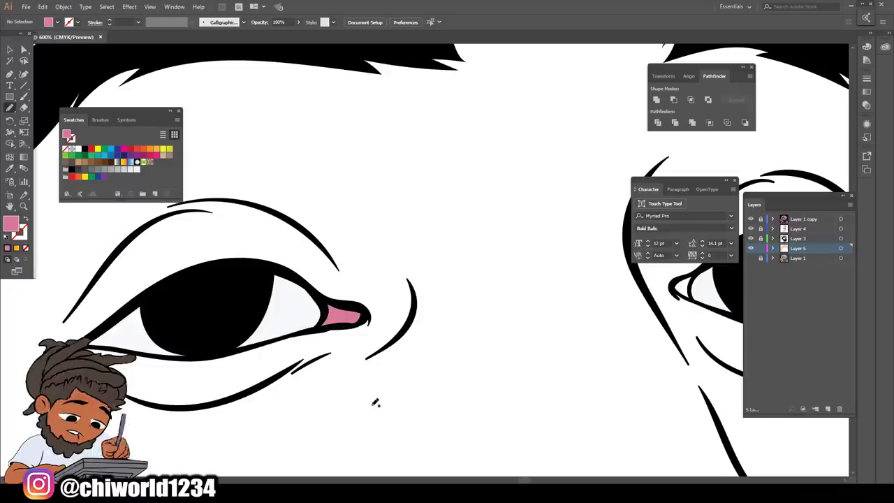
scroll(373, 405, "right", 5)
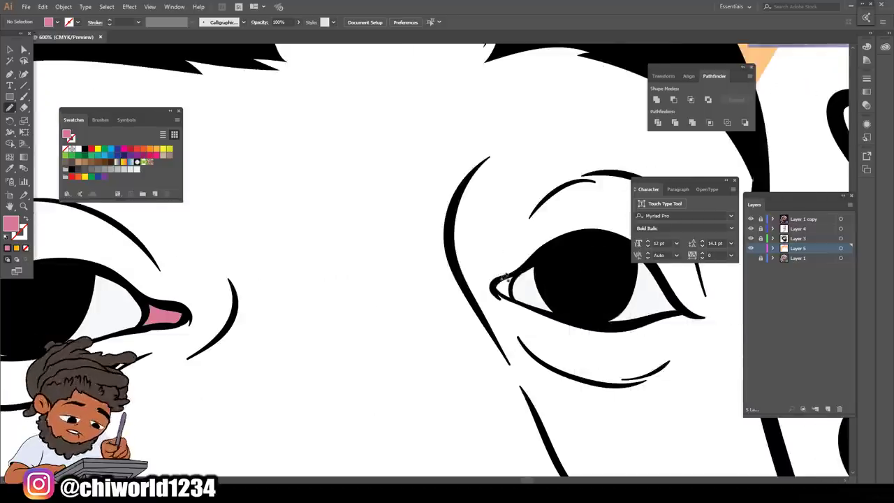
mouse_move(496, 286)
left_mouse_down()
mouse_move(515, 299)
mouse_move(518, 280)
mouse_move(499, 288)
left_mouse_up()
Fill the lower lip with a bright pink pencil shape that follows its outline
key("ctrl+minus")
key("ctrl+minus")
key("ctrl+minus")
key("ctrl+minus")
key("ctrl+minus")
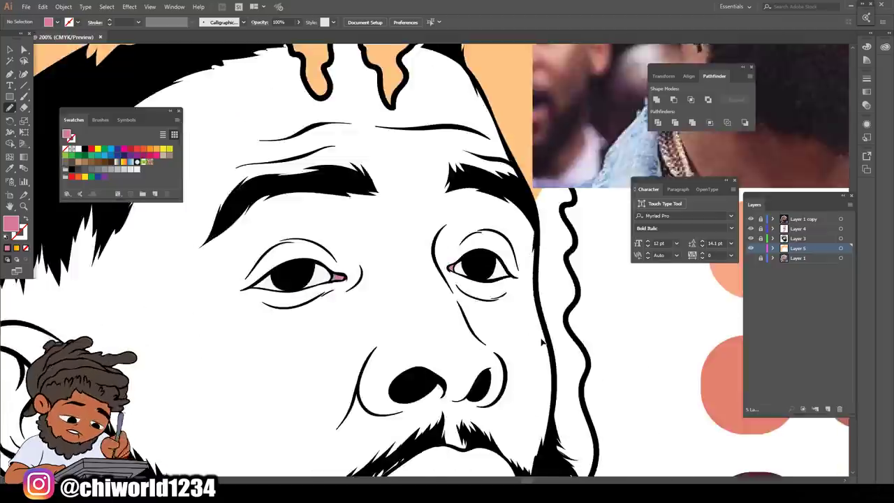
scroll(547, 334, "down", 3)
scroll(549, 334, "right", 1)
scroll(548, 334, "right", 2)
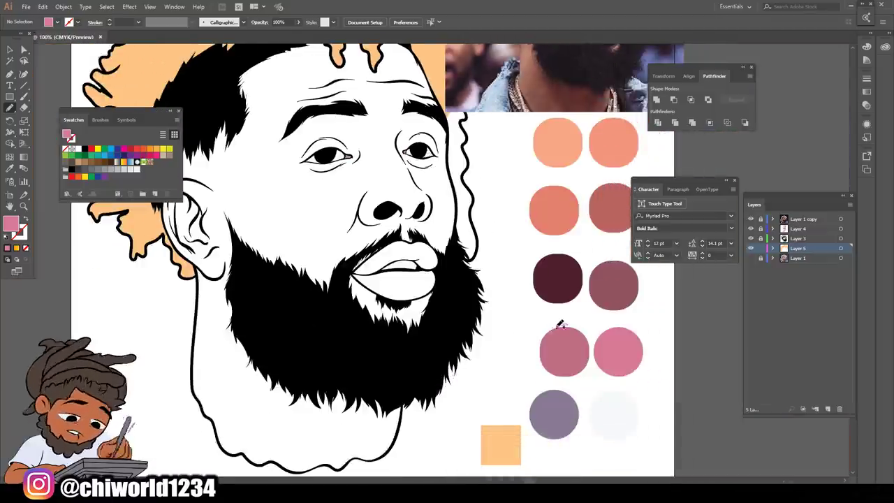
scroll(559, 327, "down", 1)
scroll(548, 319, "left", 3)
scroll(550, 317, "up", 1)
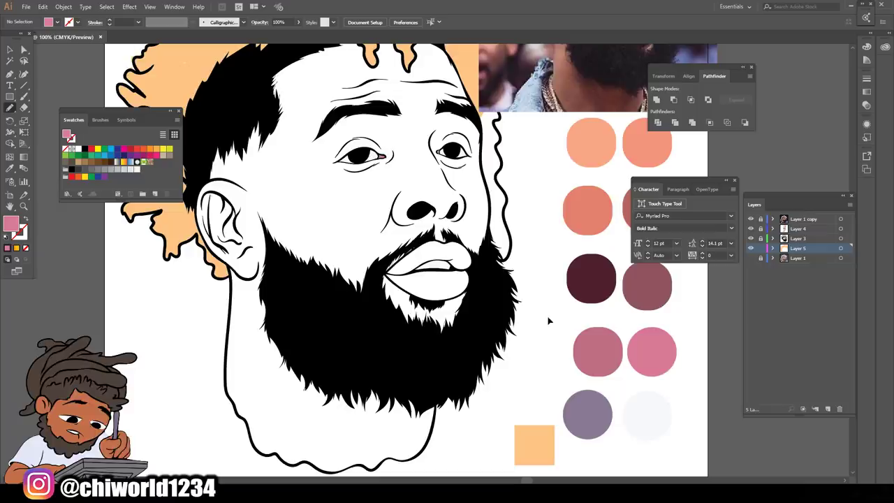
key("ctrl+plus")
key("ctrl+plus")
key("ctrl+plus")
key("ctrl+equal")
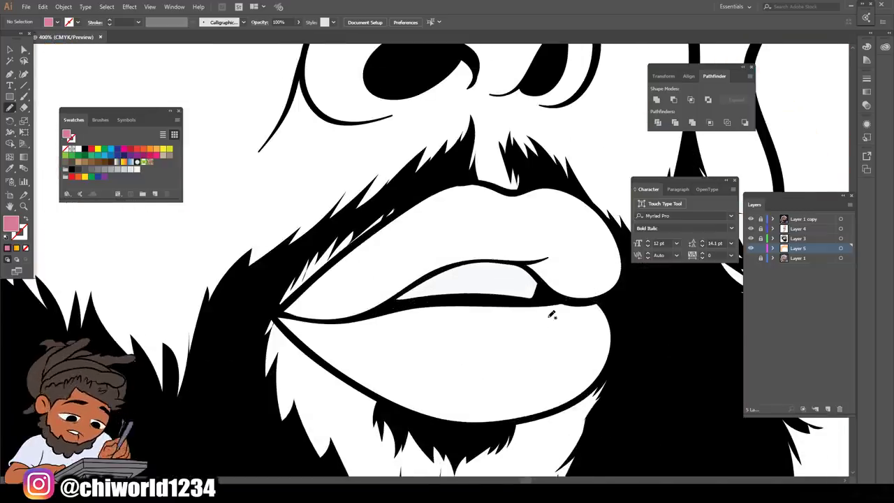
mouse_move(271, 315)
left_mouse_down()
mouse_move(344, 319)
mouse_move(440, 298)
mouse_move(613, 300)
mouse_move(623, 335)
mouse_move(593, 391)
mouse_move(546, 412)
mouse_move(481, 423)
mouse_move(383, 396)
mouse_move(298, 339)
mouse_move(257, 296)
mouse_move(274, 313)
left_mouse_up()
Sample the darker, muted pink palette circle and pencil in the upper lip, leaving the teeth uncovered
key("ctrl+minus")
key("ctrl+minus")
key("ctrl+minus")
key("ctrl+minus")
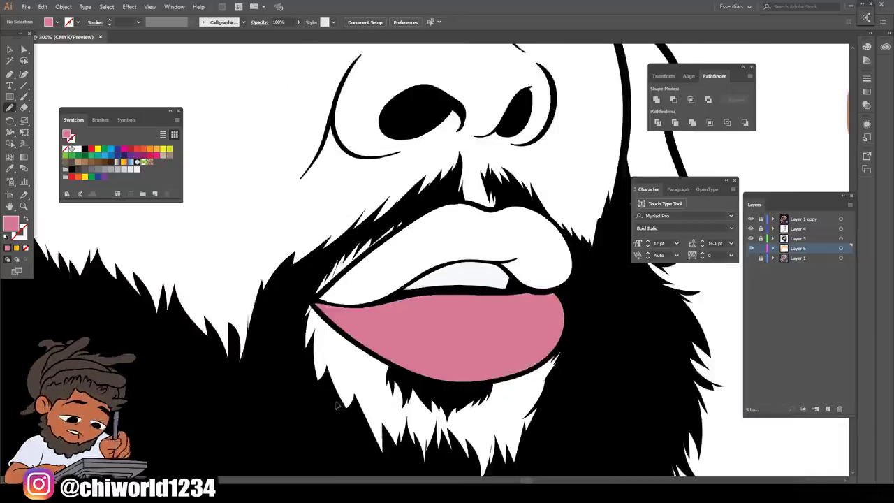
scroll(431, 425, "right", 2)
key("ctrl+minus")
key("ctrl+plus")
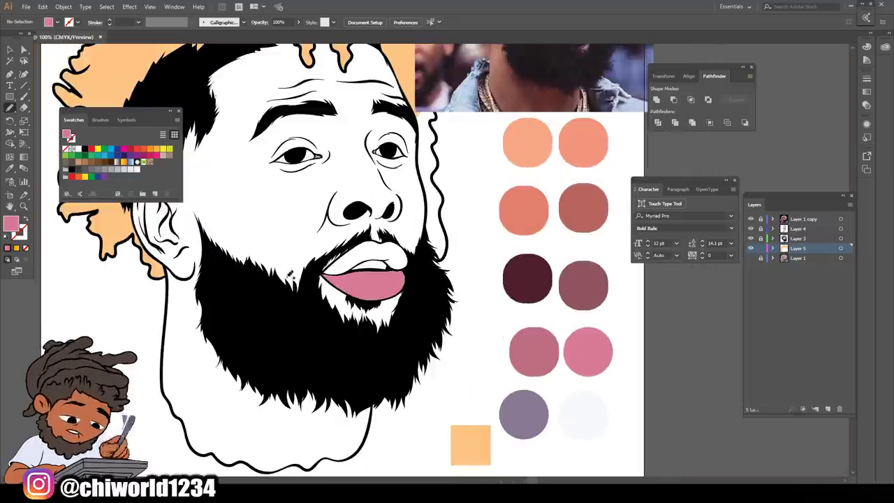
scroll(312, 284, "up", 2)
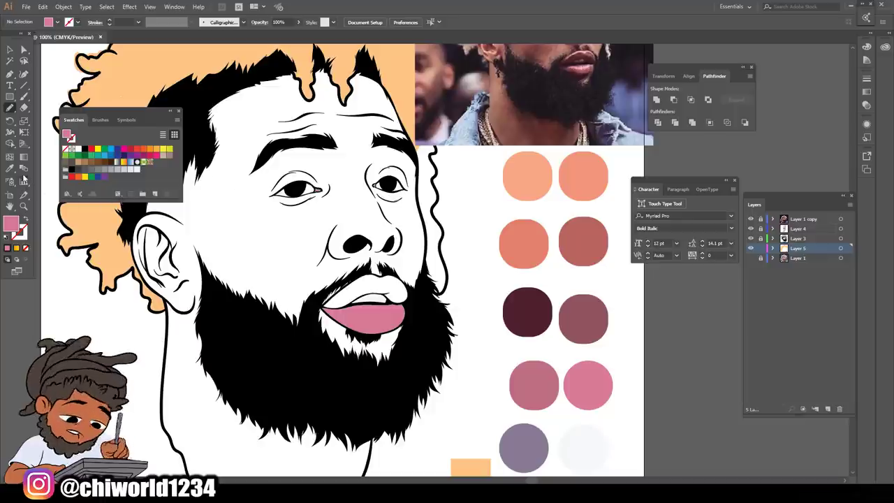
left_click(10, 167)
left_click(537, 376)
left_click_drag(419, 369, 462, 380)
key("ctrl+plus")
scroll(449, 357, "up", 5)
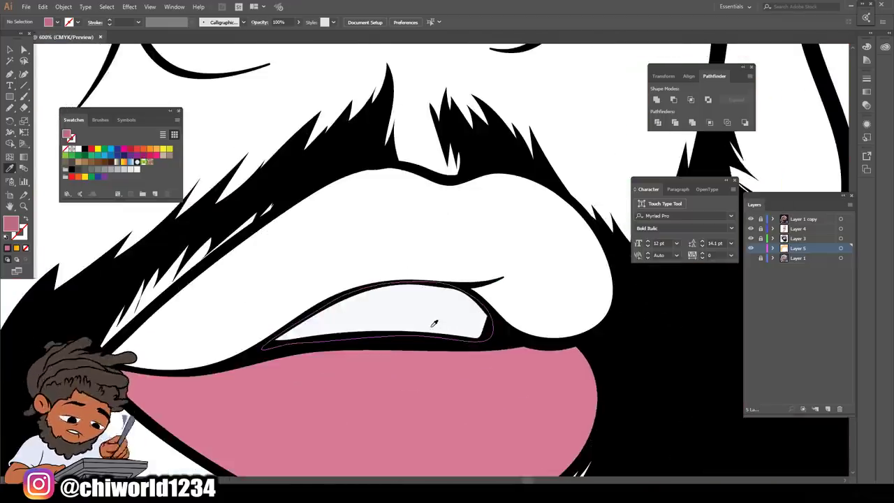
left_click(9, 107)
mouse_move(150, 369)
left_mouse_down()
mouse_move(253, 348)
mouse_move(341, 292)
mouse_move(388, 276)
mouse_move(456, 284)
mouse_move(530, 337)
mouse_move(593, 333)
mouse_move(627, 288)
mouse_move(613, 245)
mouse_move(572, 189)
mouse_move(548, 173)
mouse_move(513, 163)
mouse_move(460, 178)
mouse_move(398, 160)
mouse_move(358, 164)
mouse_move(310, 186)
mouse_move(170, 292)
left_mouse_up()
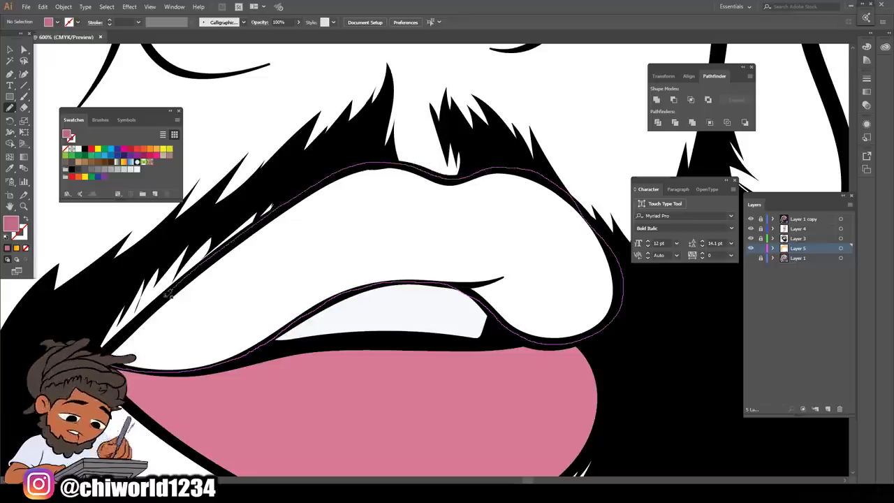
left_click_drag(106, 346, 162, 376)
Sample the light orange of the hair and fill the curls hanging beside the cheek farther from the ear
scroll(244, 395, "down", 7)
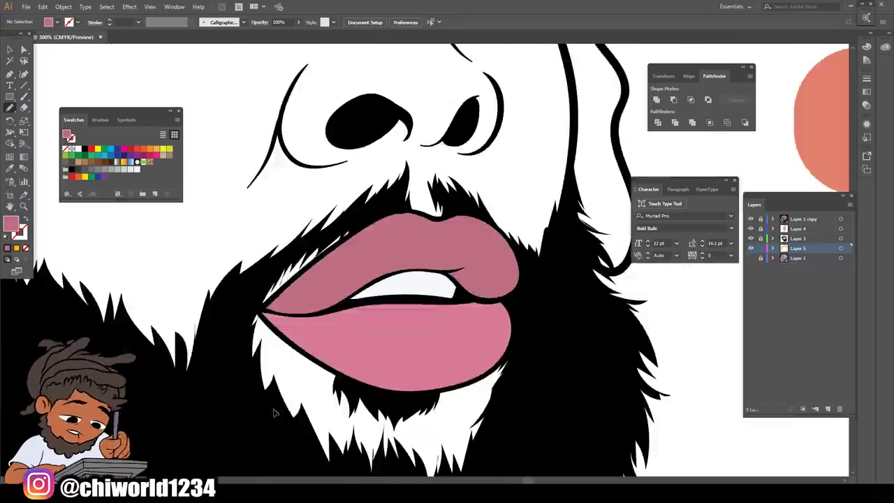
scroll(507, 349, "up", 1)
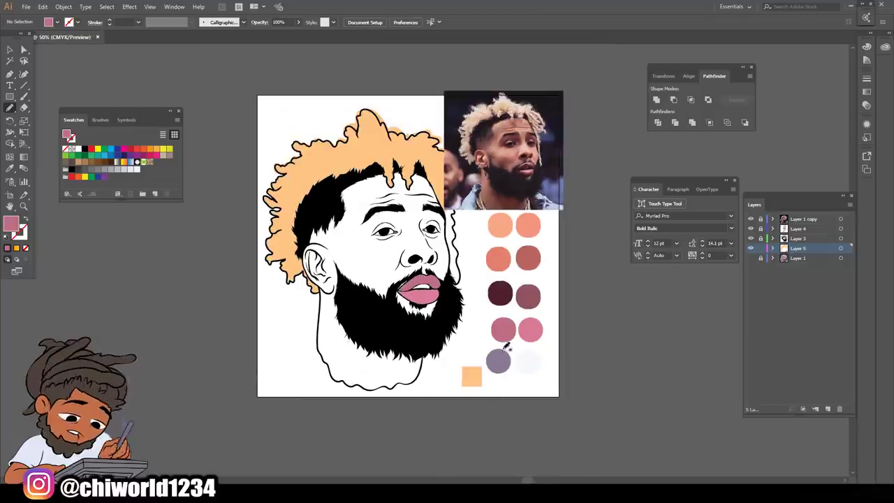
key("ctrl+equal")
scroll(532, 269, "up", 1)
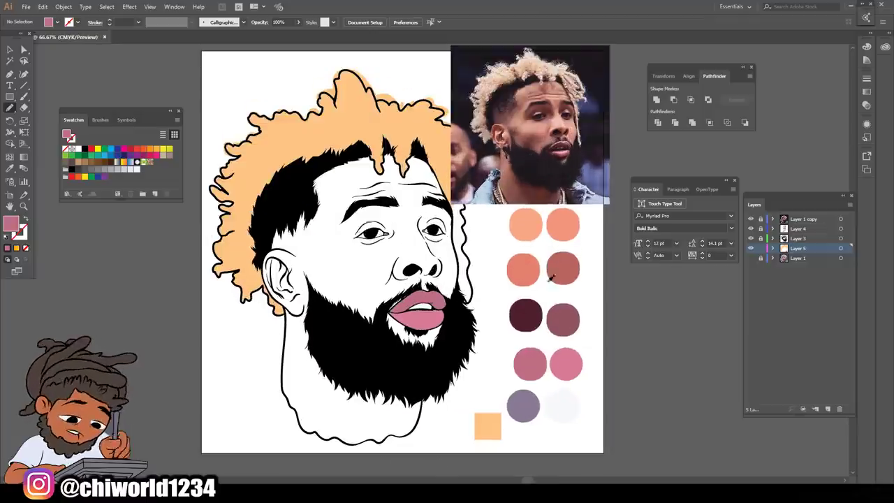
key("ctrl+equal")
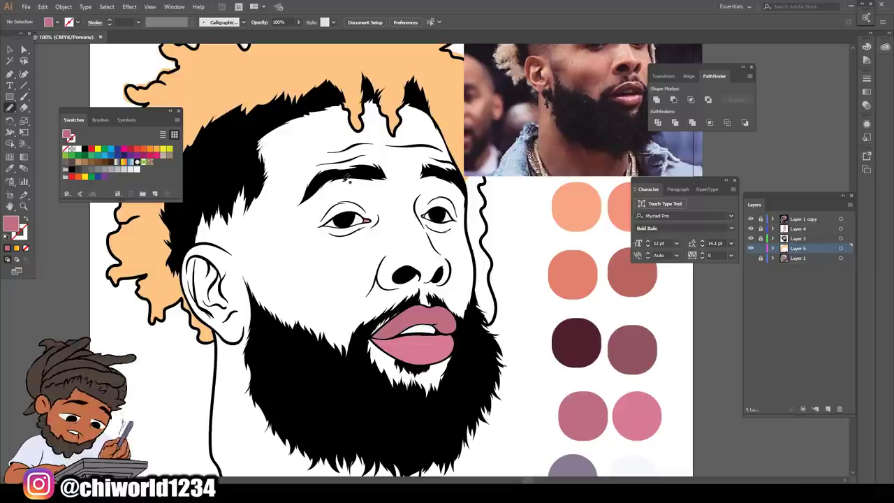
scroll(332, 166, "up", 1)
key("ctrl+minus")
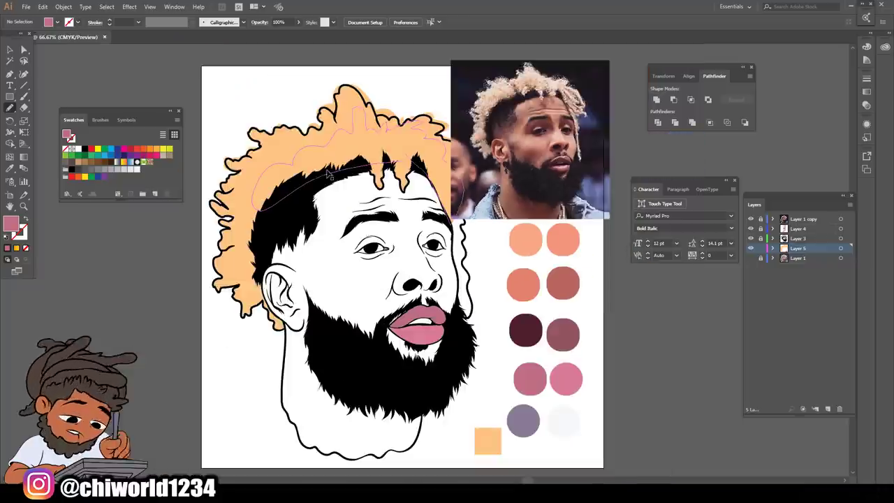
left_click(10, 109)
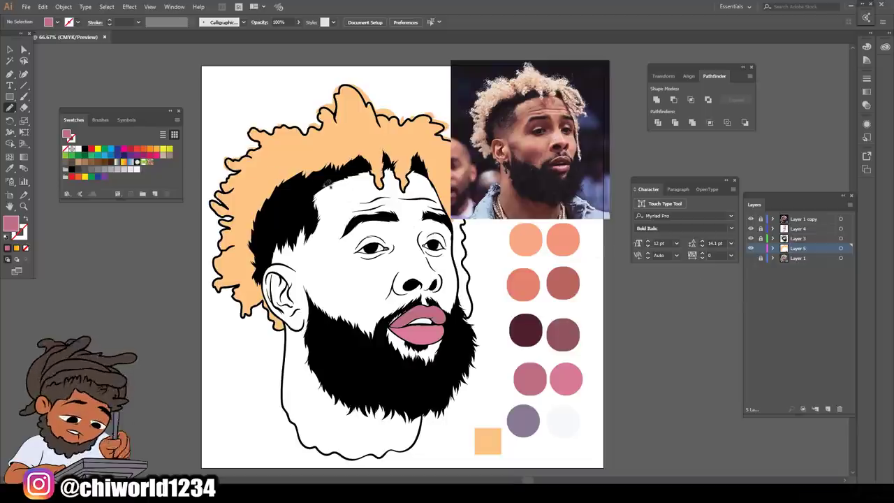
left_click(10, 168)
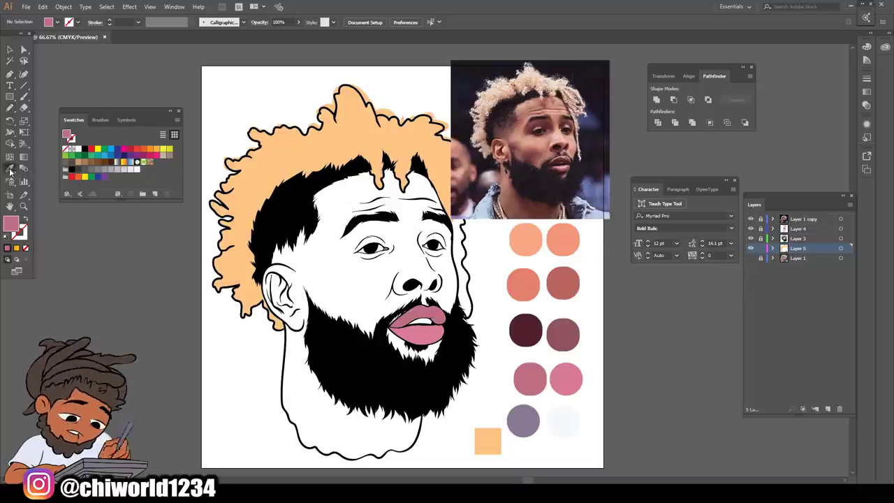
left_click(383, 139)
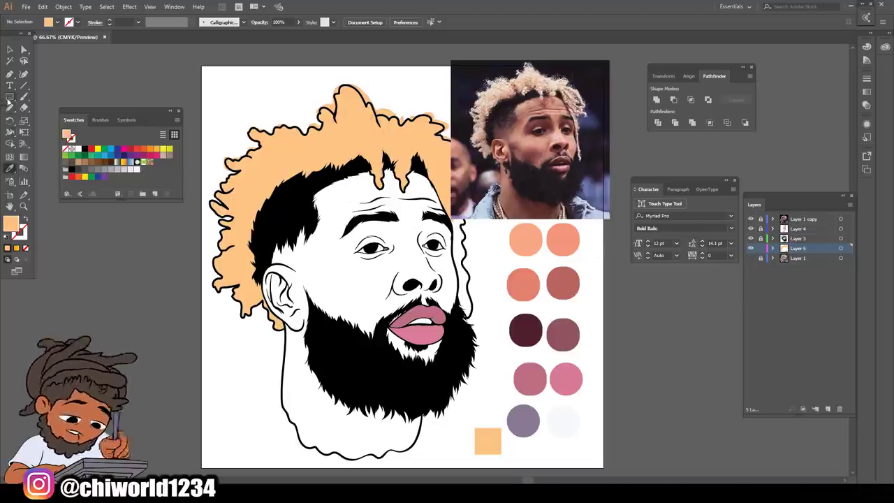
left_click(10, 107)
scroll(463, 249, "up", 3)
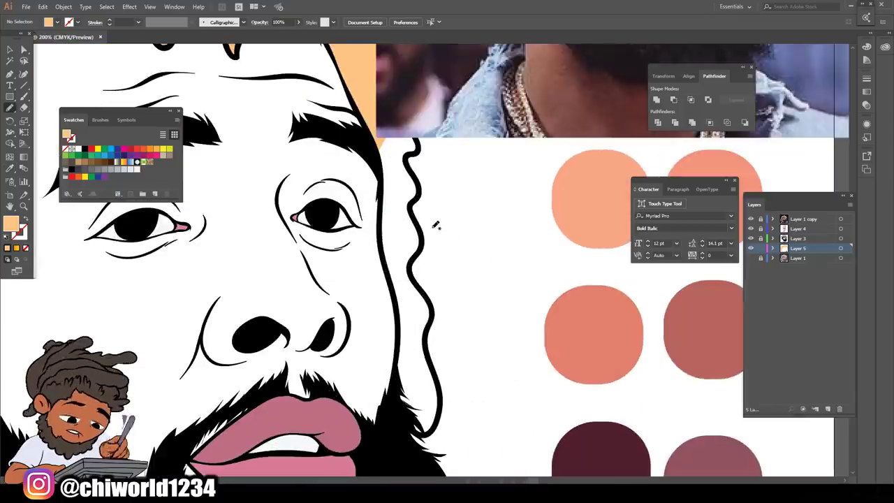
left_click_drag(383, 133, 385, 199)
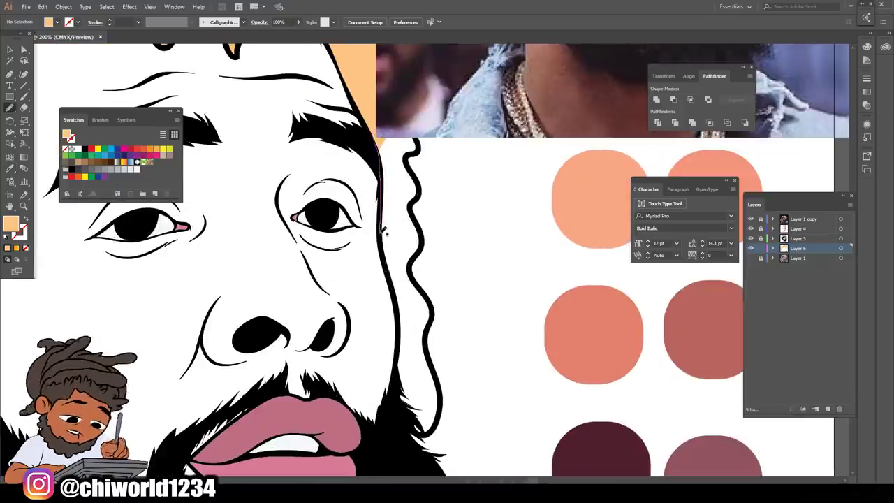
mouse_move(392, 267)
left_mouse_down()
mouse_move(390, 399)
mouse_move(399, 424)
mouse_move(418, 438)
mouse_move(449, 400)
mouse_move(433, 283)
mouse_move(420, 262)
mouse_move(432, 229)
mouse_move(420, 204)
mouse_move(433, 177)
mouse_move(419, 106)
mouse_move(388, 122)
left_mouse_up()
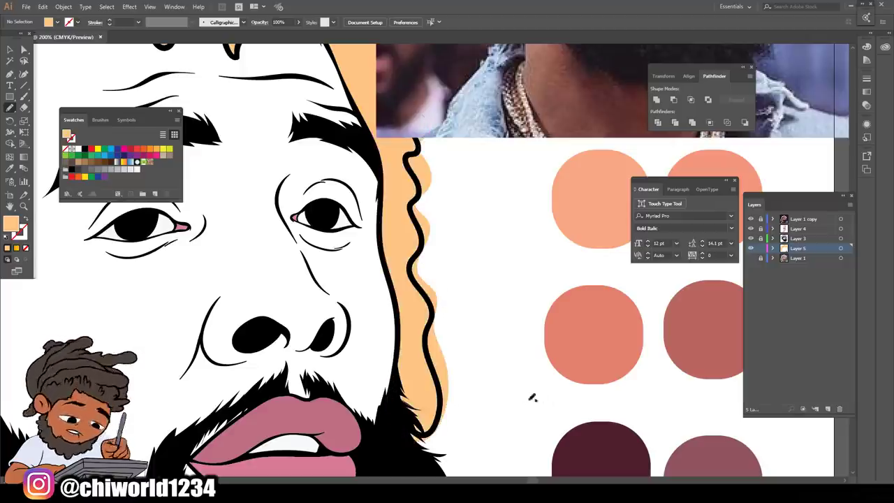
Lock Layer 5, create a new layer and place it directly beneath Layer 5
key("ctrl+minus")
key("ctrl+minus")
key("ctrl+minus")
key("ctrl+minus")
left_click_drag(492, 395, 536, 393)
key("ctrl+plus")
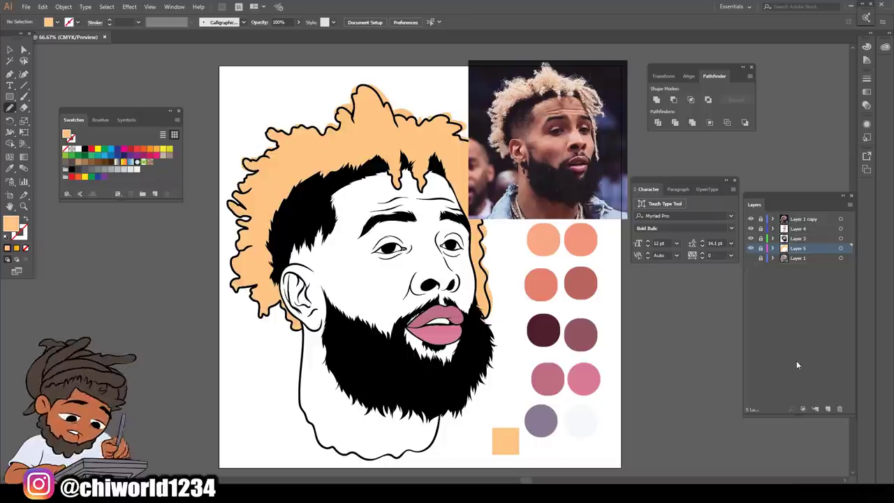
left_click(827, 408)
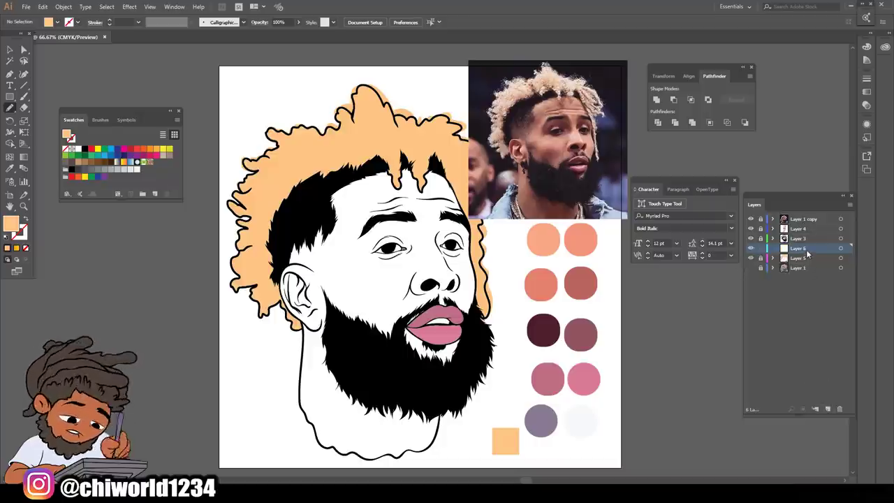
left_click_drag(807, 255, 808, 266)
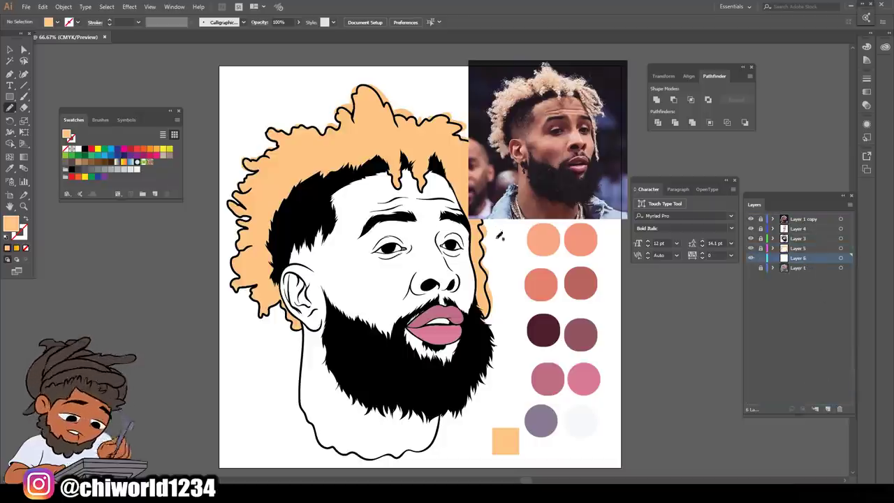
Sample the lightest peach palette circle and pencil a skin shape over the face, running beneath the beard and hair
left_click(9, 168)
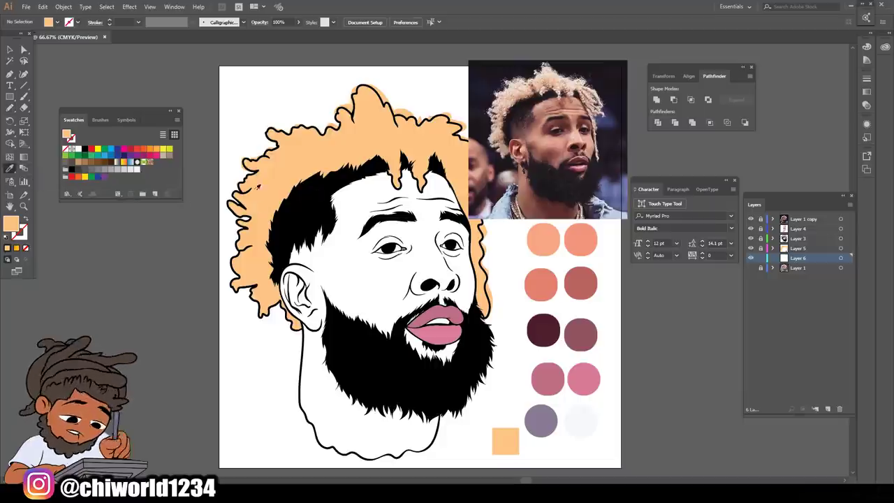
left_click(539, 238)
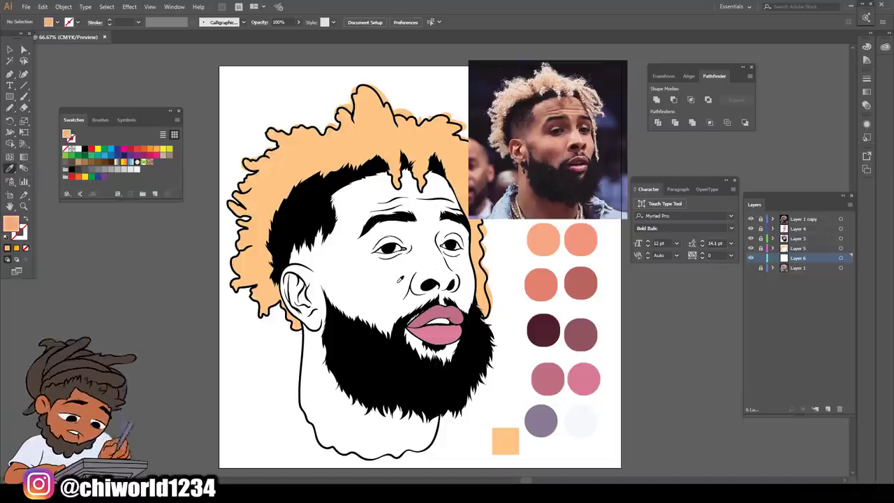
scroll(401, 279, "down", 1)
left_click(10, 107)
mouse_move(392, 361)
left_mouse_down()
mouse_move(442, 362)
mouse_move(476, 332)
mouse_move(480, 302)
left_mouse_up()
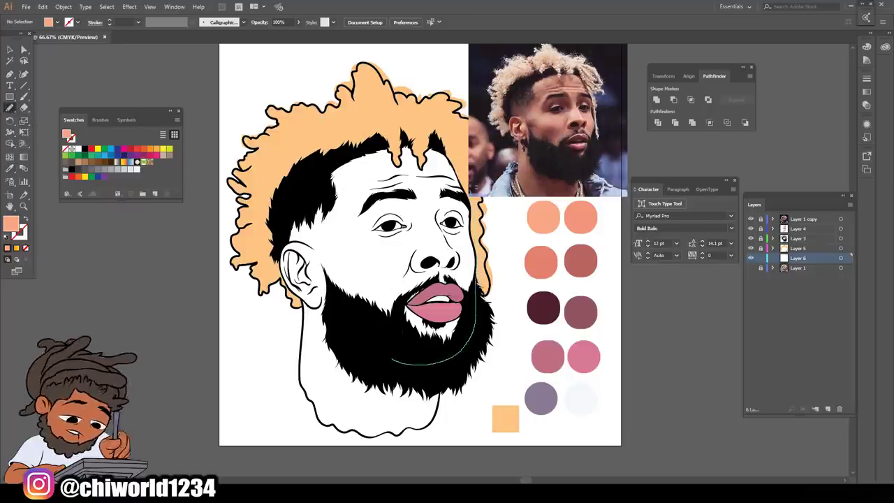
mouse_move(320, 137)
left_mouse_down()
mouse_move(285, 178)
mouse_move(281, 227)
left_mouse_up()
left_click_drag(356, 314, 412, 324)
key("ctrl+minus")
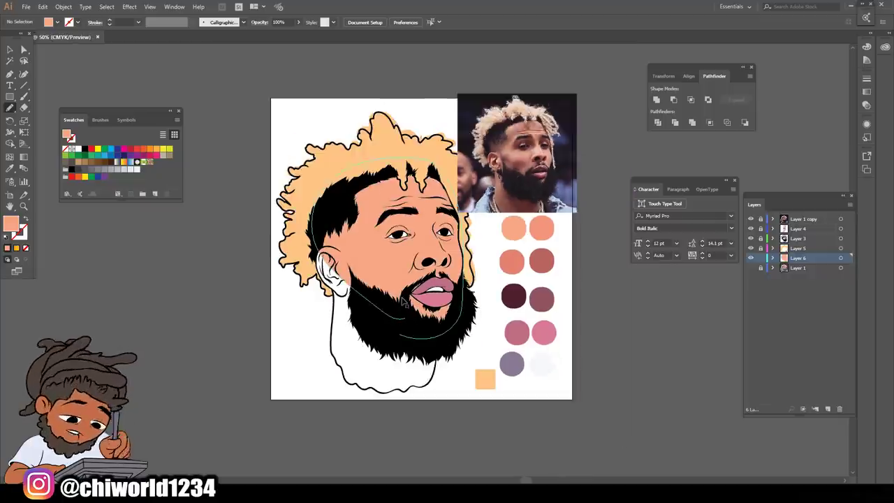
Pencil a skin-colored shape over the ear to cover the white area left within its outline
scroll(401, 303, "left", 4)
key("ctrl+plus")
key("ctrl+plus")
key("ctrl+plus")
scroll(401, 307, "up", 1)
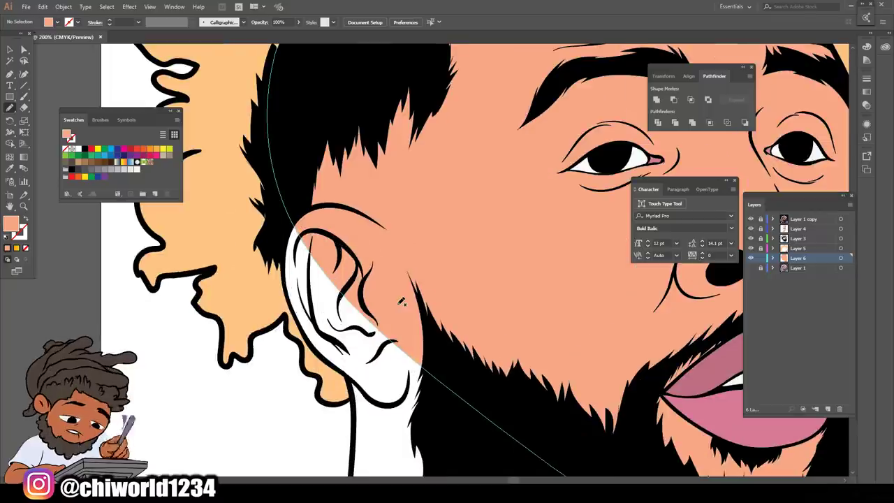
mouse_move(353, 230)
left_mouse_down()
mouse_move(280, 231)
mouse_move(285, 281)
mouse_move(308, 343)
mouse_move(360, 400)
mouse_move(395, 417)
mouse_move(427, 405)
mouse_move(419, 272)
left_mouse_up()
scroll(380, 271, "down", 5)
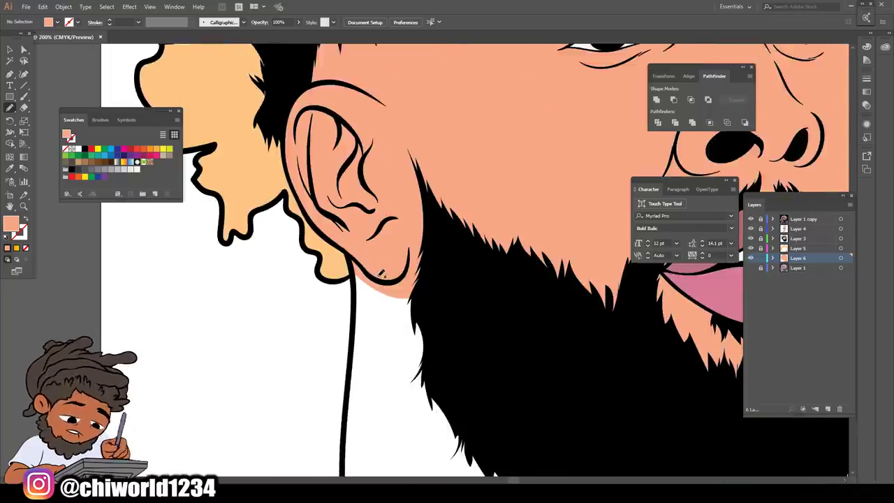
Pencil skin-colored shapes over the whole neck, following its wavy lower outline and running beneath the beard
scroll(384, 267, "down", 2)
mouse_move(355, 140)
left_mouse_down()
mouse_move(366, 390)
mouse_move(646, 405)
mouse_move(587, 233)
left_mouse_up()
scroll(532, 203, "down", 3)
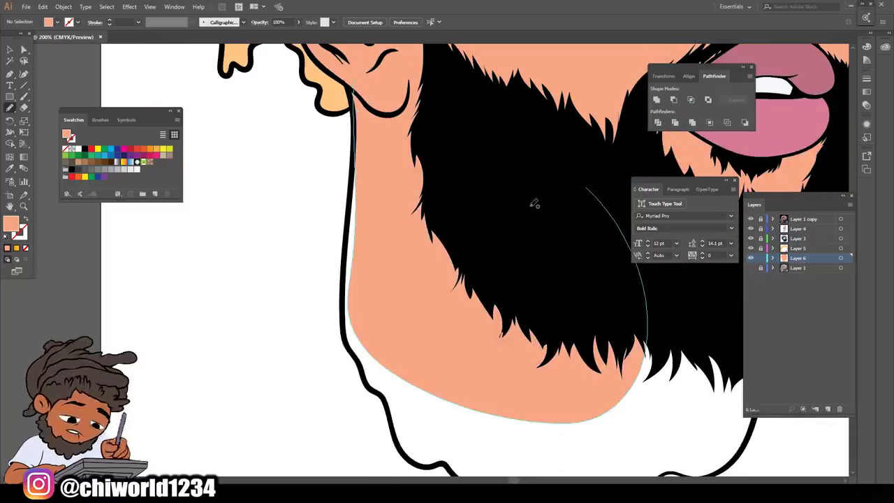
scroll(531, 205, "up", 3)
scroll(536, 201, "down", 2)
mouse_move(623, 274)
left_mouse_down()
mouse_move(631, 286)
mouse_move(625, 354)
mouse_move(596, 415)
mouse_move(539, 417)
mouse_move(509, 437)
mouse_move(462, 430)
mouse_move(402, 442)
left_mouse_up()
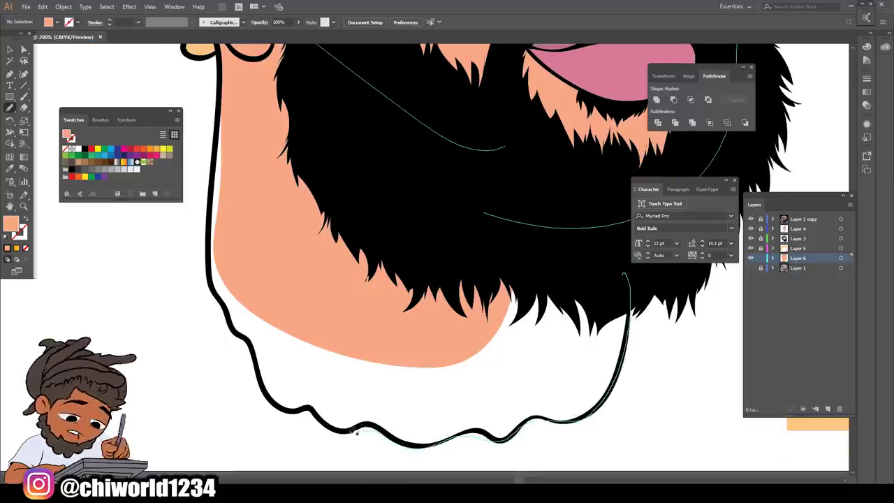
mouse_move(301, 407)
left_mouse_down()
mouse_move(257, 380)
mouse_move(246, 342)
mouse_move(225, 328)
mouse_move(213, 280)
mouse_move(225, 72)
mouse_move(283, 46)
mouse_move(448, 94)
mouse_move(595, 186)
left_mouse_up()
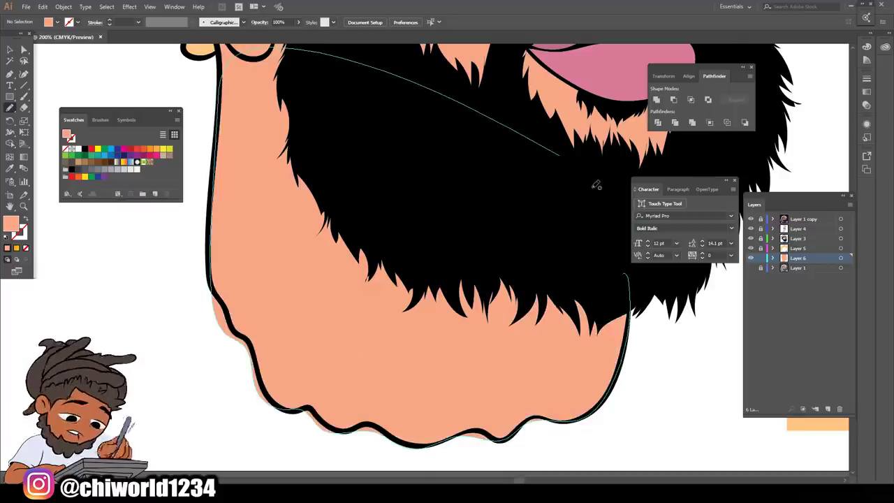
Lock Layer 6 and create a new layer directly above it
key("ctrl+minus")
key("ctrl+minus")
key("ctrl+minus")
scroll(606, 184, "up", 4)
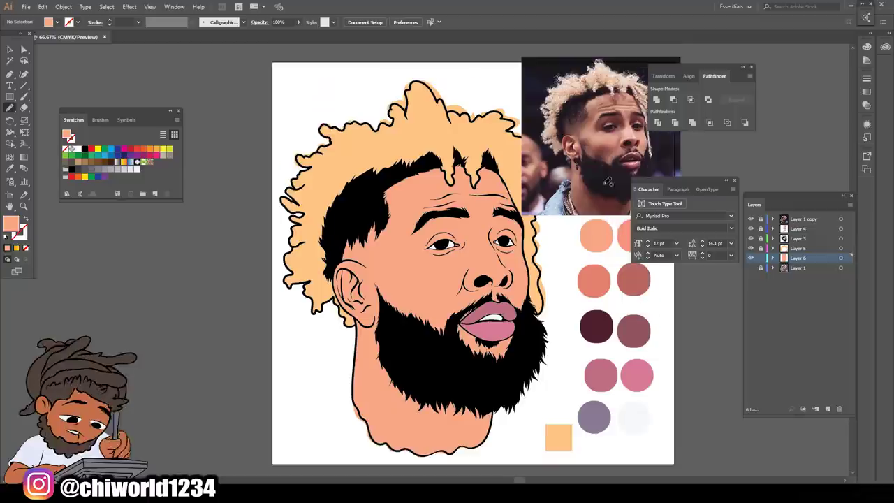
scroll(607, 182, "right", 1)
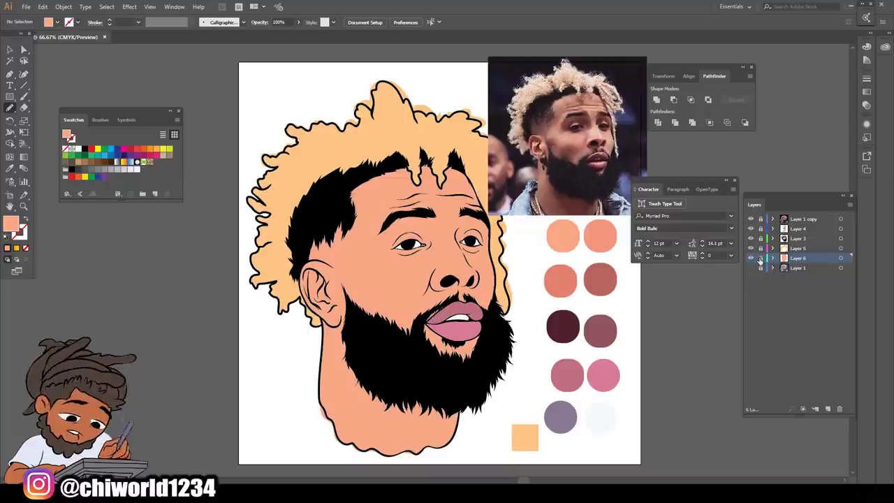
left_click(827, 410)
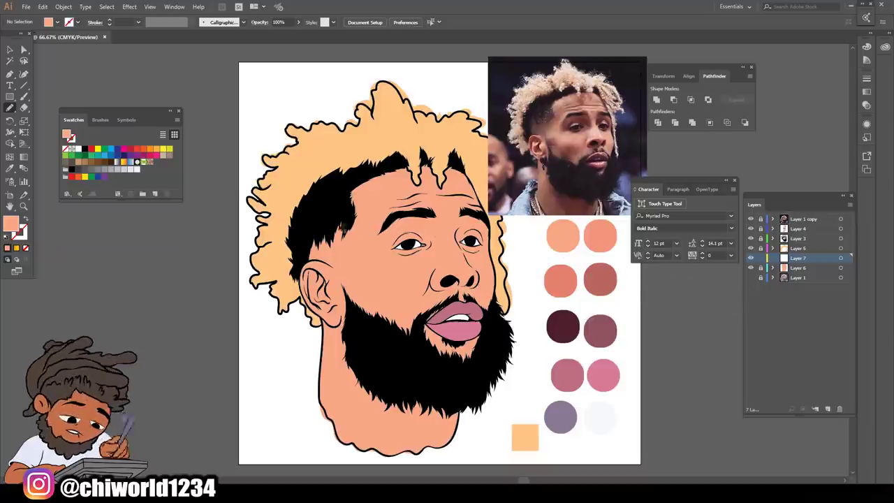
Sample the dark brownish-red palette circle as the fill color and return to the Pencil tool
left_click(10, 168)
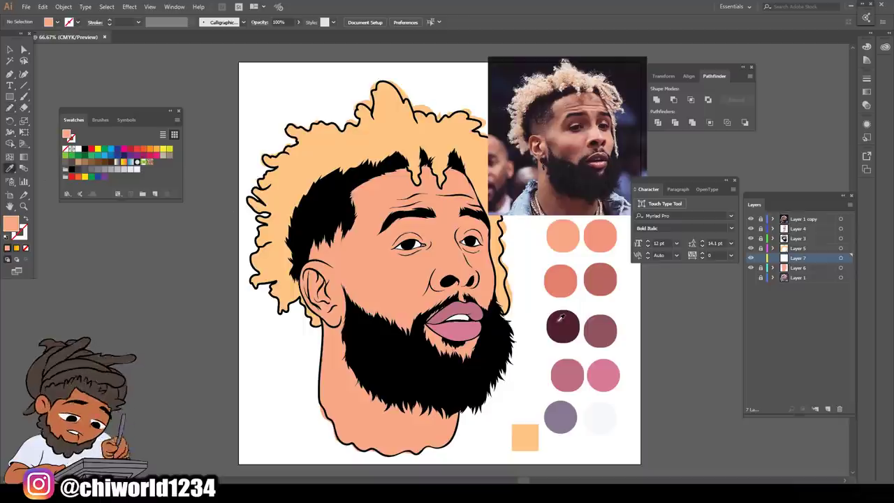
left_click(598, 279)
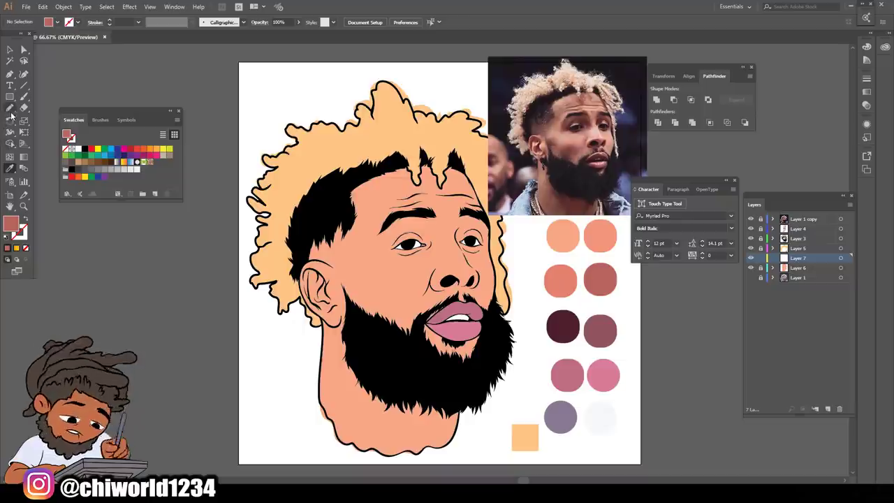
left_click(10, 108)
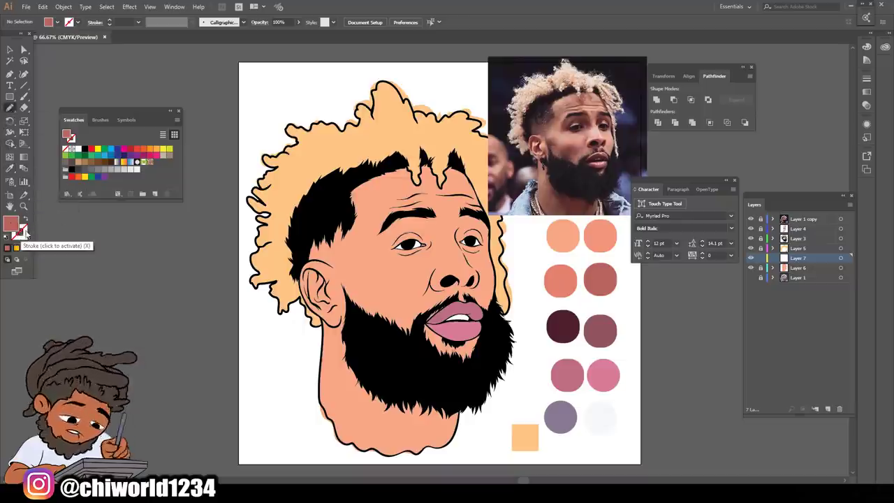
left_click(24, 232)
Examine the reference photo's face closely to see where the shadows fall
scroll(581, 206, "up", 2)
scroll(586, 194, "up", 3)
scroll(586, 193, "down", 3)
scroll(587, 195, "up", 4)
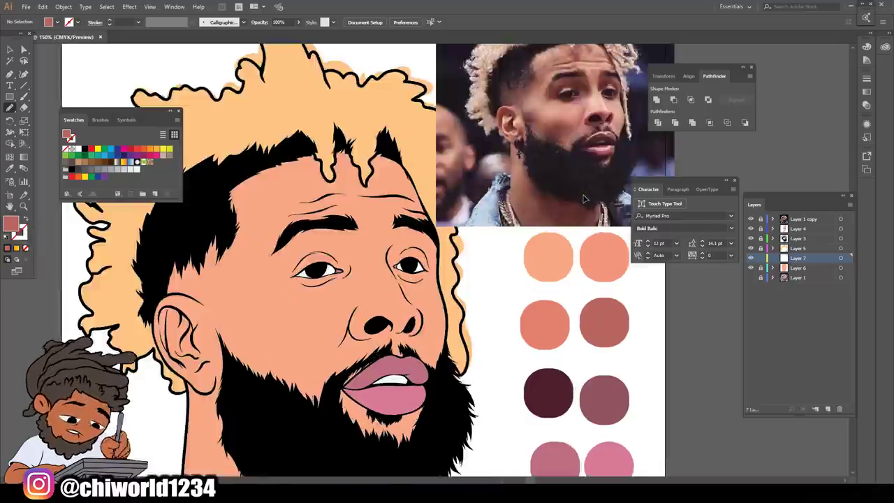
scroll(584, 192, "up", 4)
scroll(584, 192, "right", 3)
key("ctrl+plus")
key("ctrl+plus")
scroll(582, 183, "up", 5)
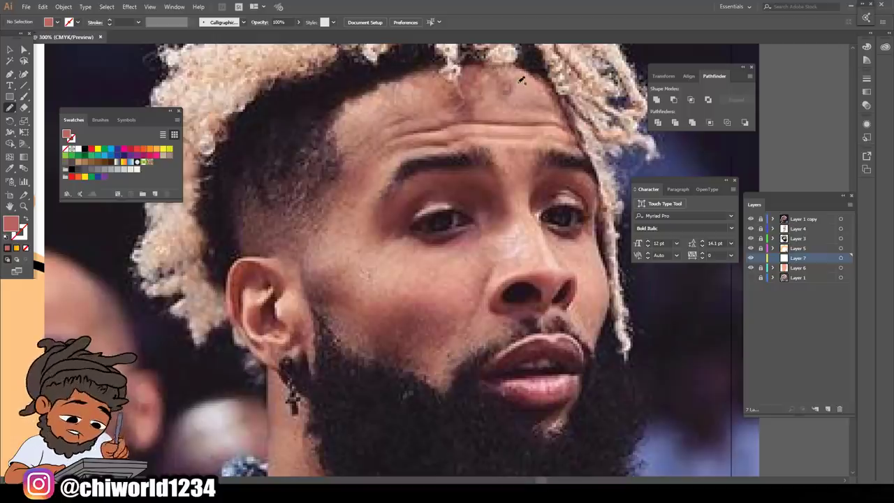
key("ctrl+1")
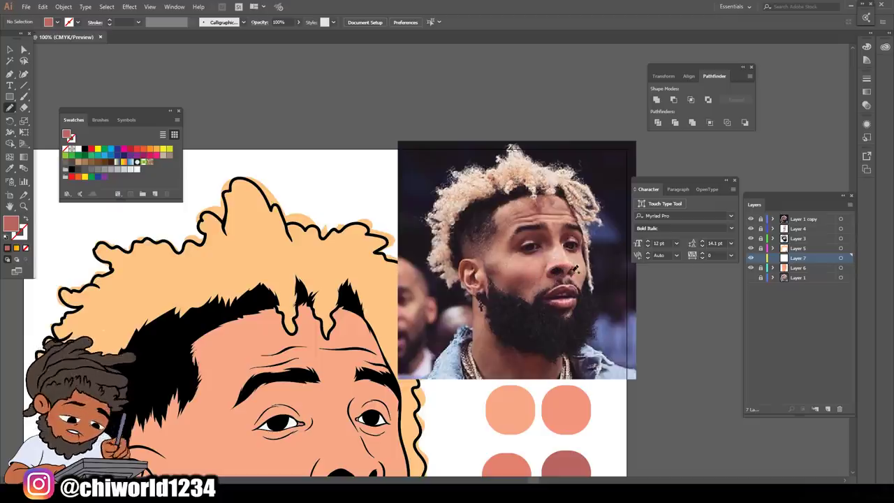
Pencil a brownish-red shadow over the lower nose, around both nostrils and up to the tip
scroll(571, 265, "down", 2)
scroll(449, 308, "up", 5)
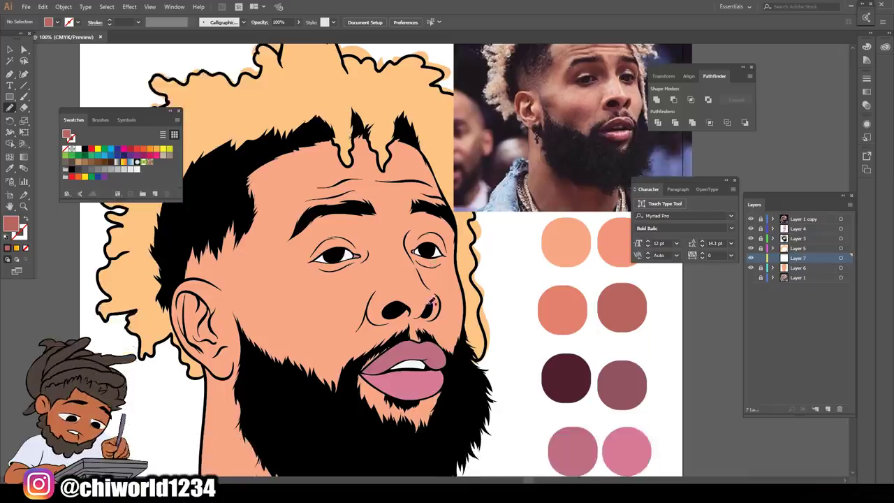
scroll(432, 297, "up", 3)
scroll(441, 281, "right", 4)
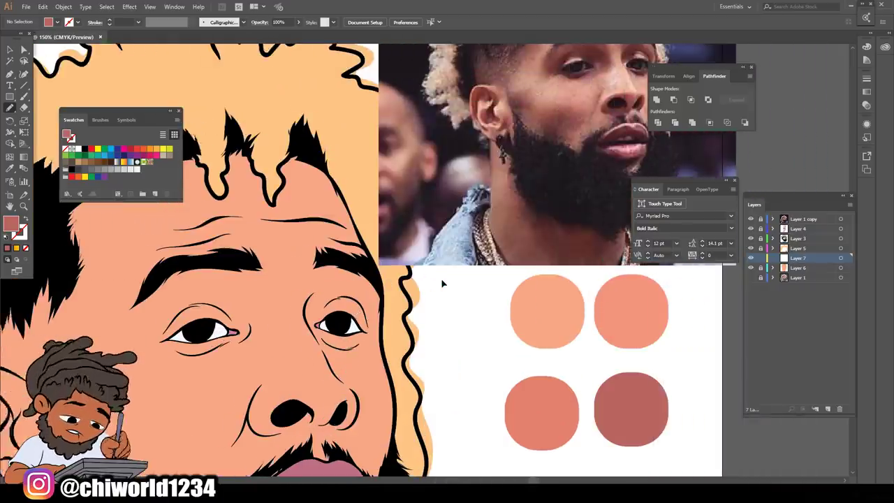
scroll(442, 281, "right", 1)
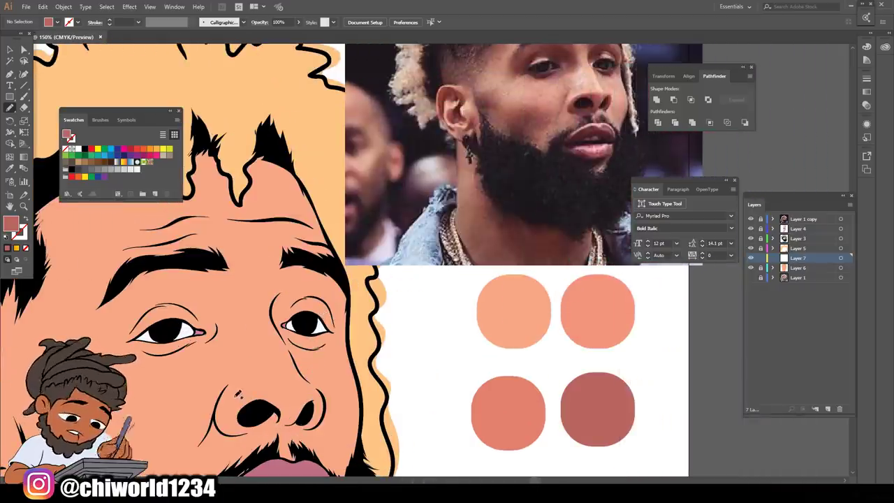
mouse_move(217, 422)
left_mouse_down()
mouse_move(254, 431)
mouse_move(321, 421)
mouse_move(329, 407)
left_mouse_up()
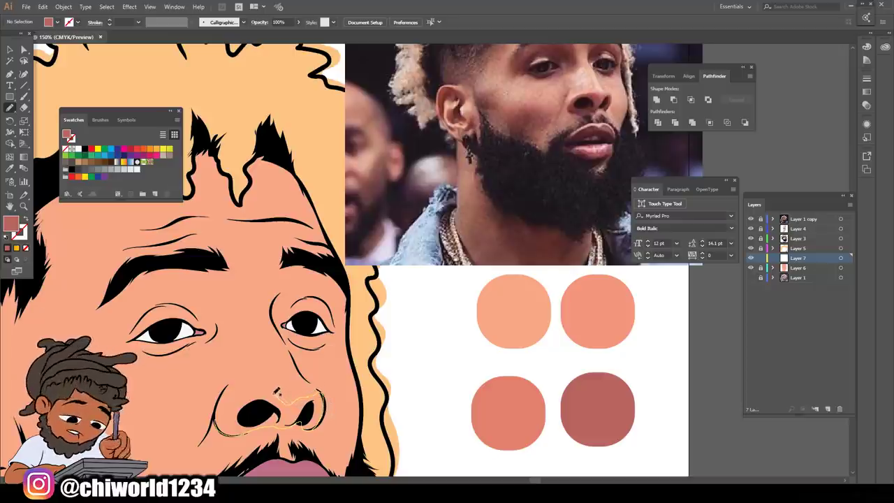
mouse_move(279, 388)
left_mouse_down()
mouse_move(218, 414)
mouse_move(222, 400)
left_mouse_up()
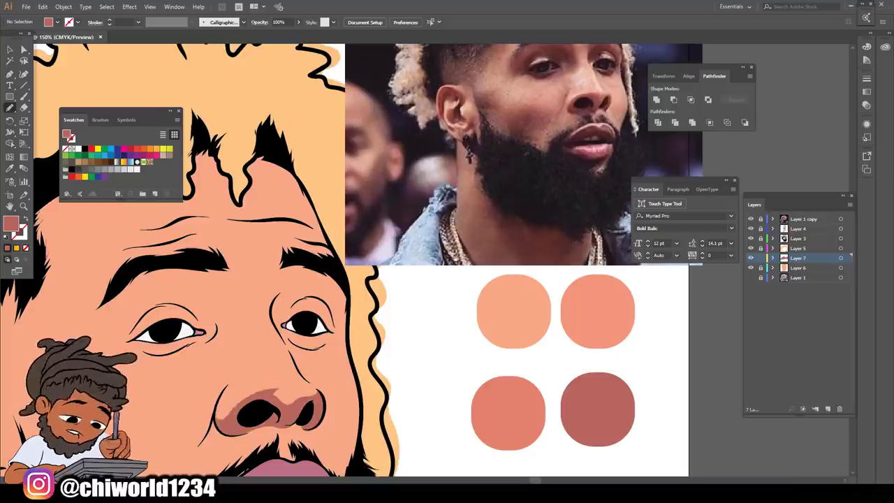
key("ctrl+minus")
key("ctrl+minus")
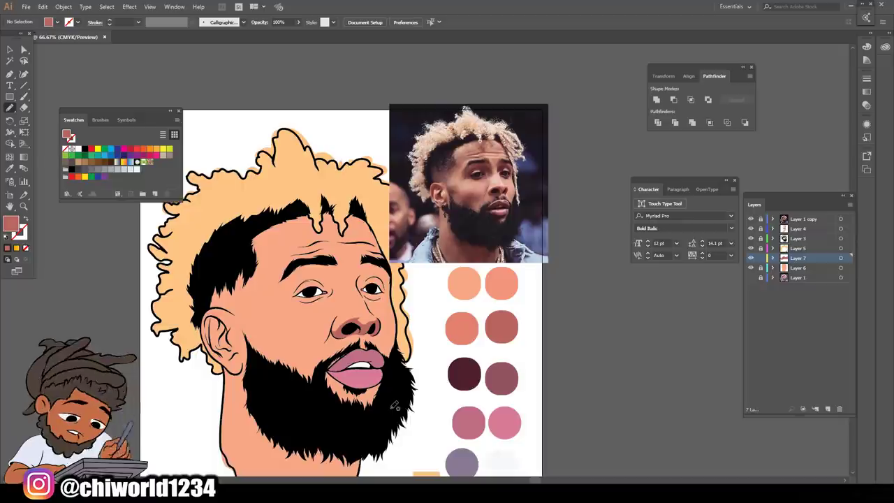
Pencil a brownish-red shadow in the socket of the eye farther from the ear, between eyelid and eyebrow
scroll(392, 408, "up", 1)
key("ctrl+plus")
key("ctrl+plus")
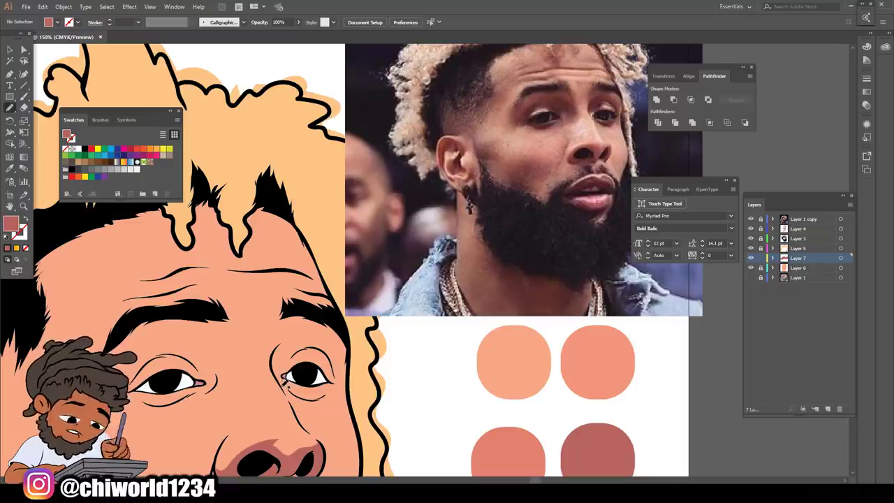
mouse_move(283, 377)
left_mouse_down()
mouse_move(306, 349)
mouse_move(323, 349)
mouse_move(333, 364)
left_mouse_up()
mouse_move(342, 368)
left_mouse_down()
mouse_move(339, 345)
mouse_move(315, 323)
mouse_move(328, 316)
mouse_move(300, 309)
mouse_move(287, 316)
mouse_move(272, 357)
mouse_move(292, 408)
left_mouse_up()
key("ctrl+minus")
key("ctrl+minus")
key("ctrl+minus")
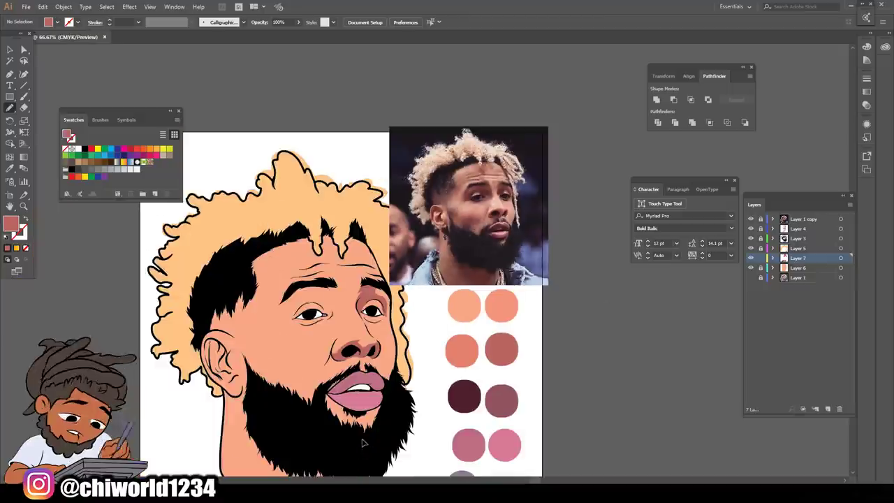
Pencil a brownish-red shadow around the eye nearer the ear, from the brow's inner end over the lid to the outer corner, leaving a highlight below the brow
key("ctrl+plus")
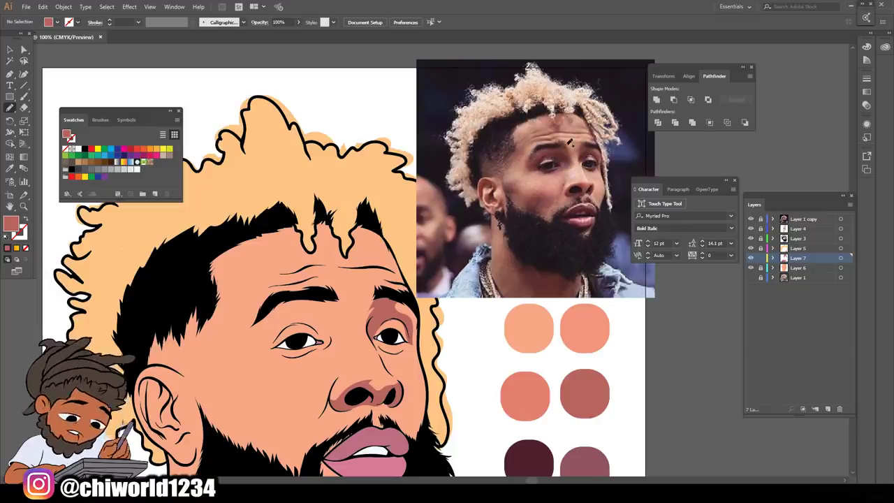
key("ctrl+equal")
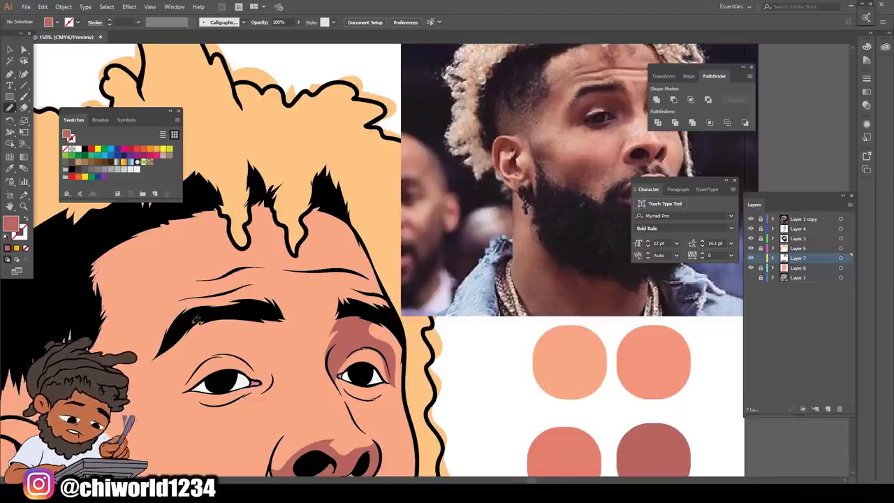
left_click_drag(250, 308, 278, 303)
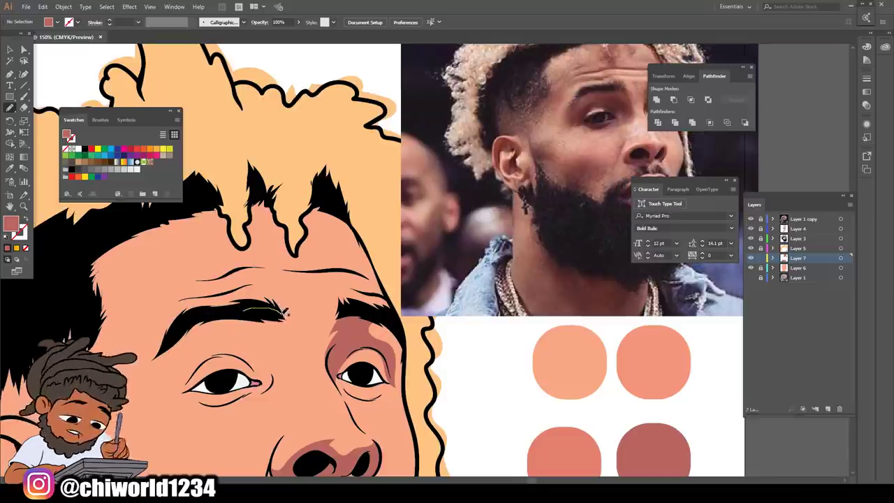
mouse_move(294, 335)
left_mouse_down()
mouse_move(295, 366)
mouse_move(260, 394)
mouse_move(271, 384)
left_mouse_up()
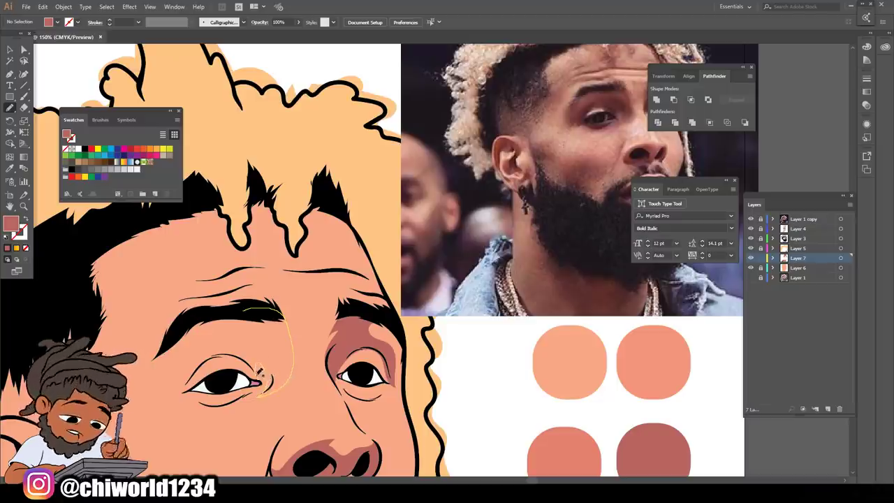
left_click_drag(222, 350, 198, 368)
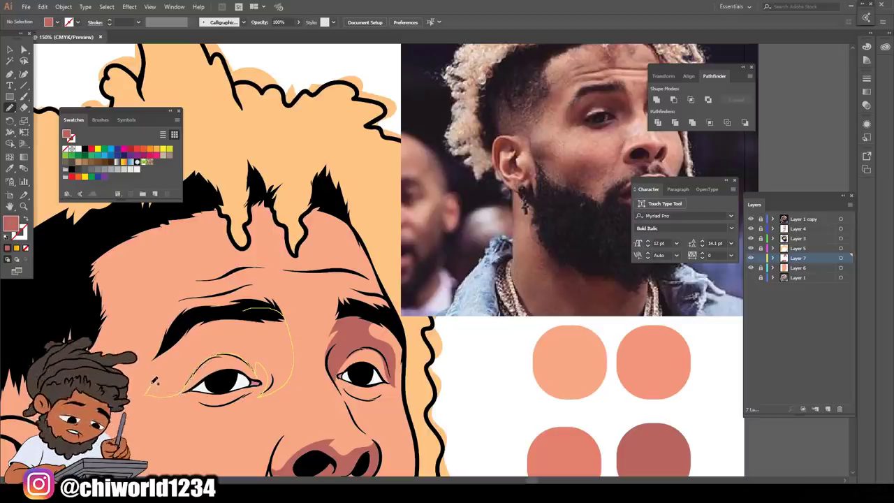
left_click_drag(164, 345, 180, 333)
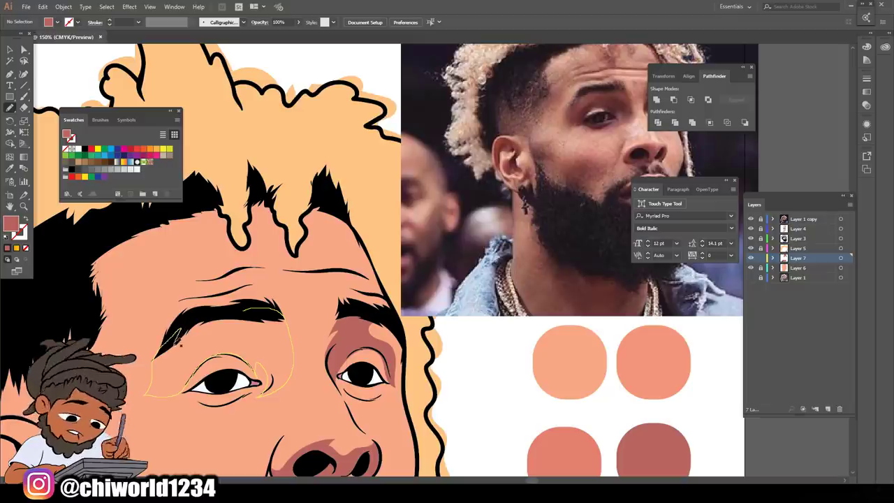
mouse_move(245, 335)
left_mouse_down()
mouse_move(191, 317)
mouse_move(257, 312)
left_mouse_up()
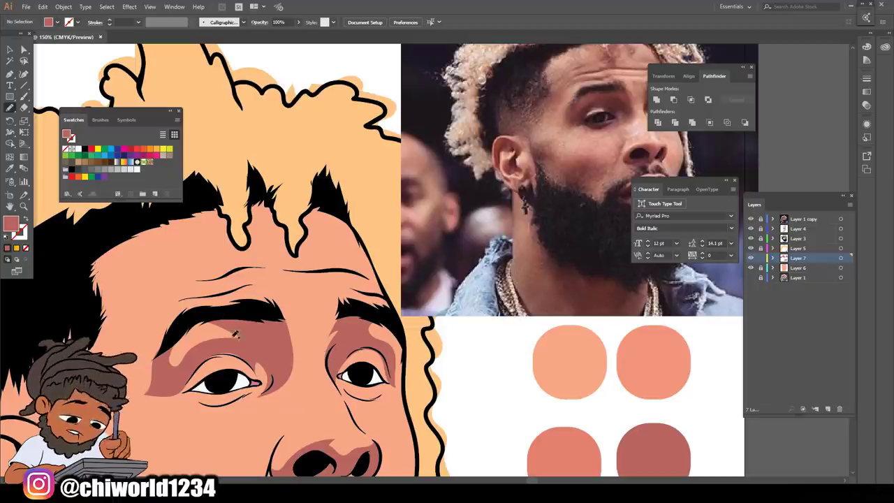
mouse_move(238, 340)
left_mouse_down()
mouse_move(217, 328)
mouse_move(184, 331)
mouse_move(247, 316)
mouse_move(268, 336)
mouse_move(242, 335)
left_mouse_up()
key("ctrl+minus")
key("ctrl+minus")
key("ctrl+minus")
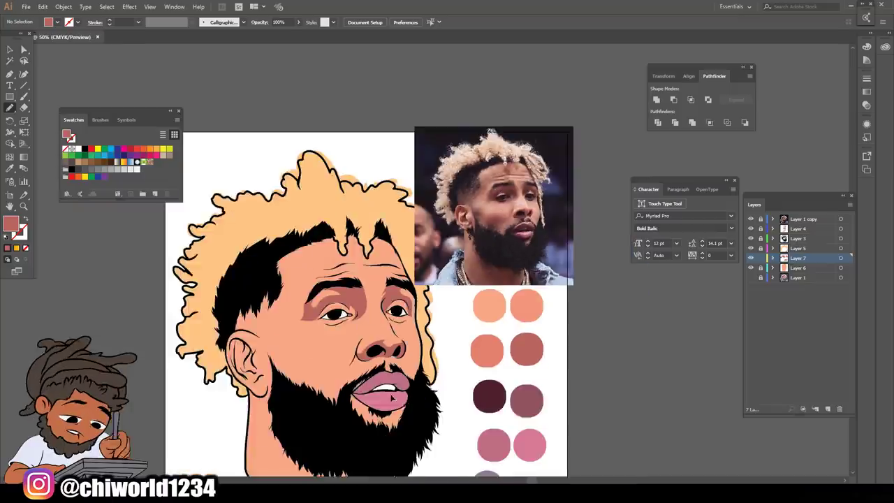
Pencil a brownish-red shadow beneath the eye farther from the ear, between the lower lid and its crease
key("ctrl+plus")
key("ctrl+plus")
key("ctrl+plus")
key("ctrl+plus")
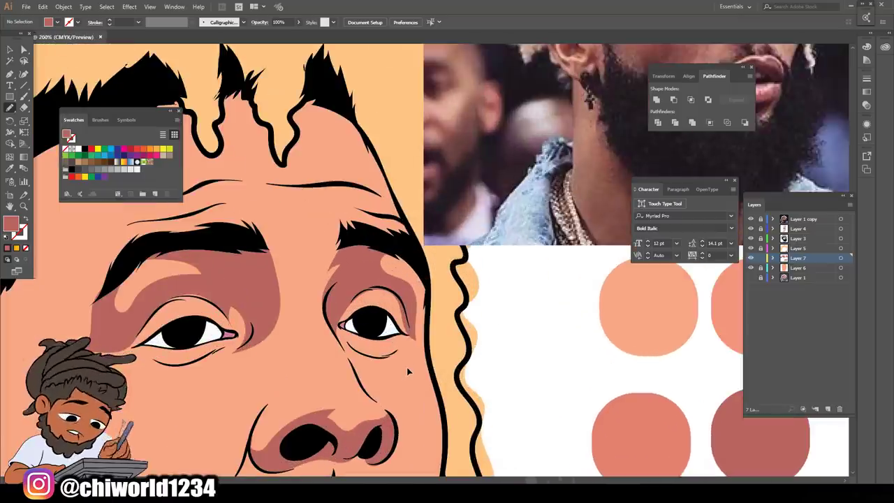
scroll(421, 341, "up", 5)
scroll(421, 341, "left", 3)
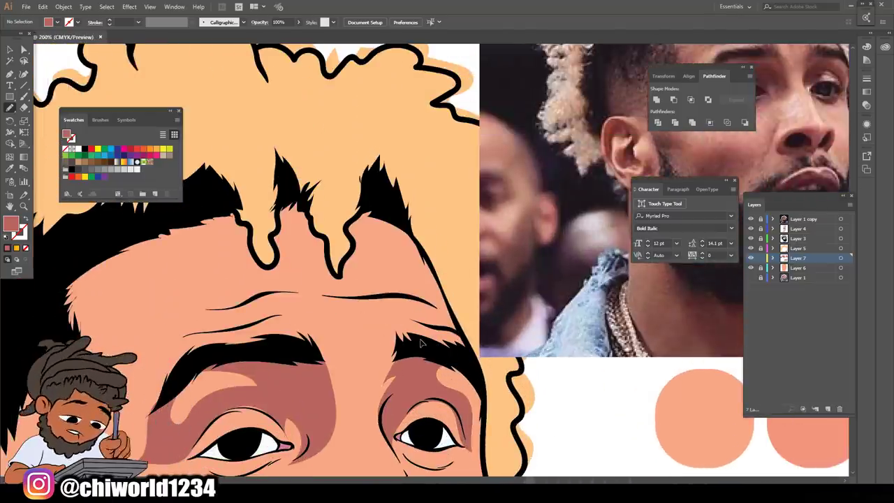
scroll(422, 340, "right", 2)
scroll(422, 341, "down", 1)
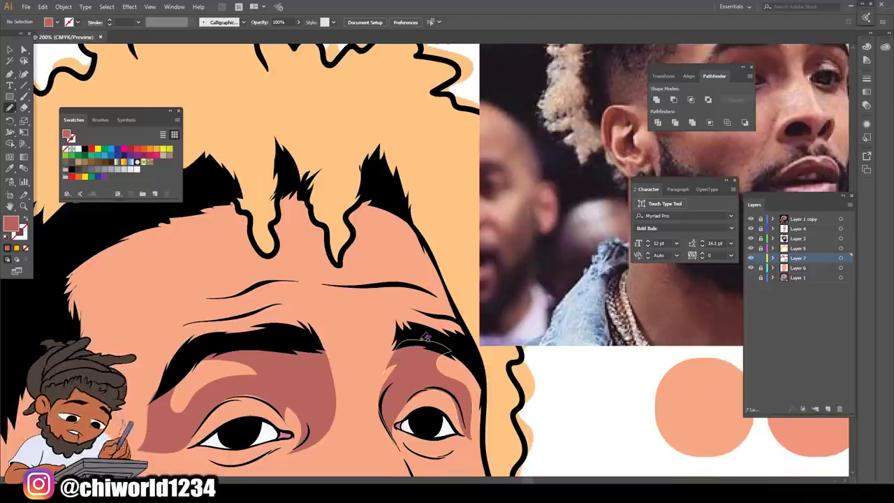
mouse_move(401, 433)
left_mouse_down()
mouse_move(416, 449)
mouse_move(448, 455)
mouse_move(465, 432)
mouse_move(413, 439)
mouse_move(389, 419)
left_mouse_up()
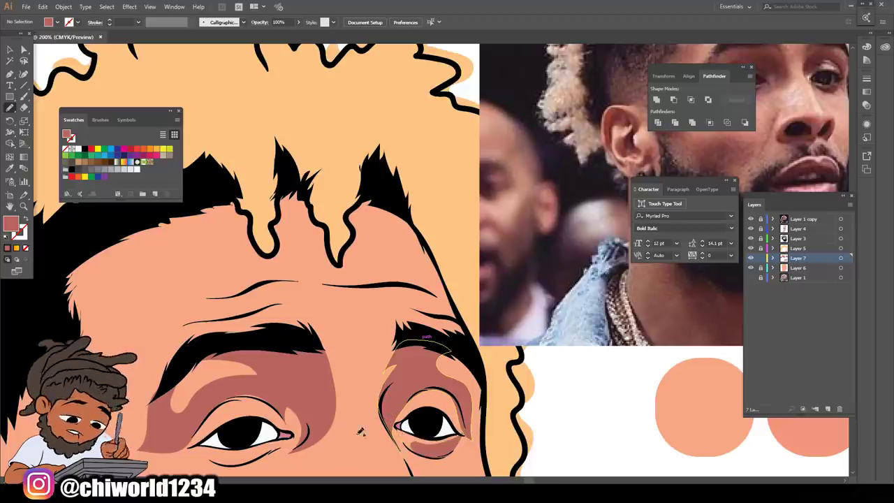
mouse_move(433, 451)
left_mouse_down()
mouse_move(402, 439)
mouse_move(453, 433)
left_mouse_up()
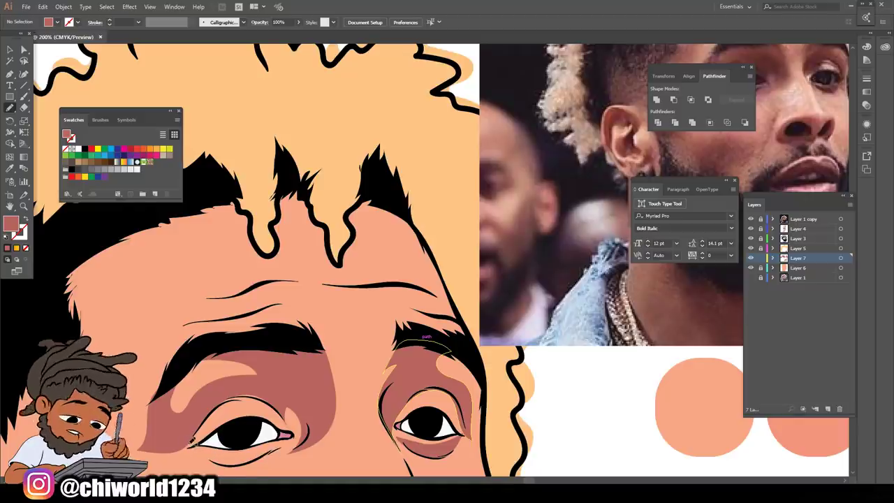
Pencil a brownish-red shadow beneath the eye nearer the ear, between the lower lid and its crease, out toward the outer corner
scroll(305, 411, "up", 2)
scroll(305, 411, "up", 2)
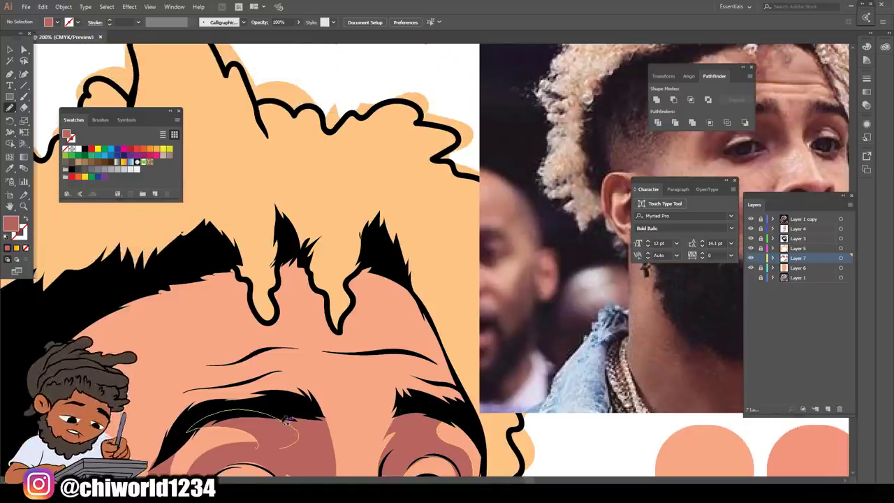
scroll(225, 428, "down", 3)
scroll(224, 428, "down", 3)
mouse_move(176, 399)
left_mouse_down()
mouse_move(239, 419)
mouse_move(290, 402)
mouse_move(216, 404)
mouse_move(225, 396)
mouse_move(183, 401)
left_mouse_up()
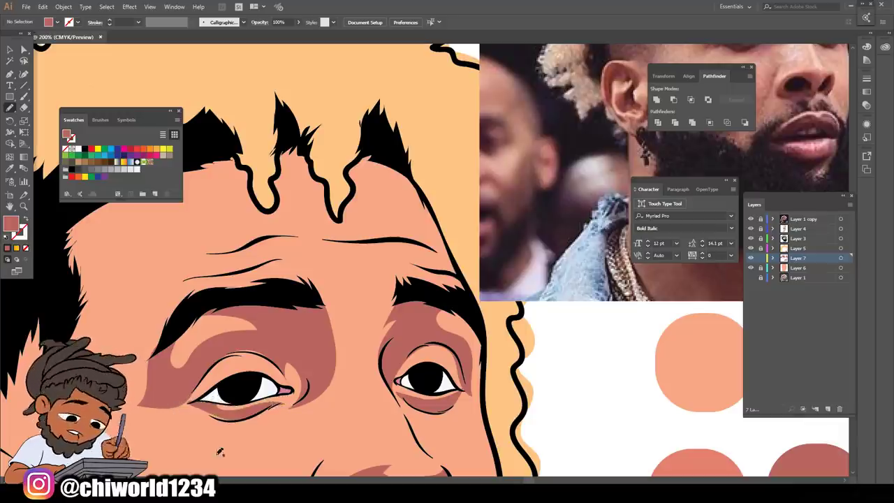
key("ctrl+minus")
key("ctrl+minus")
key("ctrl+minus")
key("ctrl+plus")
key("ctrl+plus")
key("ctrl+plus")
scroll(303, 458, "up", 2)
mouse_move(185, 370)
left_mouse_down()
mouse_move(241, 393)
mouse_move(288, 395)
mouse_move(225, 370)
mouse_move(253, 348)
mouse_move(218, 356)
mouse_move(237, 320)
mouse_move(188, 356)
left_mouse_up()
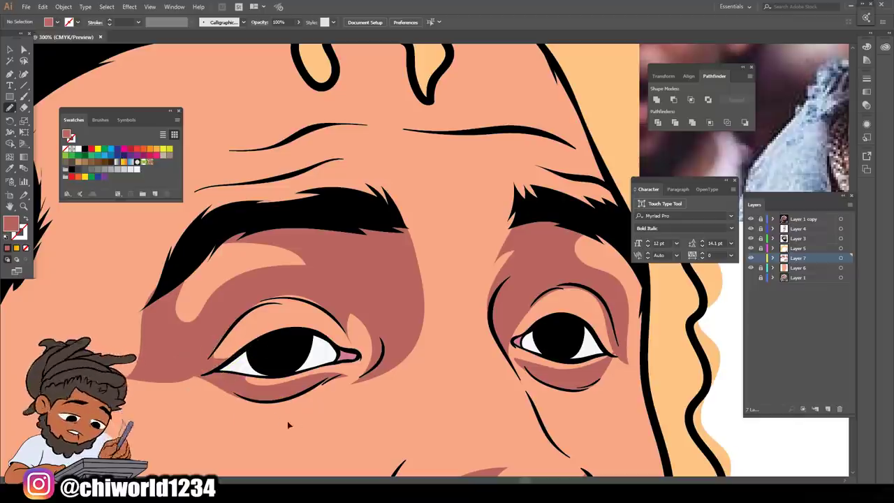
Pencil a thin, tapering brownish-red shadow along the lower forehead crease above the eyebrow nearer the ear
key("ctrl+minus")
key("ctrl+minus")
key("ctrl+minus")
key("ctrl+minus")
scroll(340, 365, "right", 3)
scroll(329, 378, "up", 3)
key("ctrl+plus")
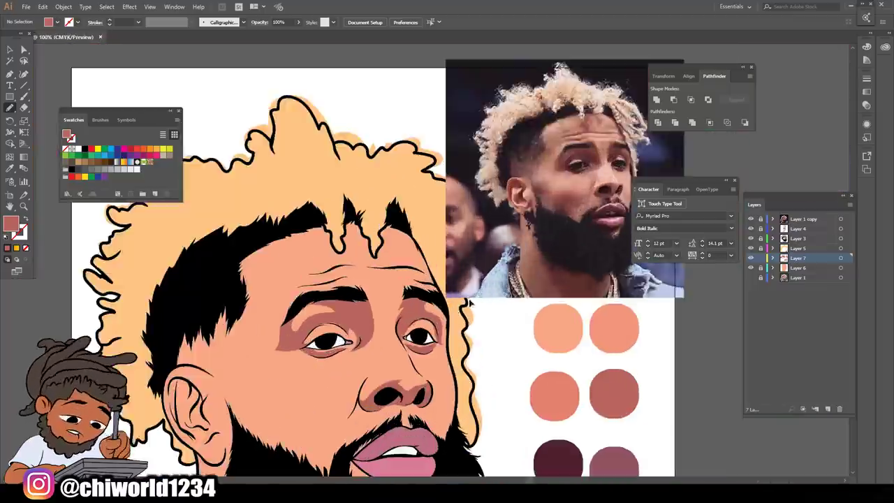
right_click(518, 329)
key("ctrl+plus")
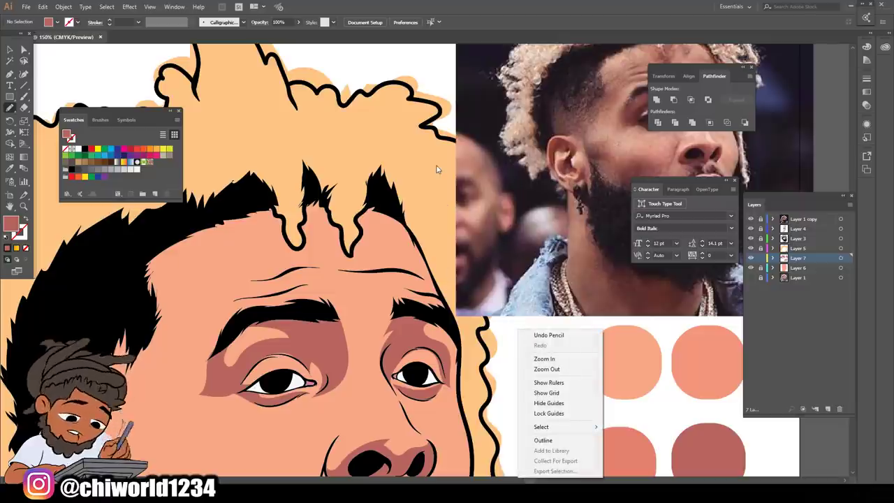
left_click(404, 317)
scroll(405, 312, "right", 2)
scroll(405, 311, "up", 2)
scroll(407, 307, "right", 2)
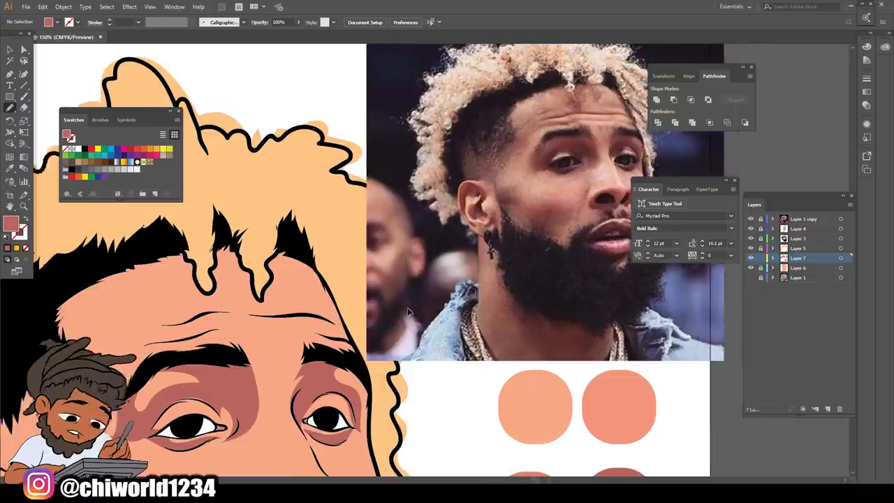
scroll(410, 309, "right", 1)
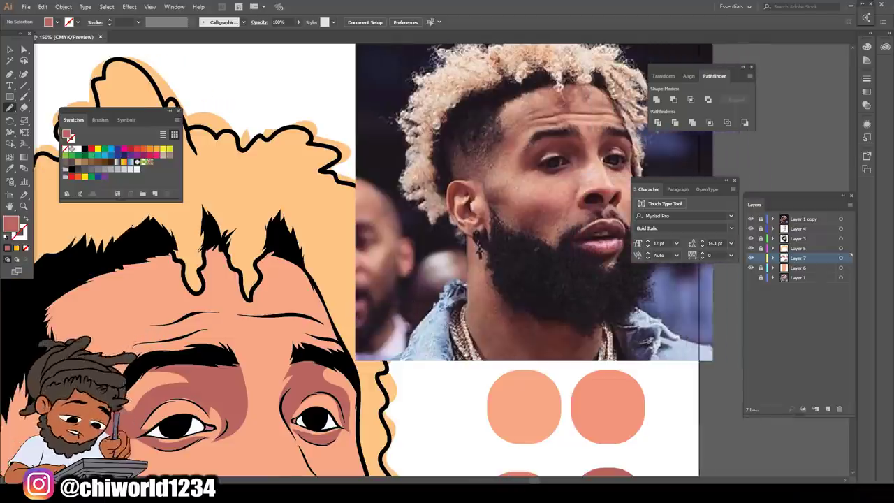
mouse_move(177, 339)
left_mouse_down()
mouse_move(229, 327)
mouse_move(178, 331)
left_mouse_up()
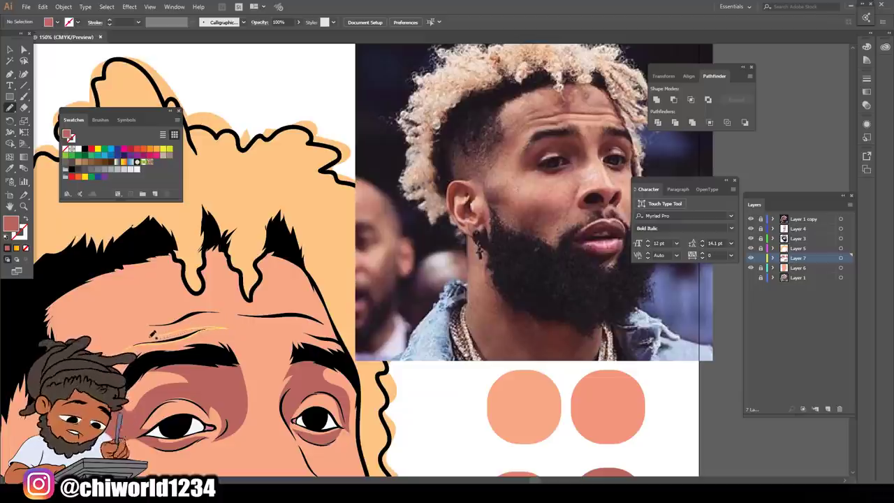
left_click_drag(117, 354, 123, 352)
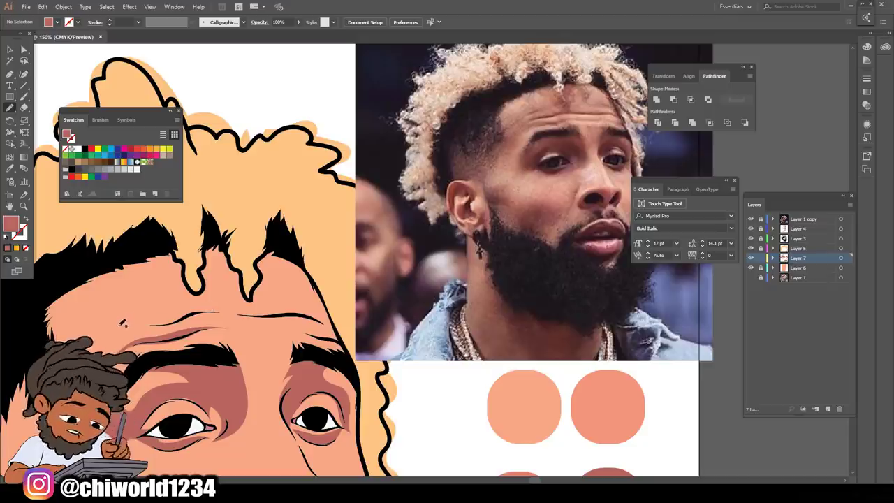
Pencil brownish-red shadows along the upper forehead crease and beneath the hairline, around the hanging hair strands and down the forehead's far edge
mouse_move(168, 323)
left_mouse_down()
mouse_move(212, 307)
mouse_move(294, 313)
mouse_move(343, 333)
mouse_move(308, 310)
mouse_move(209, 302)
mouse_move(167, 314)
left_mouse_up()
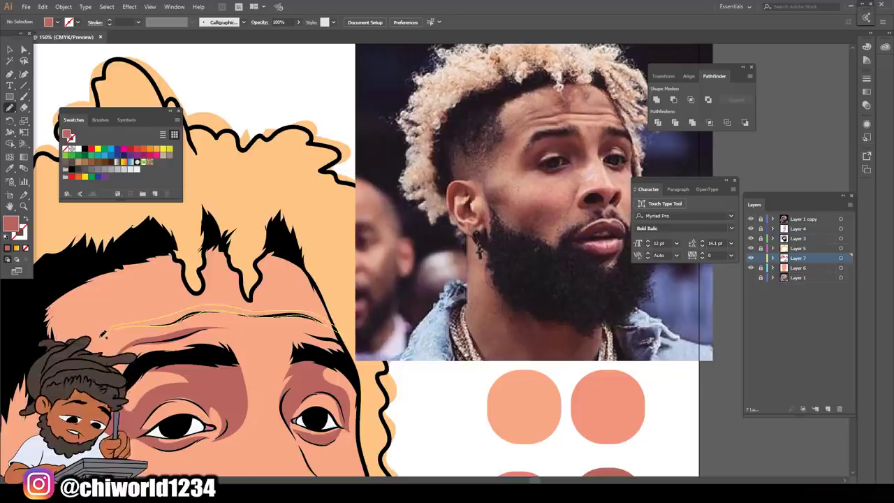
left_click_drag(102, 335, 105, 332)
mouse_move(199, 307)
left_mouse_down()
mouse_move(148, 254)
mouse_move(168, 240)
mouse_move(223, 230)
mouse_move(213, 292)
mouse_move(189, 303)
left_mouse_up()
mouse_move(211, 239)
left_mouse_down()
mouse_move(237, 295)
mouse_move(251, 276)
mouse_move(246, 214)
left_mouse_up()
mouse_move(338, 327)
left_mouse_down()
mouse_move(325, 323)
mouse_move(301, 285)
mouse_move(282, 234)
mouse_move(337, 325)
left_mouse_up()
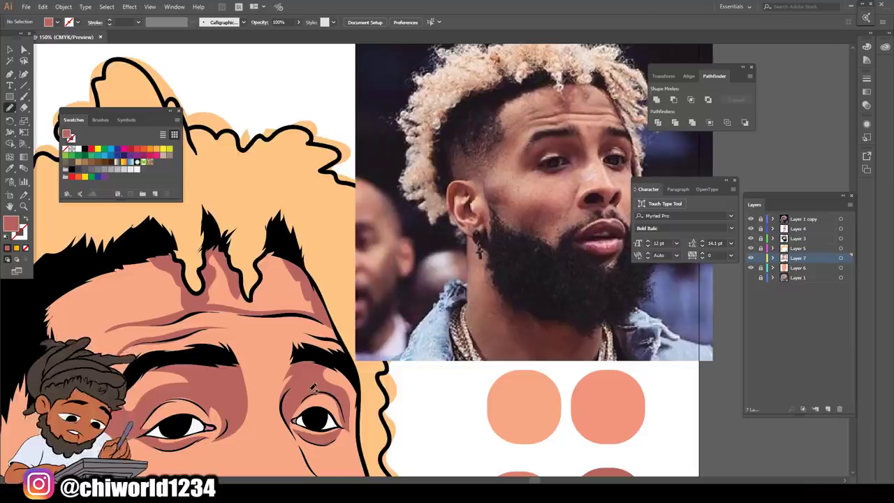
Pencil a brownish-red shadow on the skin around the near mouth corner and beneath the lower lip, inside the beard
key("ctrl+minus")
key("ctrl+minus")
key("ctrl+minus")
scroll(338, 415, "down", 2)
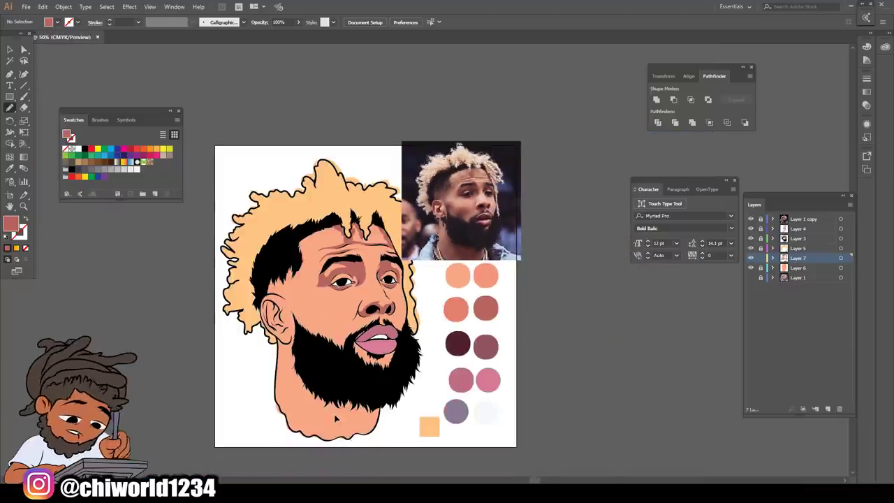
key("ctrl+plus")
scroll(335, 417, "down", 2)
key("ctrl+plus")
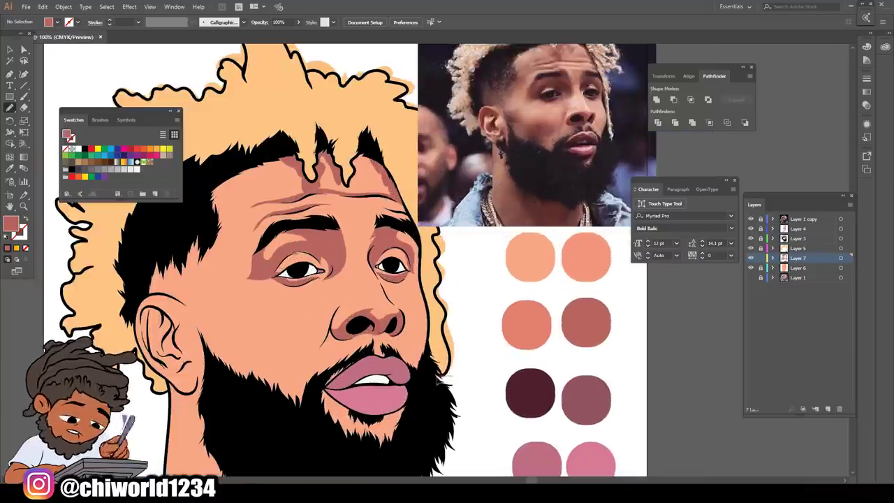
scroll(428, 375, "down", 1)
mouse_move(355, 453)
left_mouse_down()
mouse_move(367, 407)
mouse_move(404, 404)
mouse_move(414, 384)
mouse_move(339, 375)
mouse_move(360, 342)
mouse_move(317, 374)
mouse_move(308, 426)
left_mouse_up()
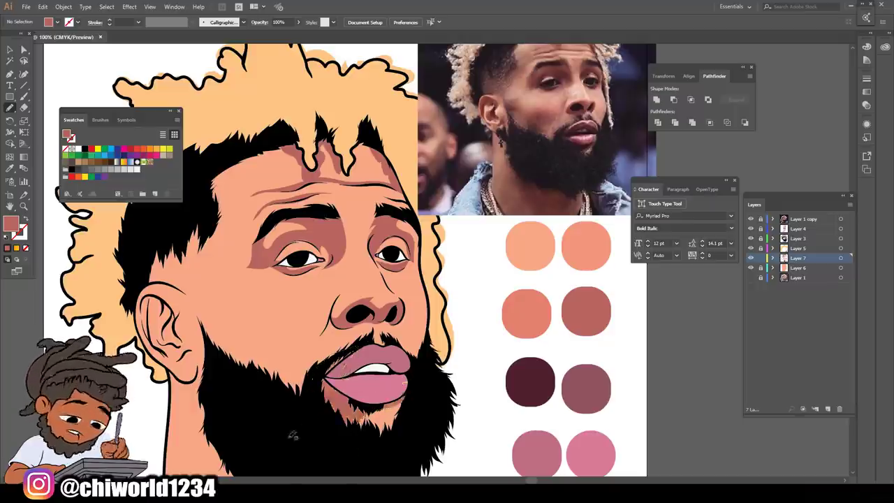
Pencil a wavy brownish-red shadow across the cheek, from beside the ear to the nose crease and down to the beard
scroll(279, 391, "up", 1)
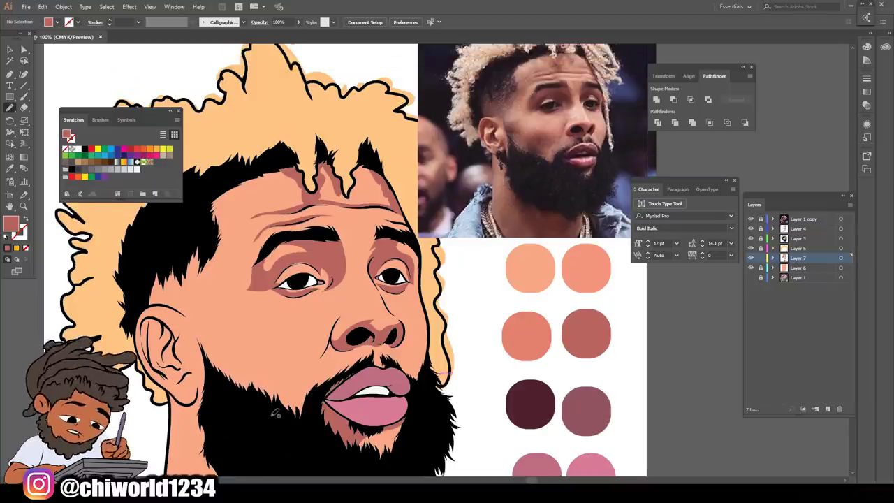
mouse_move(275, 411)
left_mouse_down()
mouse_move(277, 385)
mouse_move(272, 392)
mouse_move(325, 337)
mouse_move(299, 348)
mouse_move(275, 341)
left_mouse_up()
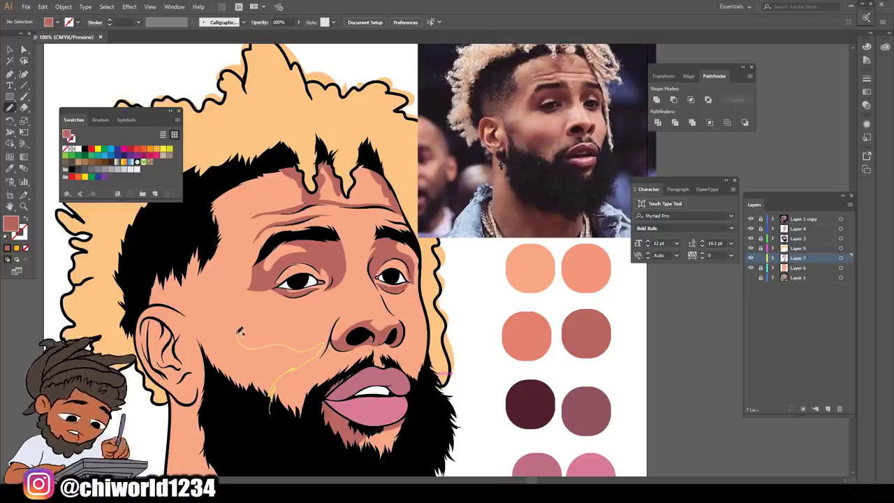
mouse_move(235, 319)
left_mouse_down()
mouse_move(197, 316)
mouse_move(190, 300)
mouse_move(205, 354)
mouse_move(208, 342)
mouse_move(229, 342)
mouse_move(268, 426)
left_mouse_up()
Pencil a small brownish-red shadow along the crease beside the near nostril, following the outline of the nose wing
key("ctrl+minus")
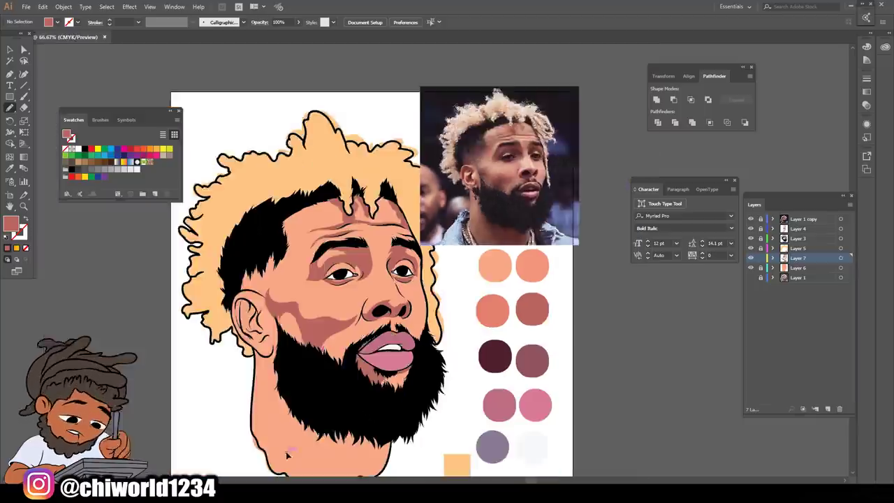
key("ctrl+minus")
scroll(301, 424, "down", 1)
key("ctrl+plus")
key("ctrl+plus")
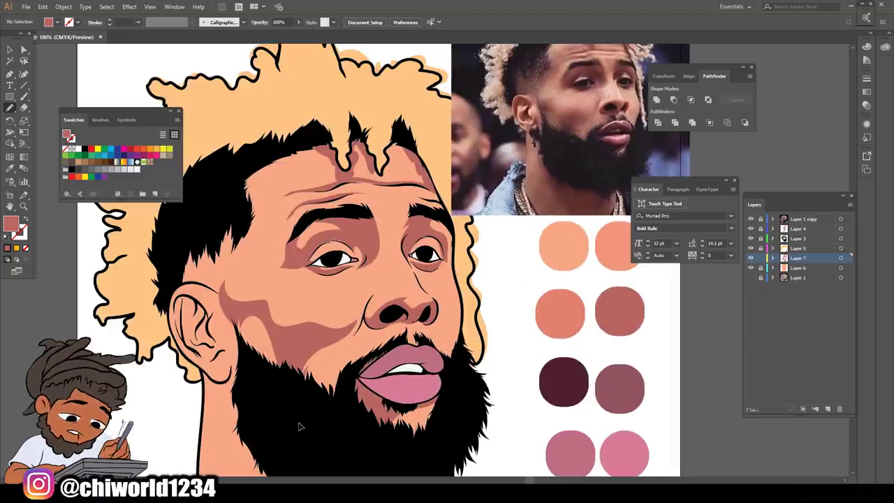
scroll(298, 422, "down", 1)
key("ctrl+plus")
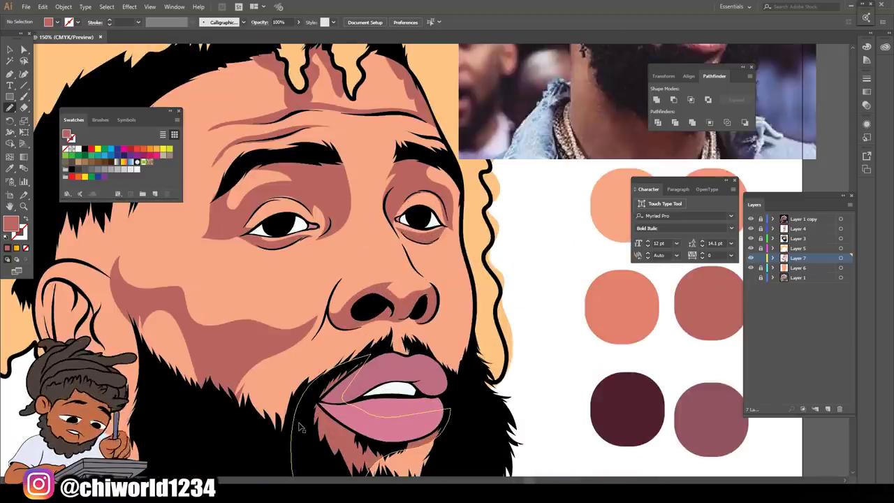
scroll(300, 422, "up", 2)
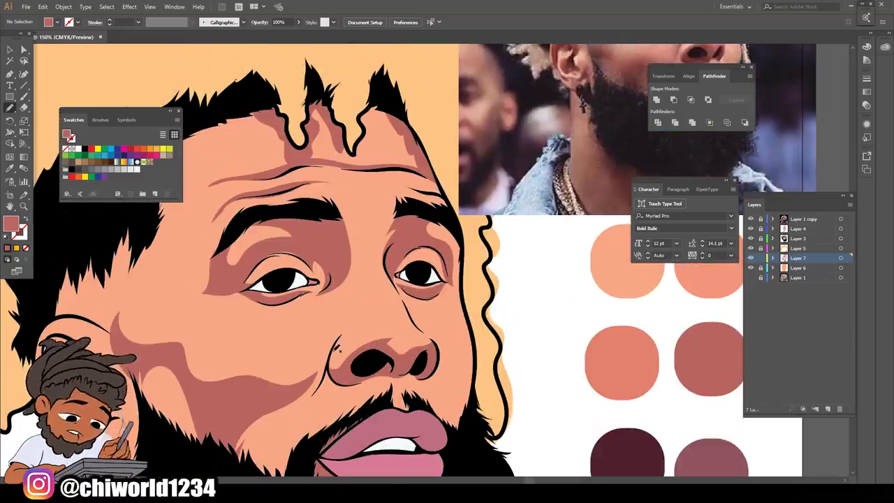
mouse_move(351, 327)
left_mouse_down()
mouse_move(329, 347)
mouse_move(307, 400)
mouse_move(333, 365)
left_mouse_up()
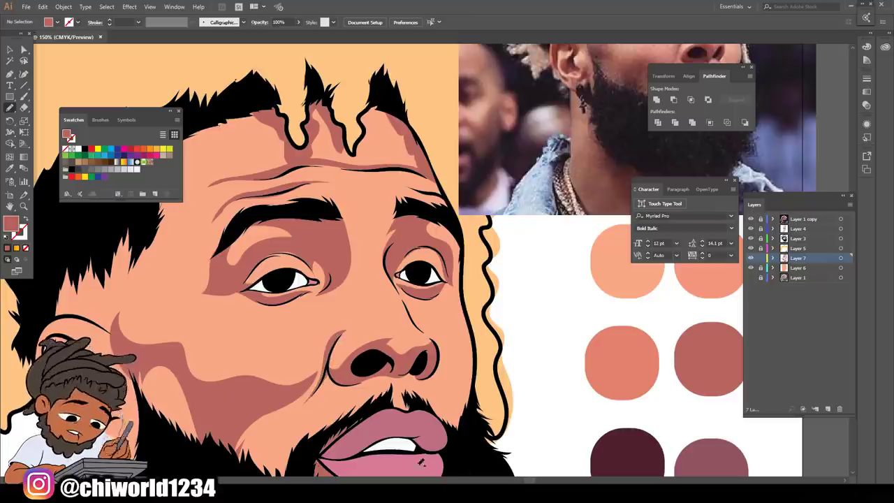
Pencil a brownish-red shadow on the neck directly beneath the beard
key("ctrl+minus")
key("ctrl+minus")
key("ctrl+minus")
scroll(431, 407, "down", 1)
key("ctrl+equal")
key("ctrl+equal")
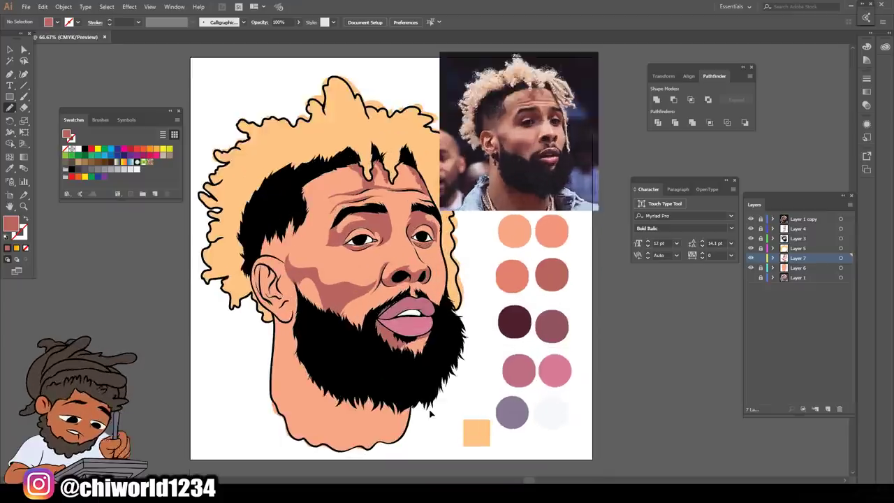
scroll(433, 409, "down", 3)
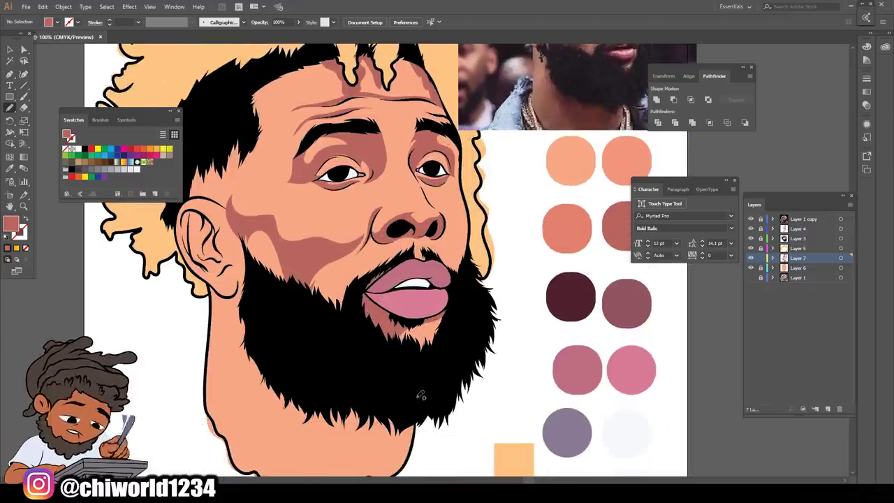
mouse_move(419, 414)
left_mouse_down()
mouse_move(370, 474)
mouse_move(320, 446)
mouse_move(305, 425)
mouse_move(317, 455)
mouse_move(278, 406)
mouse_move(253, 353)
mouse_move(258, 300)
left_mouse_up()
Pencil brownish-red shadows in the inner folds of the ear and over the earlobe beside the beard
key("ctrl+minus")
key("ctrl+minus")
key("ctrl+minus")
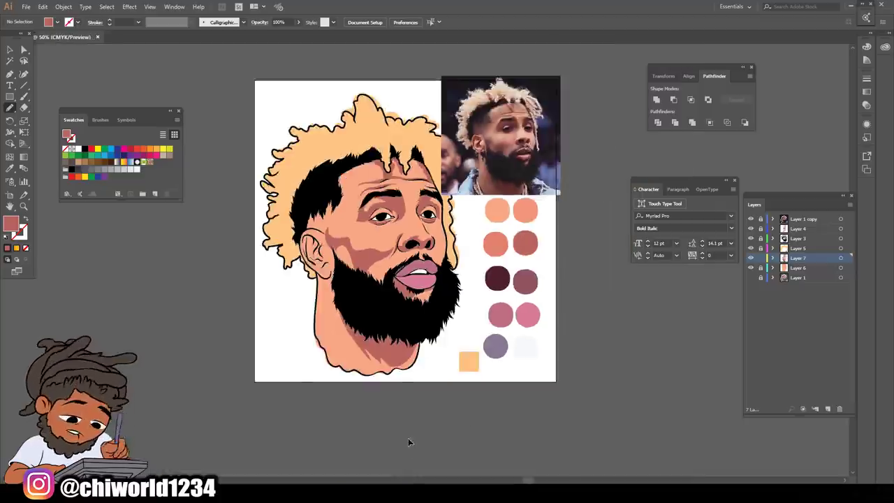
key("ctrl+plus")
key("ctrl+plus")
key("ctrl+plus")
key("ctrl+plus")
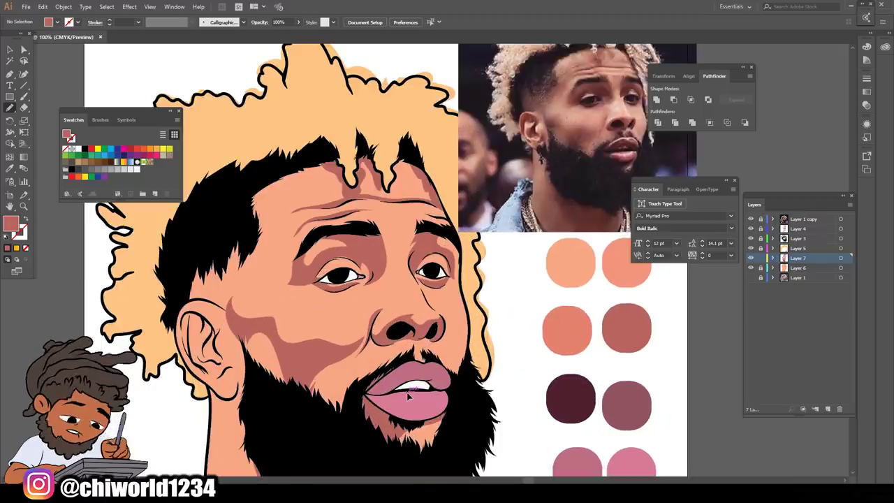
scroll(406, 392, "right", 2)
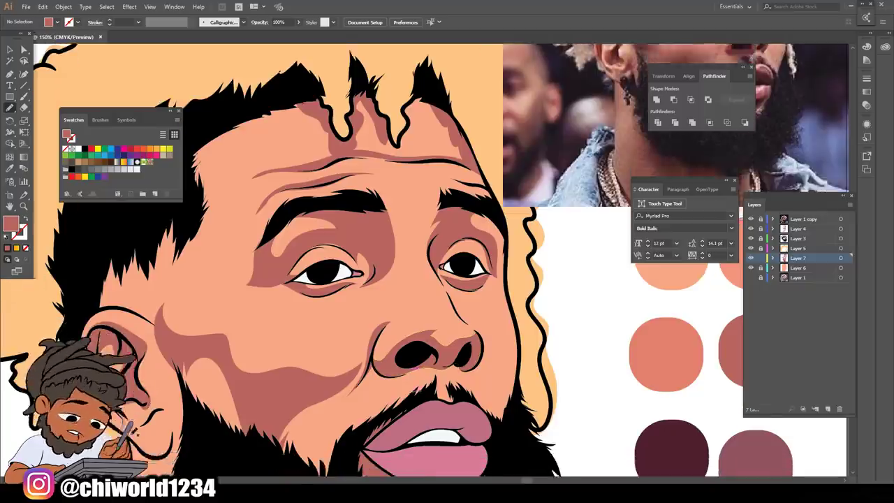
scroll(415, 389, "down", 1)
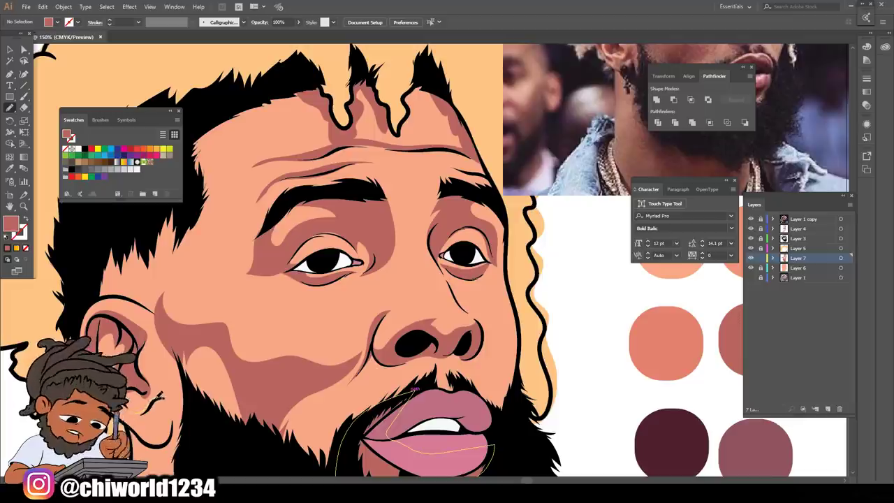
left_click_drag(174, 388, 186, 442)
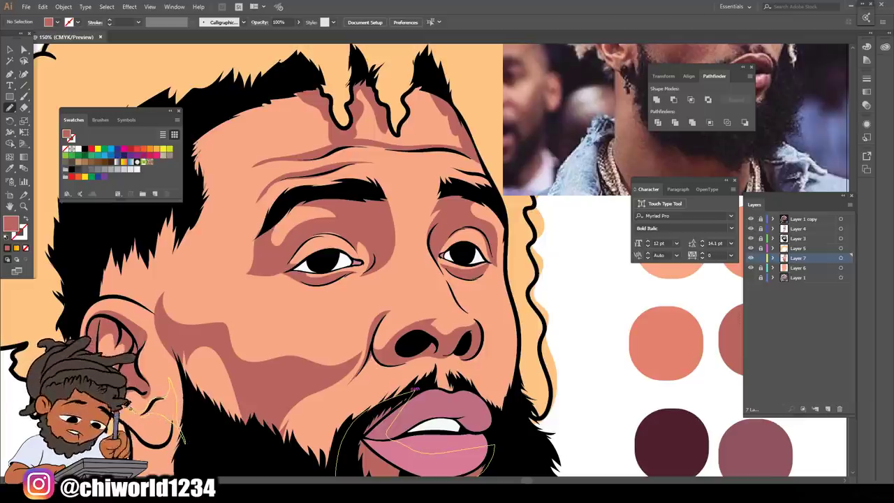
left_click_drag(130, 409, 143, 427)
Pencil a brownish-red shadow over the sideburn area, between the black hairline and the top of the ear
key("ctrl+minus")
key("ctrl+minus")
key("ctrl+minus")
scroll(245, 449, "right", 1)
key("ctrl+plus")
key("ctrl+plus")
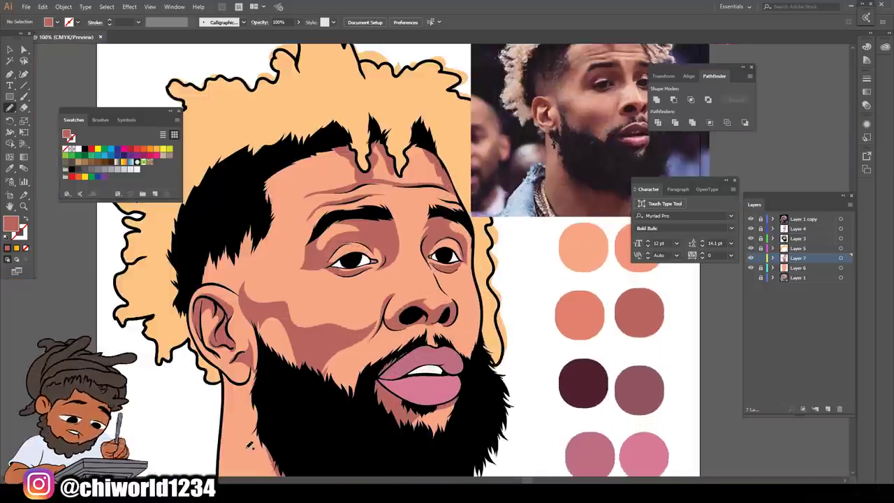
scroll(250, 445, "up", 2)
mouse_move(193, 341)
left_mouse_down()
mouse_move(229, 341)
mouse_move(251, 363)
mouse_move(269, 419)
left_mouse_up()
mouse_move(252, 342)
left_mouse_down()
mouse_move(279, 273)
mouse_move(263, 235)
mouse_move(205, 295)
mouse_move(193, 341)
left_mouse_up()
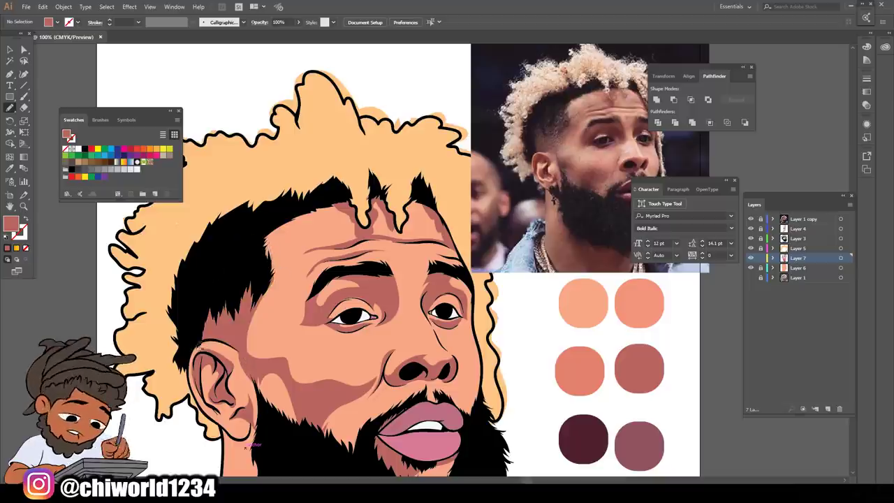
Lock Layer 7 and add a new empty layer between it and Layer 6
key("ctrl+minus")
key("ctrl+minus")
key("ctrl+minus")
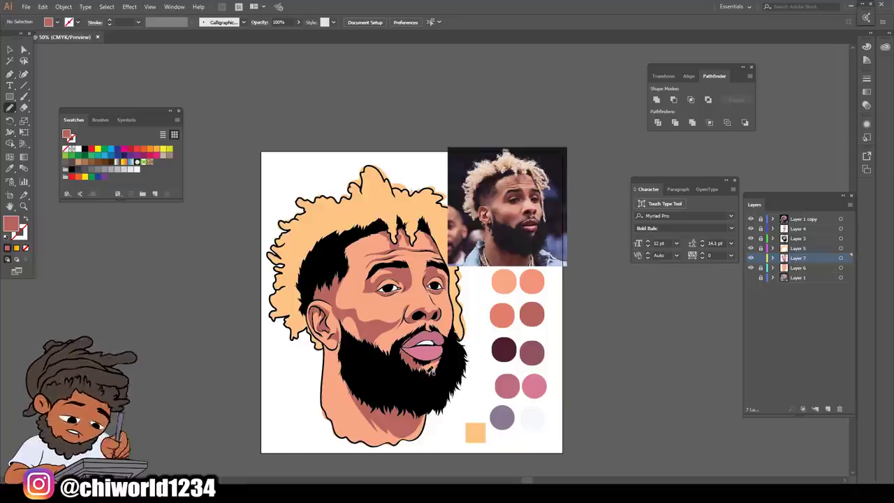
key("ctrl+plus")
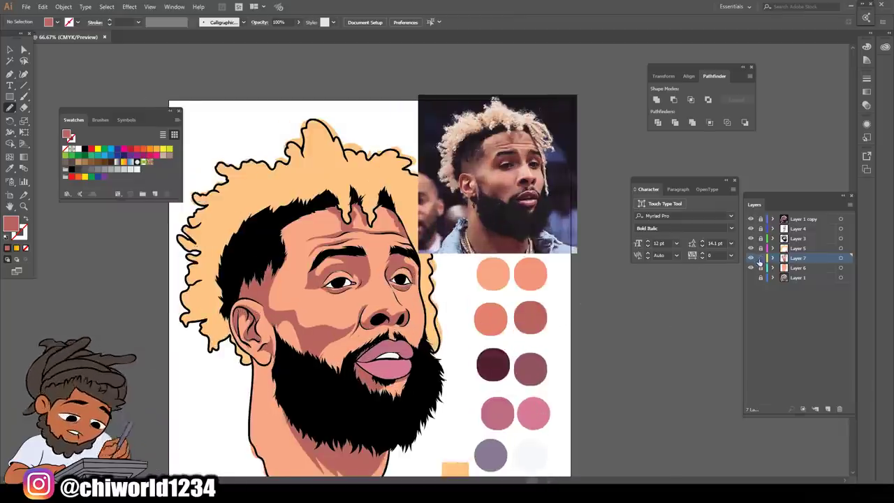
left_click(827, 408)
mouse_move(799, 260)
left_mouse_down()
mouse_move(800, 278)
mouse_move(784, 267)
left_mouse_up()
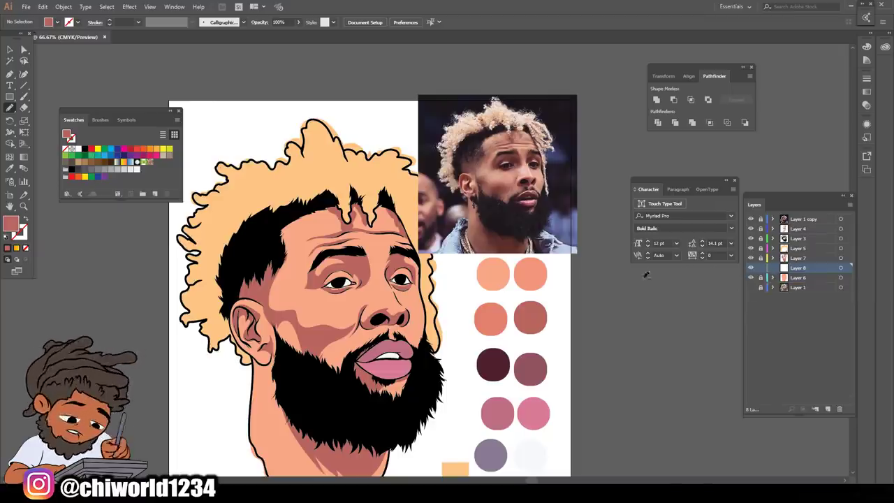
Sample the coral circle beside the brownish-red one in the palette as the fill color
left_click(10, 168)
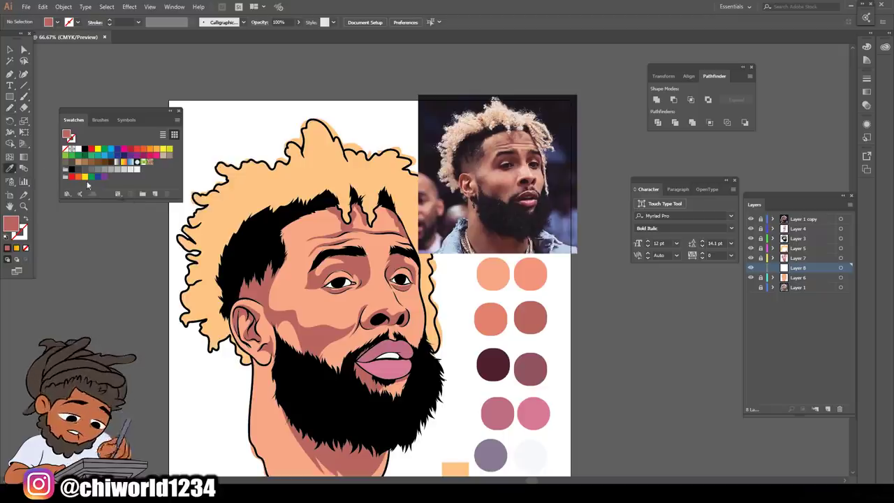
left_click(491, 317)
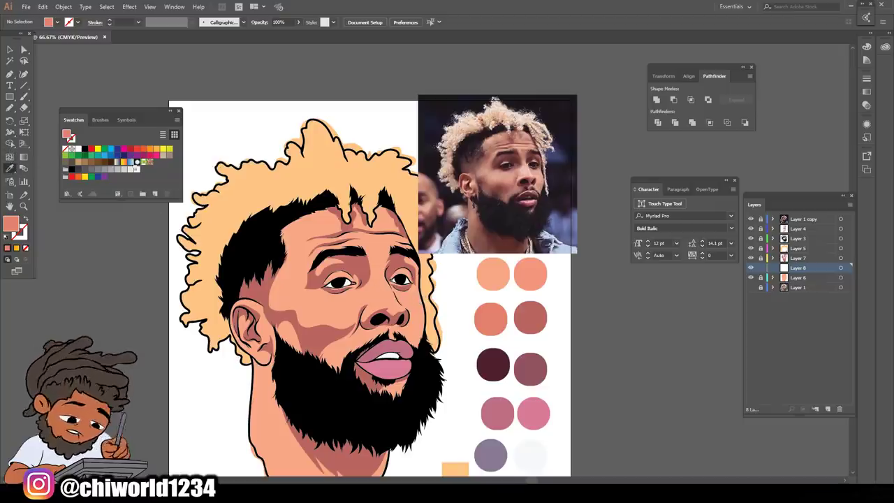
key("n")
mouse_move(319, 335)
left_mouse_down()
mouse_move(328, 305)
mouse_move(315, 328)
left_mouse_up()
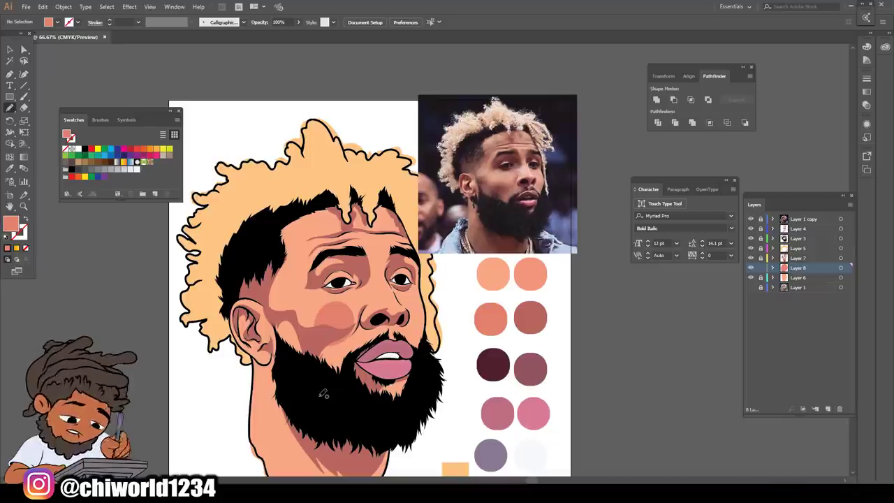
key("ctrl+z")
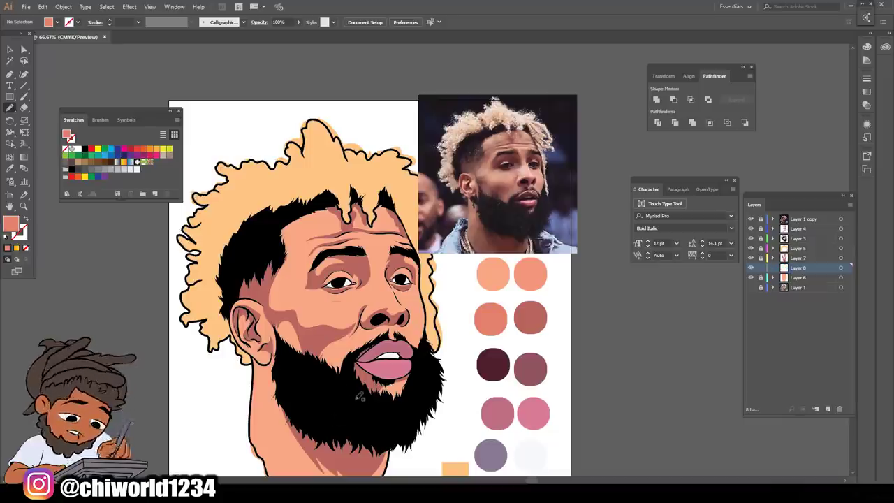
Check the face in the reference photo and pencil a coral shadow at the eyebrow nearer the ear
scroll(521, 292, "up", 5)
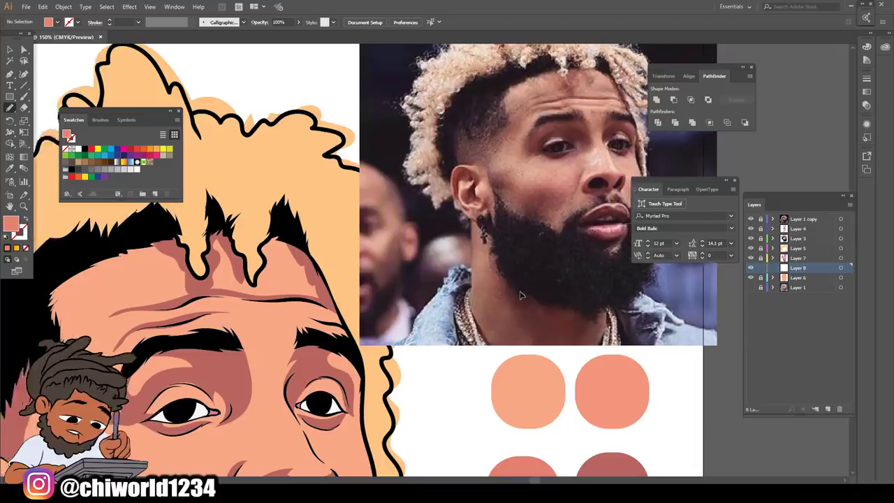
scroll(519, 291, "up", 3)
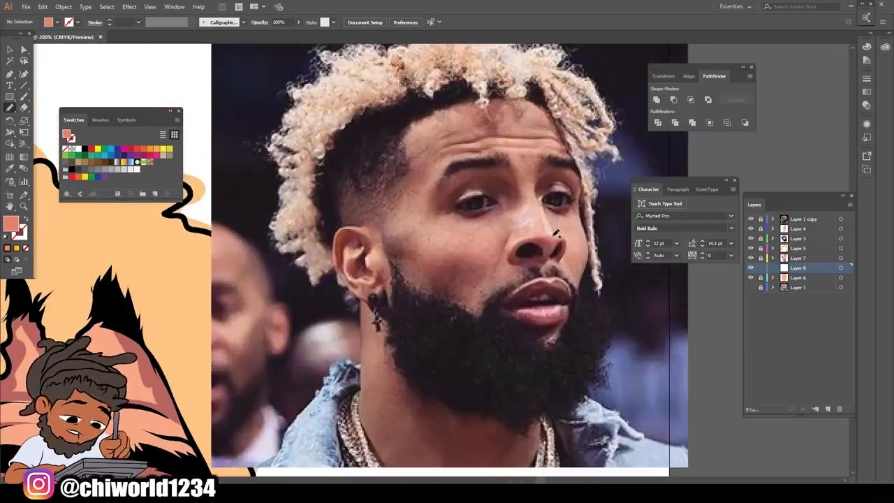
scroll(531, 253, "down", 2)
scroll(520, 263, "left", 1)
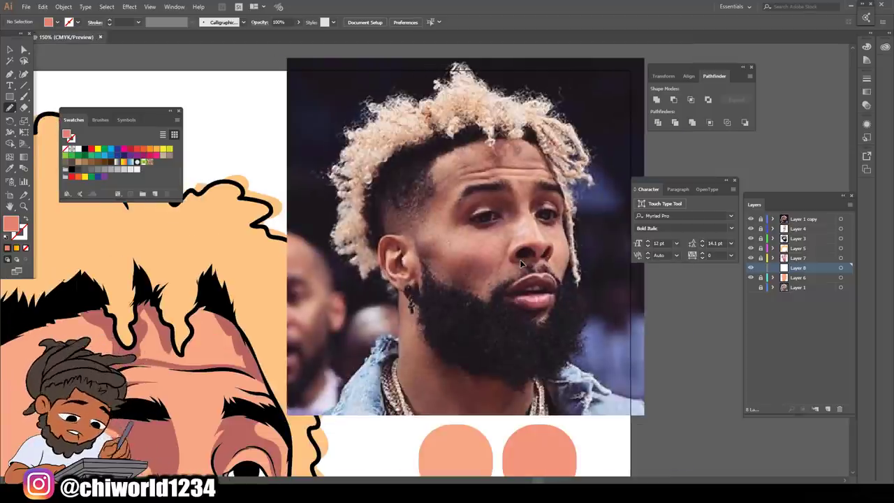
scroll(520, 263, "down", 2)
scroll(520, 262, "down", 3)
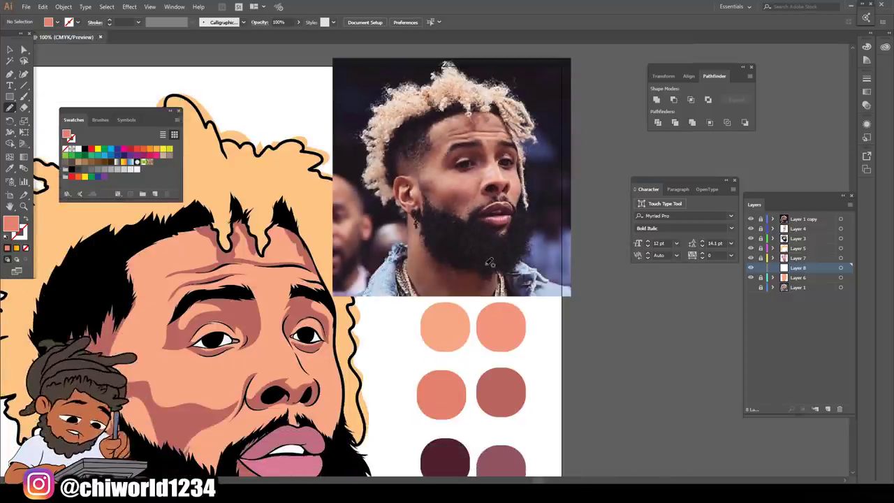
scroll(470, 276, "left", 1)
scroll(470, 275, "up", 2)
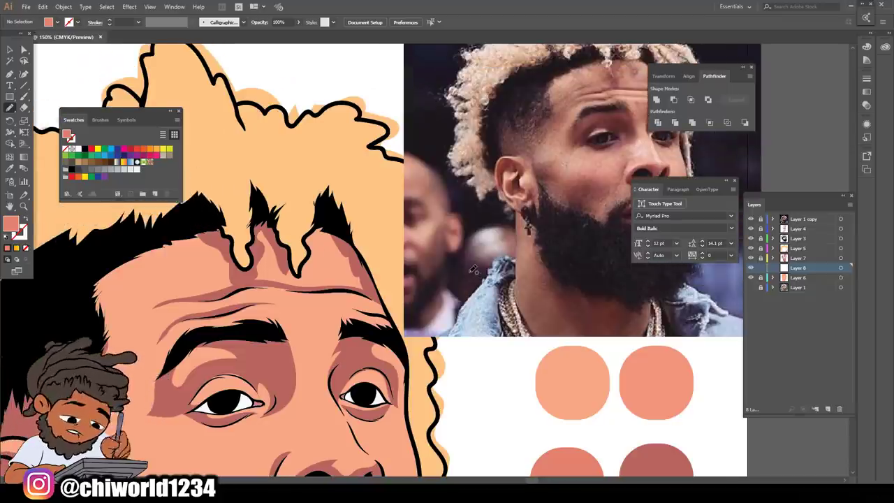
mouse_move(241, 308)
left_mouse_down()
mouse_move(393, 319)
mouse_move(343, 303)
mouse_move(268, 298)
mouse_move(216, 314)
left_mouse_up()
Pencil a coral shadow over the temple, from the sideburn up along the hairline to the side of the forehead
key("ctrl+minus")
key("ctrl+minus")
key("ctrl+minus")
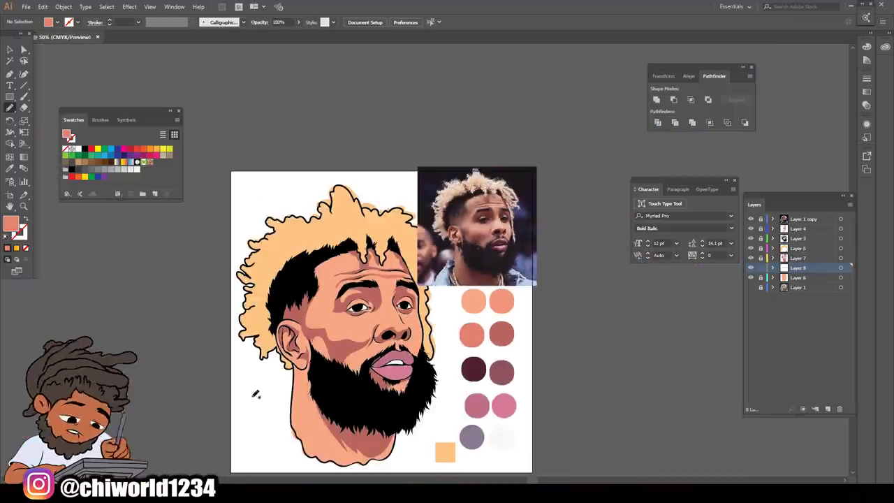
left_click_drag(252, 407, 251, 385)
key("ctrl+plus")
key("ctrl+plus")
scroll(251, 384, "left", 2)
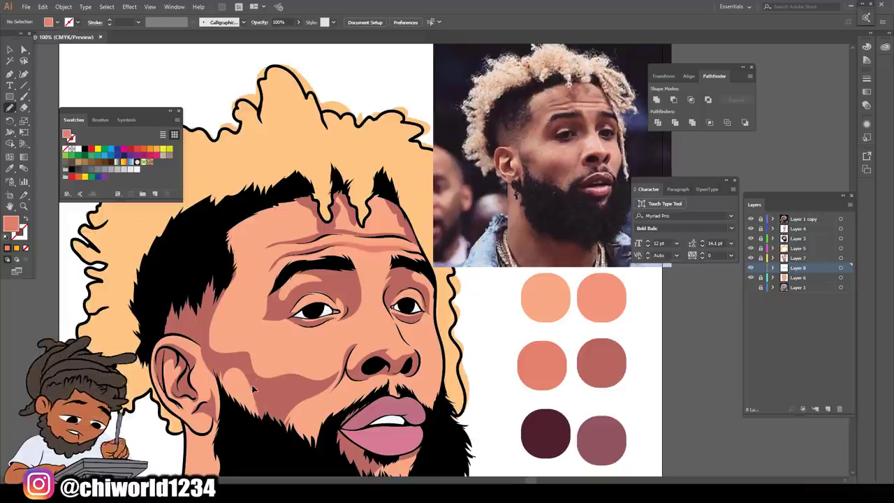
scroll(251, 384, "left", 1)
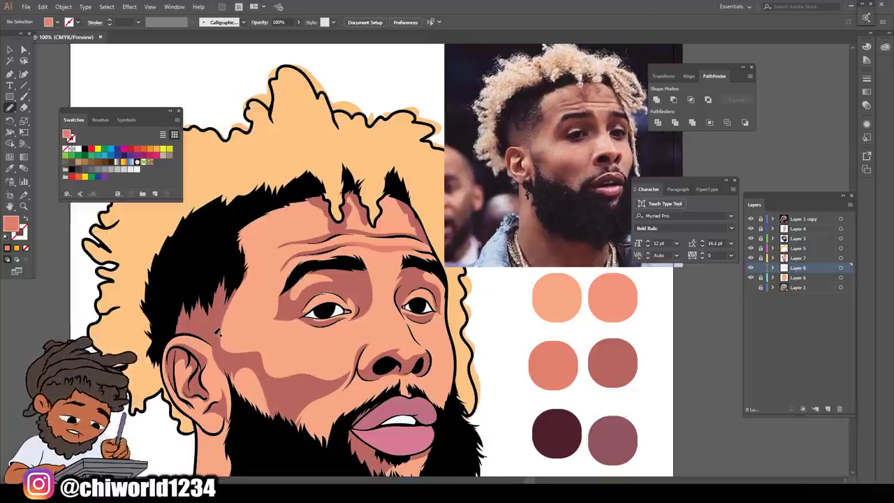
mouse_move(224, 318)
left_mouse_down()
mouse_move(270, 298)
mouse_move(291, 257)
mouse_move(274, 270)
mouse_move(284, 249)
mouse_move(303, 238)
mouse_move(243, 252)
mouse_move(228, 220)
left_mouse_up()
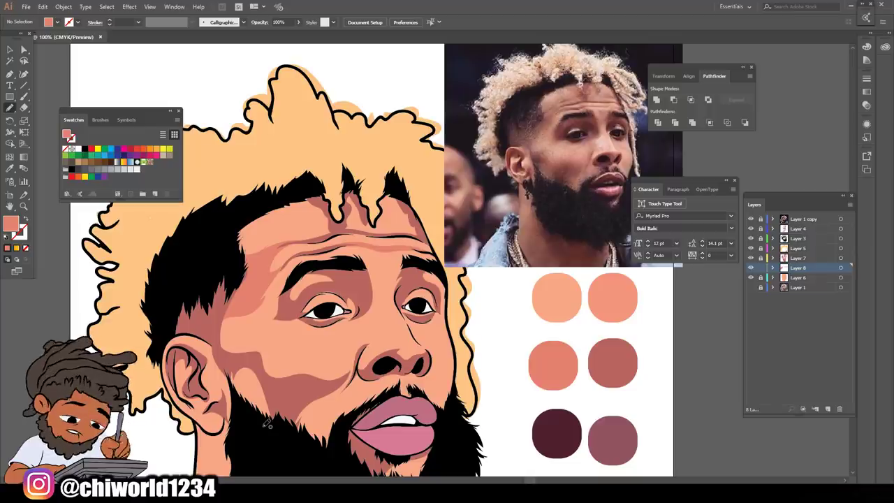
Pencil a coral shadow between the near nostril and the moustache
scroll(268, 424, "down", 3)
scroll(273, 401, "up", 3)
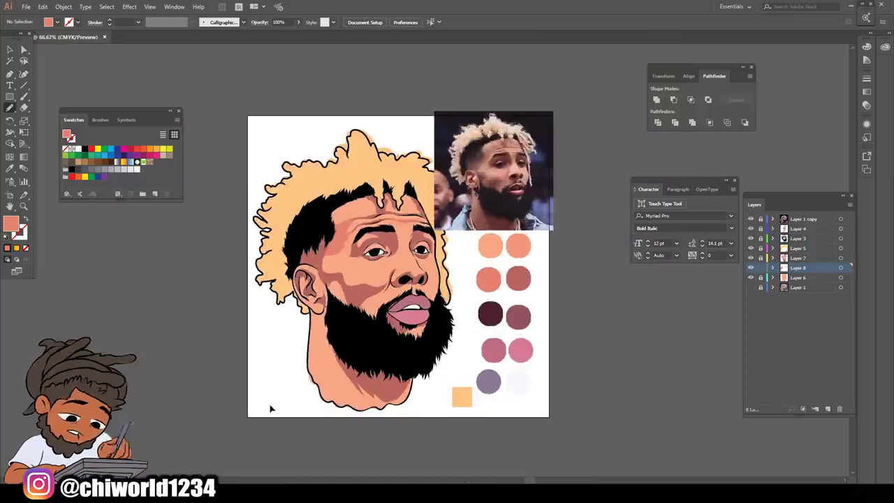
scroll(273, 405, "up", 2)
scroll(275, 401, "right", 2)
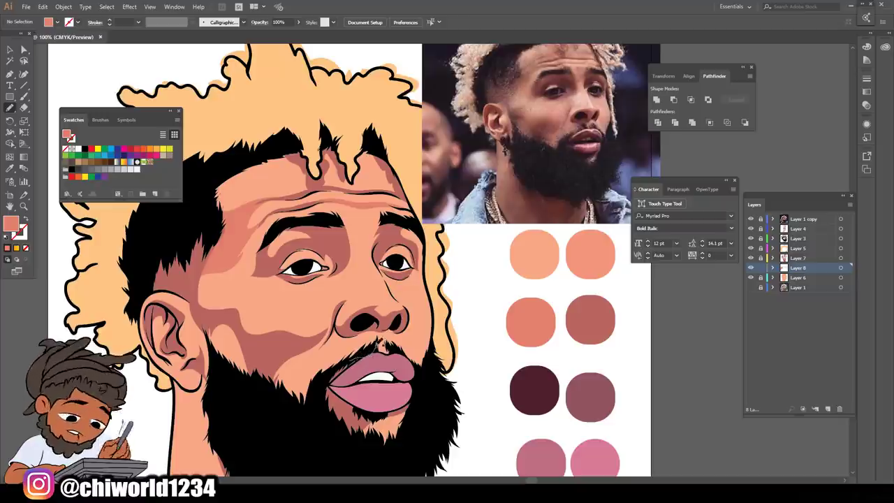
mouse_move(354, 326)
left_mouse_down()
mouse_move(344, 329)
mouse_move(333, 377)
left_mouse_up()
Pencil a coral shadow along the far side of the nose, from the nostril up the bridge
scroll(389, 393, "down", 3)
scroll(389, 393, "up", 4)
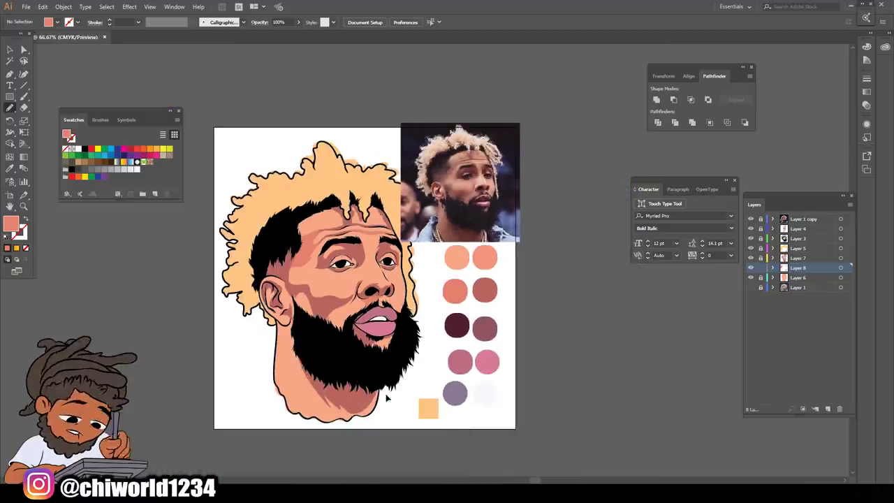
scroll(390, 393, "up", 3)
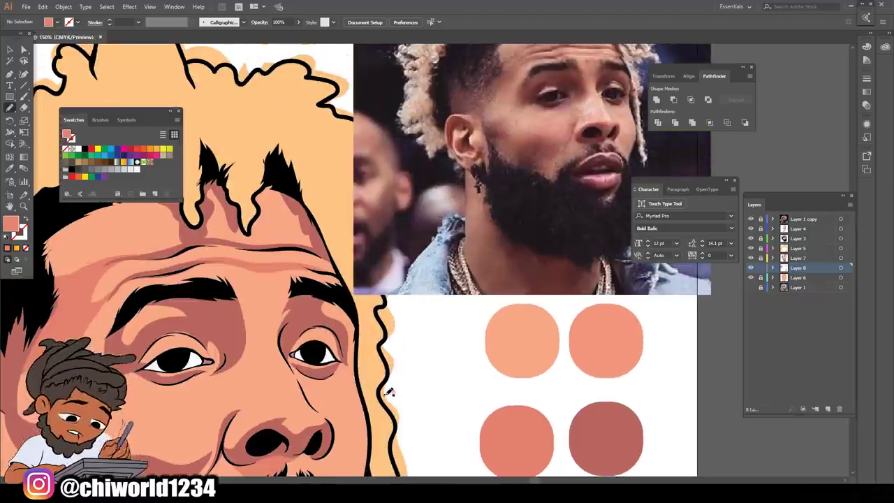
scroll(296, 378, "down", 1)
mouse_move(325, 412)
left_mouse_down()
mouse_move(293, 358)
mouse_move(289, 327)
mouse_move(302, 371)
mouse_move(331, 412)
mouse_move(319, 424)
left_mouse_up()
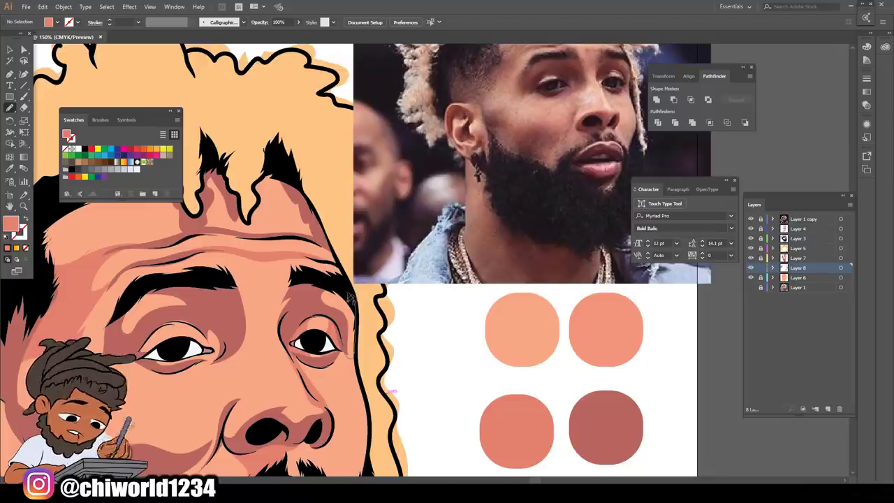
Pencil coral shadows in the far eye socket beneath the outer brow and around the eye nearer the ear
mouse_move(338, 299)
left_mouse_down()
mouse_move(337, 277)
mouse_move(318, 302)
left_mouse_up()
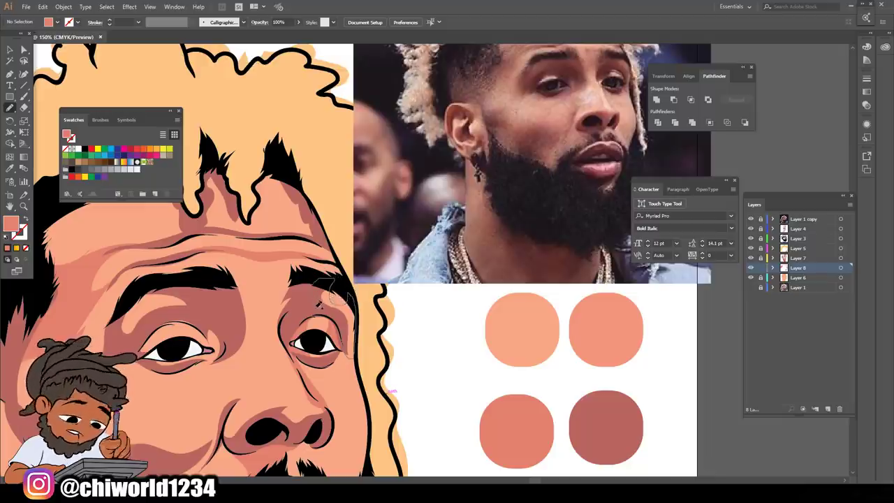
left_click_drag(341, 340, 335, 300)
scroll(349, 405, "down", 3)
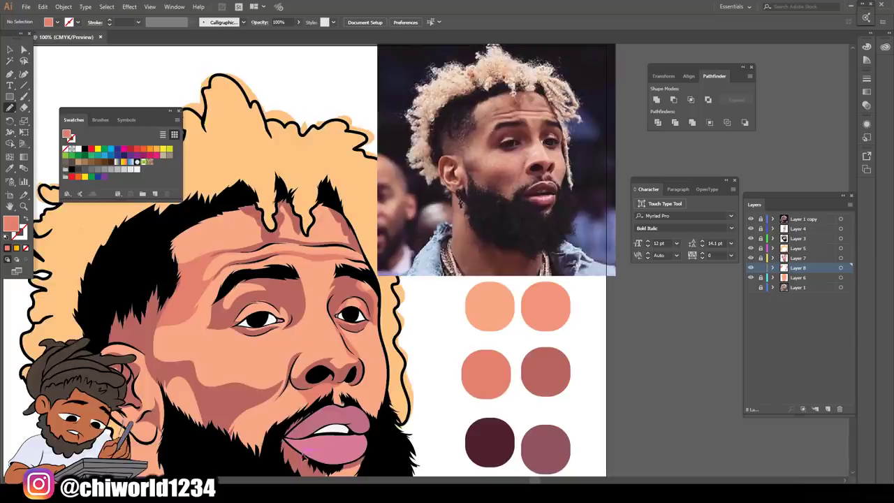
scroll(305, 425, "up", 4)
scroll(305, 424, "up", 1)
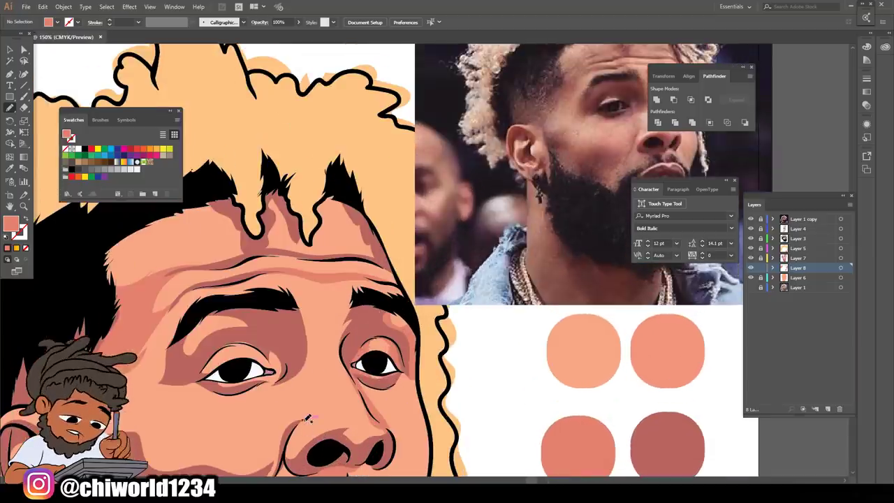
mouse_move(225, 369)
left_mouse_down()
mouse_move(252, 349)
mouse_move(248, 362)
mouse_move(289, 373)
left_mouse_up()
mouse_move(270, 312)
left_mouse_down()
mouse_move(197, 314)
mouse_move(197, 373)
mouse_move(223, 371)
left_mouse_up()
Pencil a coral shadow inside the ear, next to the brownish-red folds
key("ctrl+minus")
key("ctrl+minus")
key("ctrl+minus")
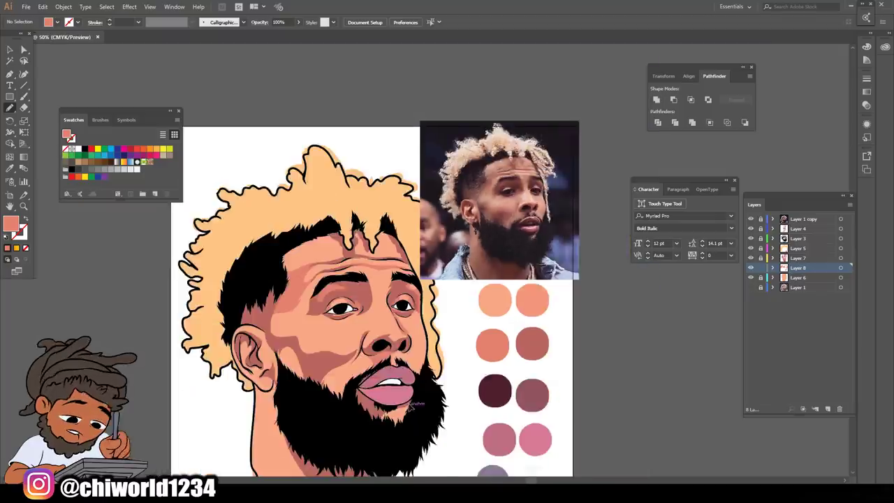
scroll(410, 394, "down", 2)
key("ctrl+plus")
scroll(412, 393, "up", 1)
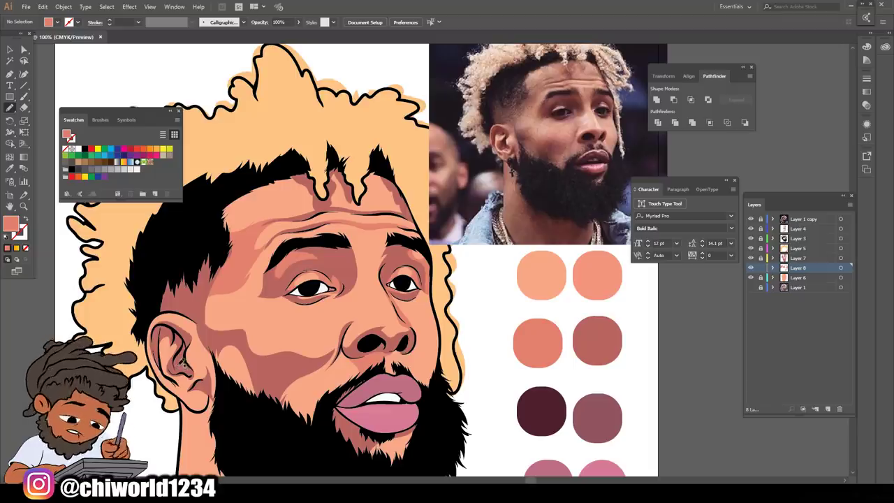
mouse_move(186, 380)
left_mouse_down()
mouse_move(210, 387)
mouse_move(222, 406)
mouse_move(214, 339)
mouse_move(201, 357)
mouse_move(184, 355)
mouse_move(186, 370)
left_mouse_up()
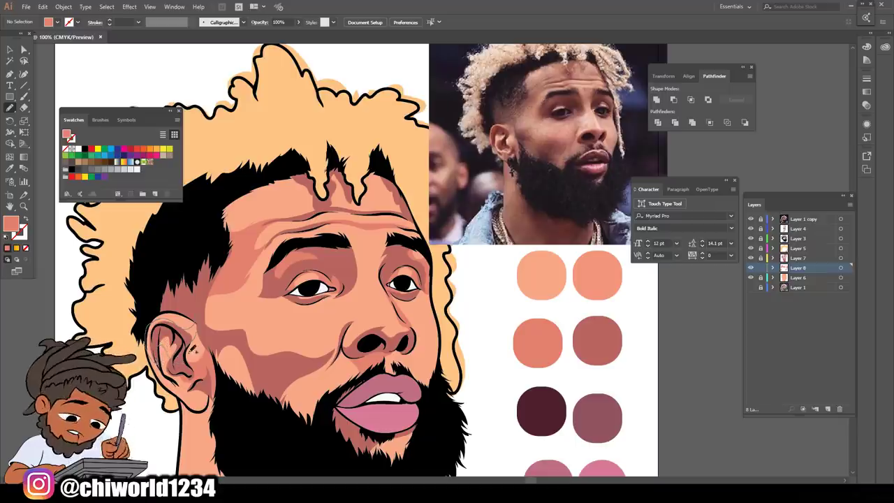
Pencil a coral shadow bordering the brownish-red cheek area, from beside the mouth across the cheek to the temple, closing it through the beard
key("ctrl+minus")
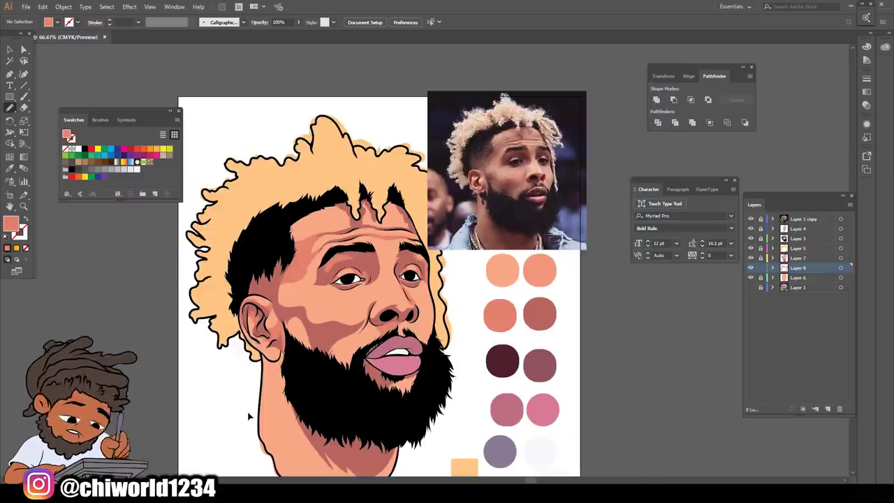
key("ctrl+plus")
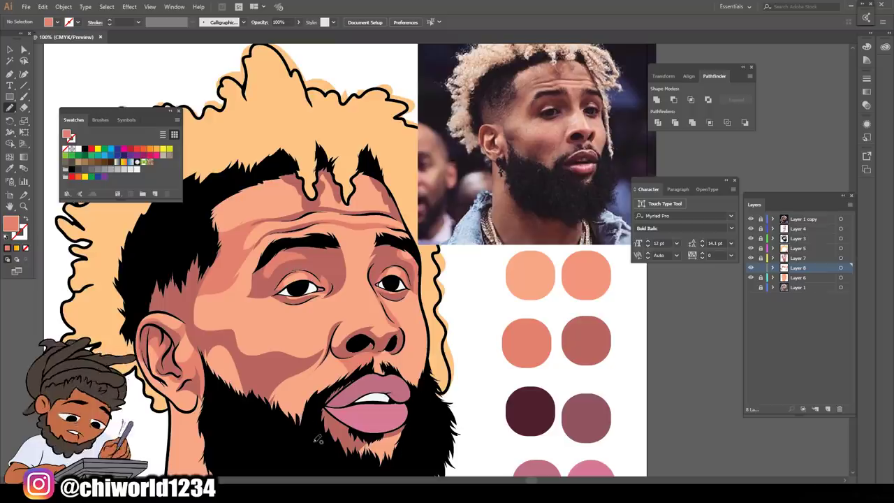
mouse_move(311, 429)
left_mouse_down()
mouse_move(291, 402)
mouse_move(294, 384)
mouse_move(323, 362)
mouse_move(334, 334)
mouse_move(304, 341)
left_mouse_up()
mouse_move(246, 341)
left_mouse_down()
mouse_move(202, 316)
mouse_move(197, 288)
left_mouse_up()
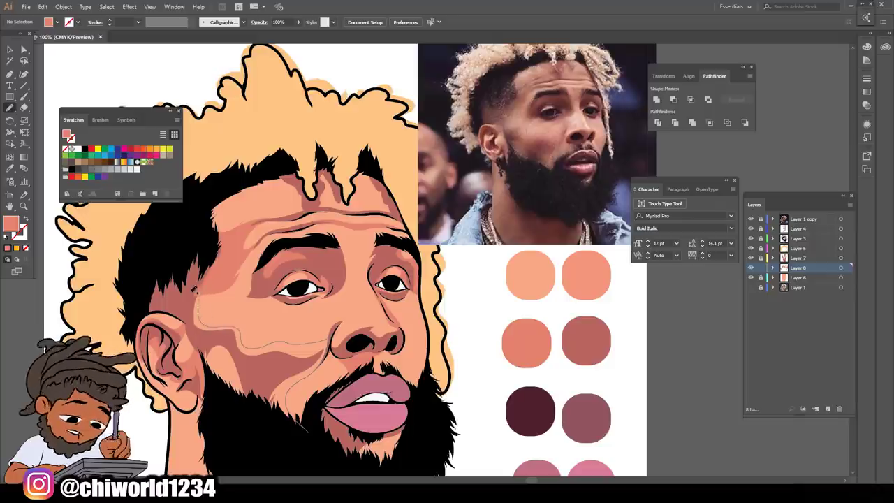
mouse_move(197, 343)
left_mouse_down()
mouse_move(213, 377)
mouse_move(248, 398)
mouse_move(267, 447)
left_mouse_up()
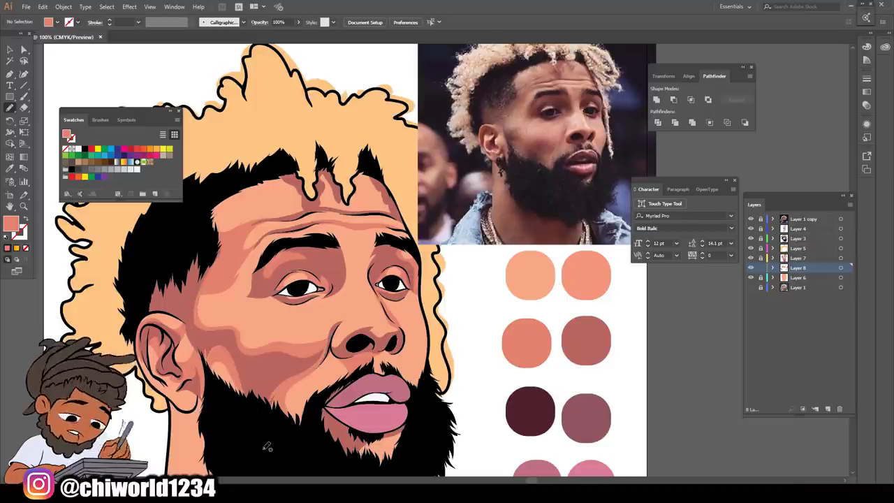
Pencil a coral shadow on the neck around the brownish-red area, closing the shape inside the beard
key("ctrl+minus")
key("ctrl+minus")
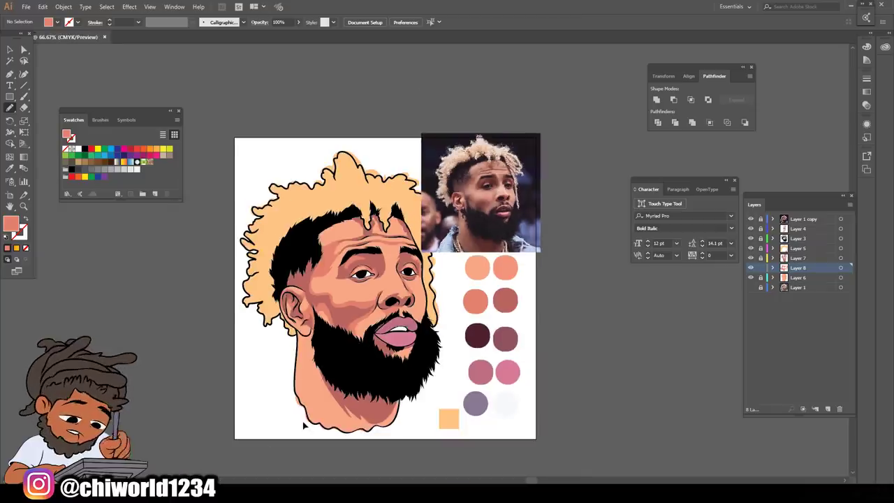
key("ctrl+equal")
scroll(305, 419, "down", 1)
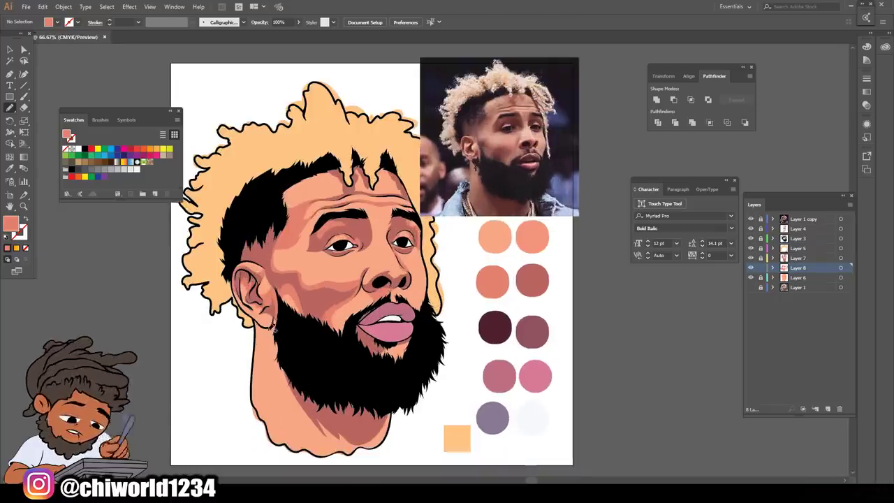
mouse_move(277, 307)
left_mouse_down()
mouse_move(279, 371)
mouse_move(295, 410)
left_mouse_up()
mouse_move(323, 441)
left_mouse_down()
mouse_move(359, 455)
mouse_move(388, 444)
mouse_move(400, 397)
mouse_move(364, 392)
mouse_move(300, 346)
left_mouse_up()
mouse_move(410, 361)
left_mouse_down()
mouse_move(386, 345)
mouse_move(377, 353)
mouse_move(417, 335)
mouse_move(412, 366)
left_mouse_up()
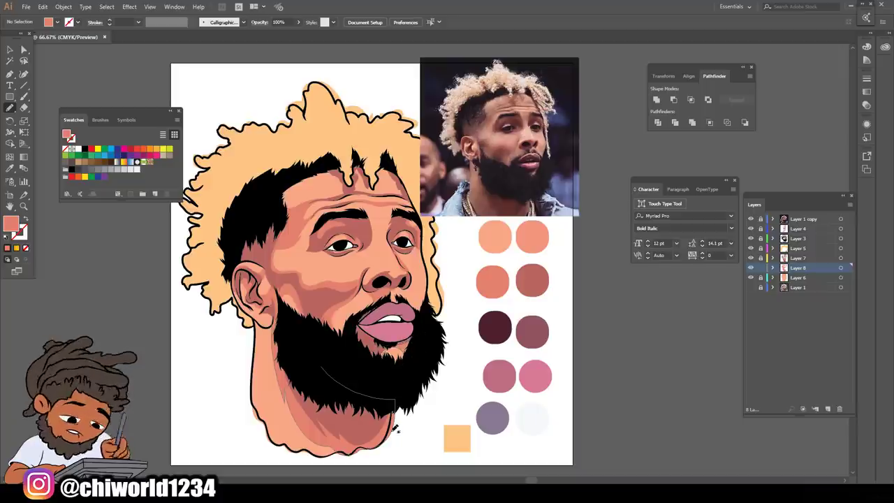
Pencil a coral shadow on the far cheek, between the nose, the face outline and the beard
scroll(410, 418, "down", 1)
scroll(413, 413, "up", 3)
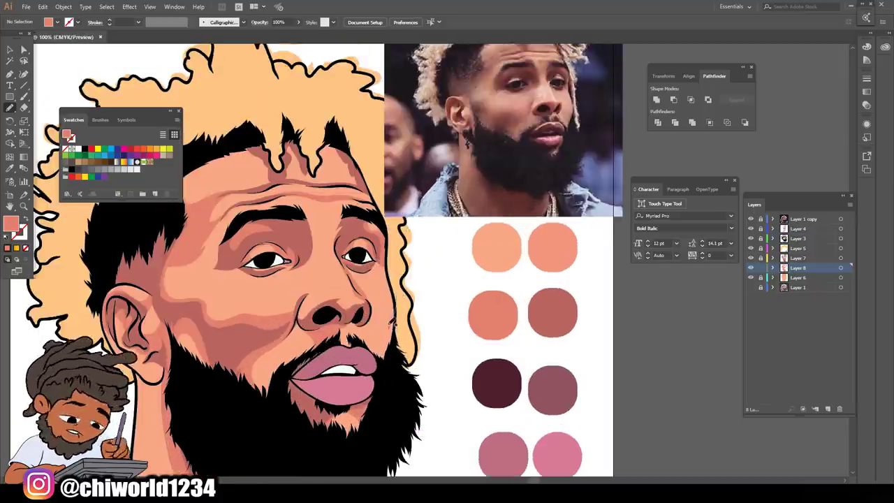
left_click_drag(375, 333, 383, 394)
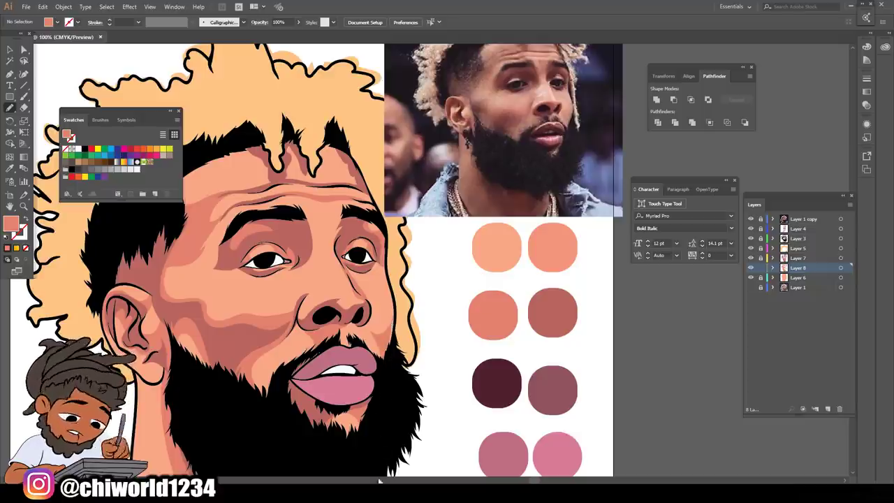
Lock Layer 8 and add a new empty layer between it and Layer 6
scroll(403, 452, "down", 3)
scroll(404, 452, "up", 1)
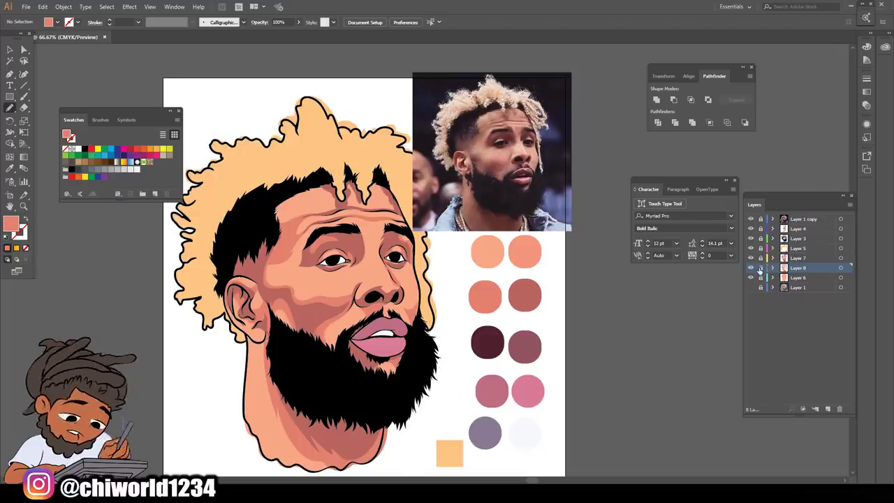
left_click(826, 409)
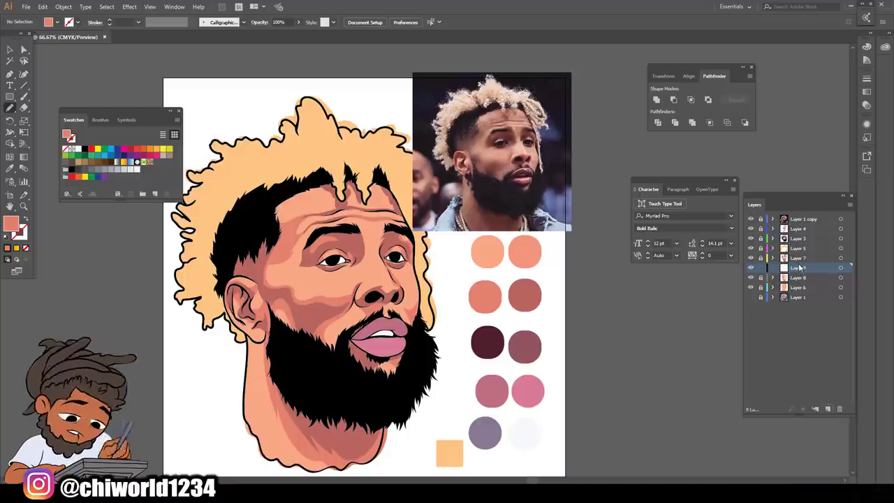
left_click_drag(799, 270, 793, 283)
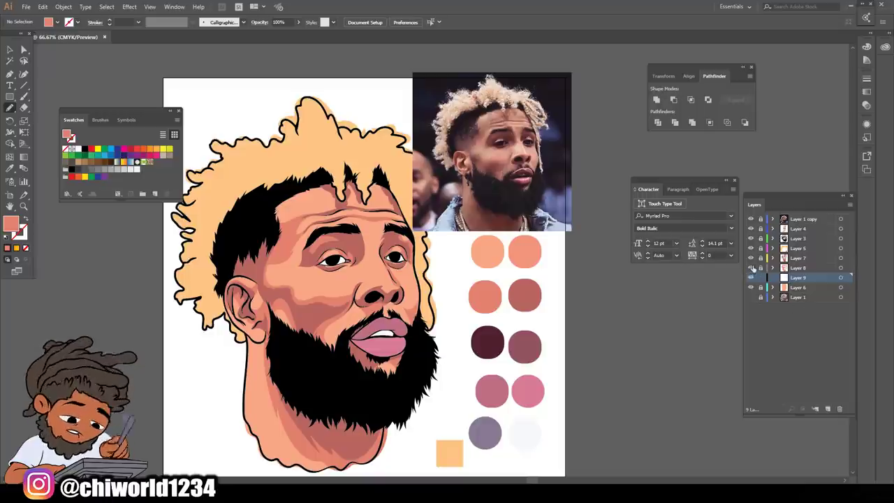
Sample the lighter salmon circle above the brownish-red one in the palette as the fill color
left_click(10, 168)
left_click(522, 249)
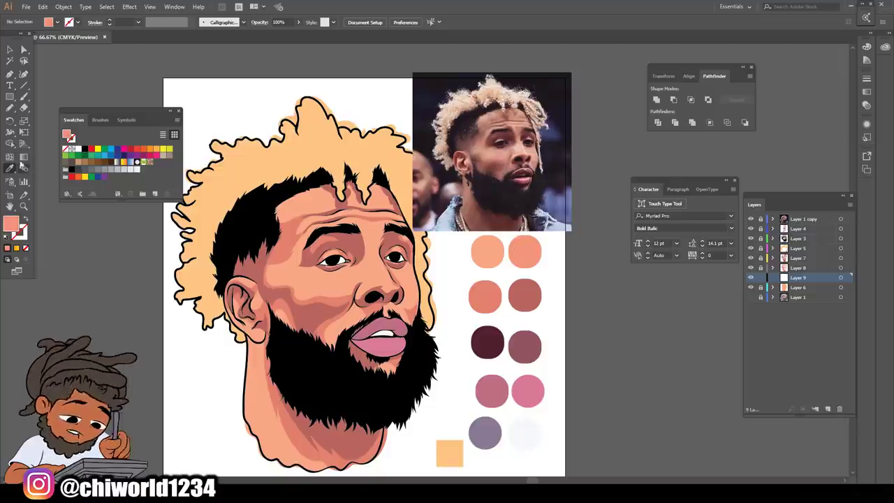
Pencil a salmon shadow between the eyebrows and around the nose bridge, following the tones of the reference photo
left_click(9, 108)
scroll(447, 263, "up", 4)
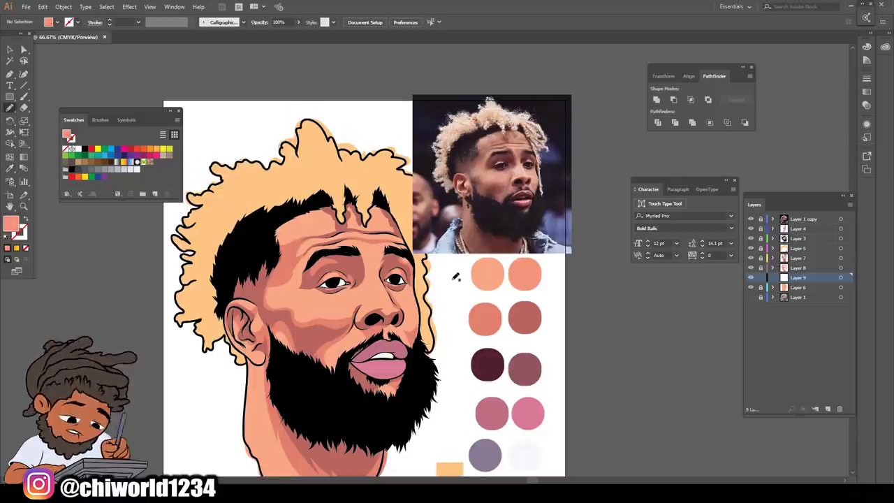
key("ctrl+plus")
key("ctrl+plus")
scroll(457, 272, "up", 3)
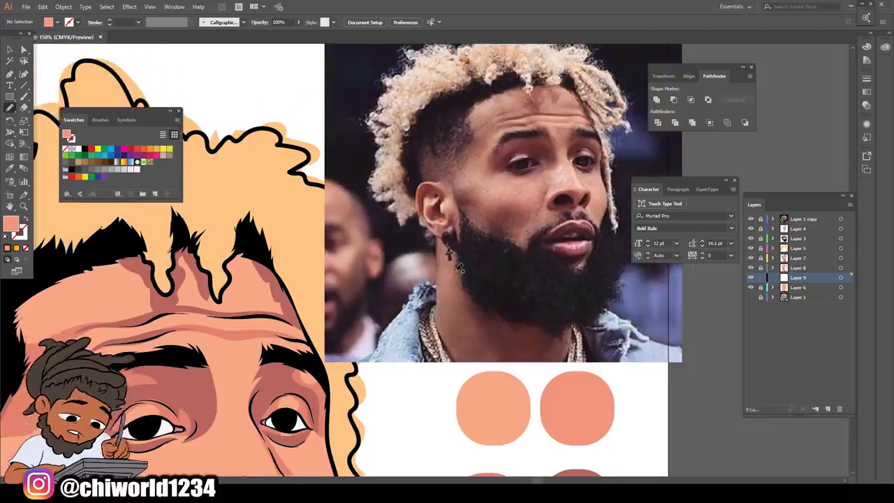
key("ctrl+plus")
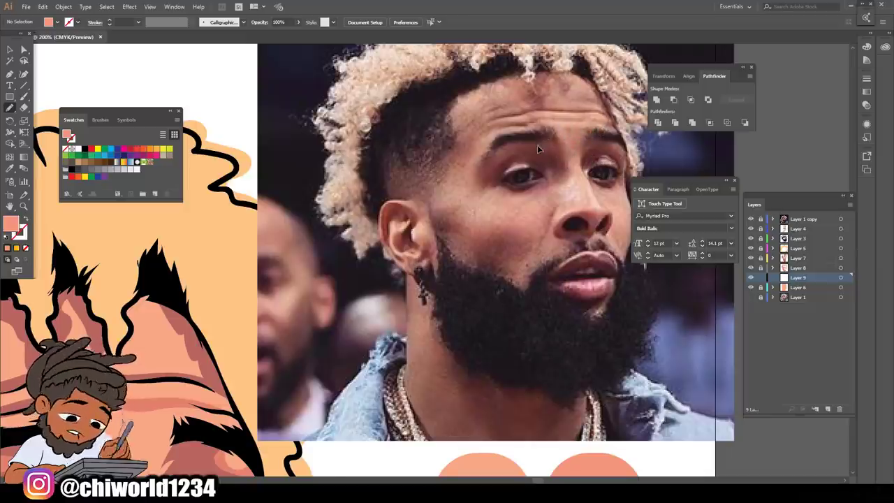
key("ctrl+minus")
key("ctrl+minus")
left_click_drag(455, 118, 488, 118)
scroll(399, 330, "down", 2)
key("ctrl+plus")
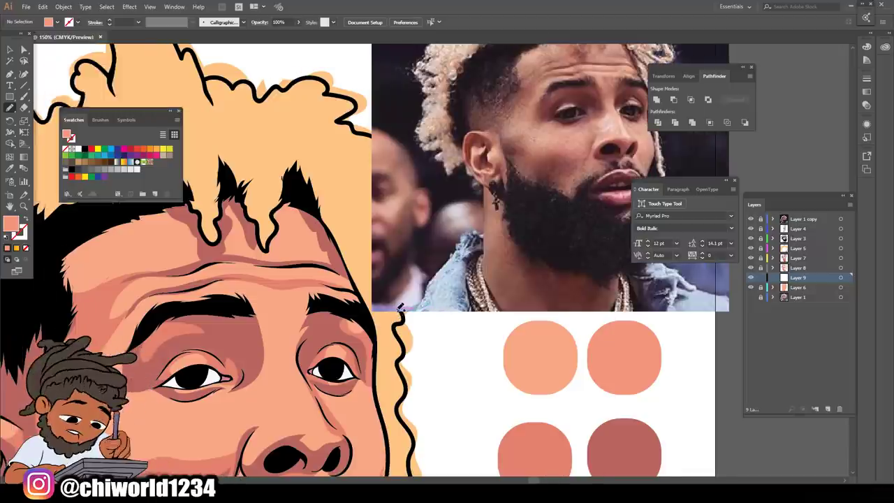
mouse_move(281, 346)
left_mouse_down()
mouse_move(256, 369)
mouse_move(237, 297)
mouse_move(285, 330)
mouse_move(299, 307)
mouse_move(272, 303)
mouse_move(329, 297)
mouse_move(307, 353)
mouse_move(286, 370)
left_mouse_up()
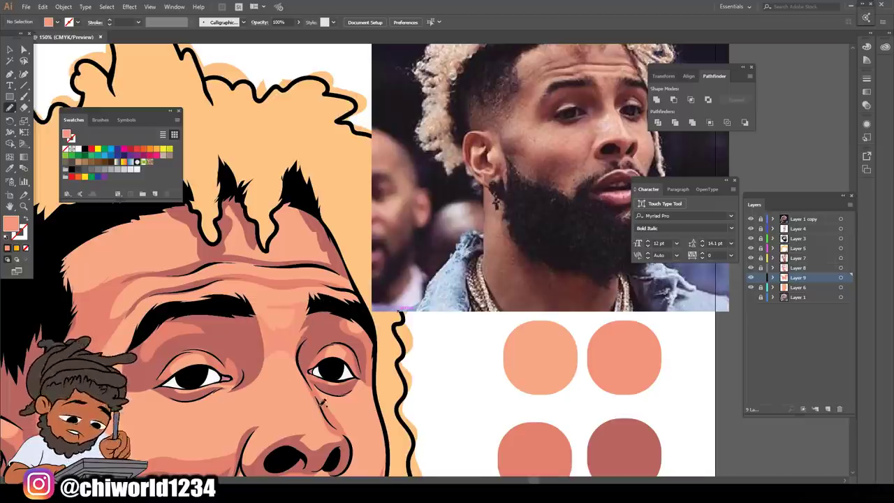
Pencil a salmon shadow along the near side of the nose and onto the adjoining cheek, closing the shape inside the cheek shadow
key("ctrl+minus")
key("ctrl+minus")
scroll(335, 409, "down", 1)
key("ctrl+plus")
key("ctrl+plus")
scroll(331, 407, "left", 1)
key("ctrl+plus")
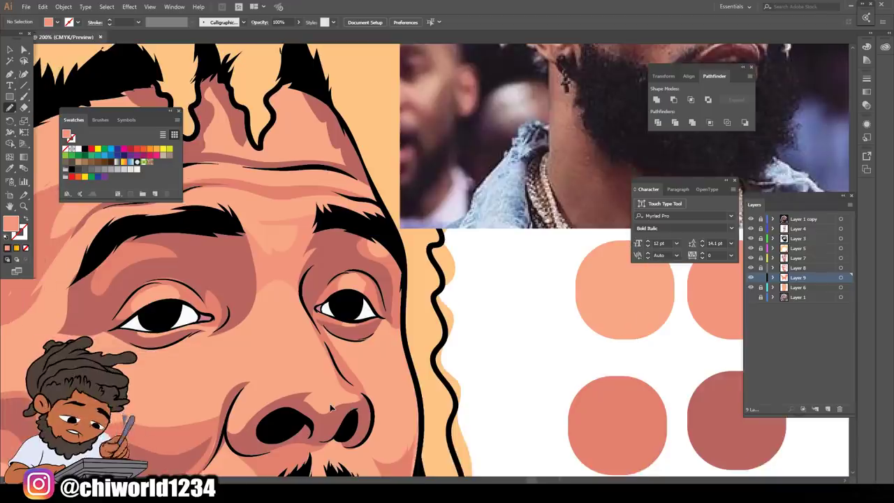
scroll(333, 407, "up", 5)
scroll(343, 399, "right", 1)
scroll(344, 398, "right", 2)
scroll(345, 391, "down", 1)
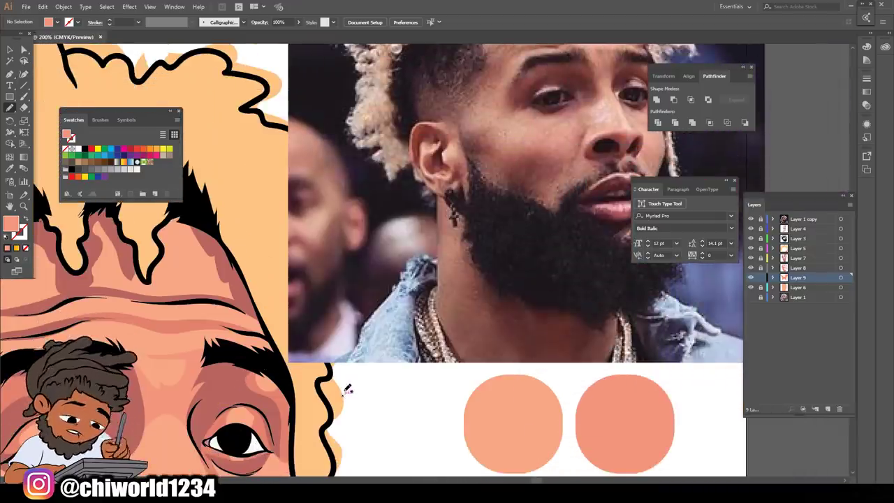
scroll(348, 388, "down", 2)
scroll(347, 388, "up", 2)
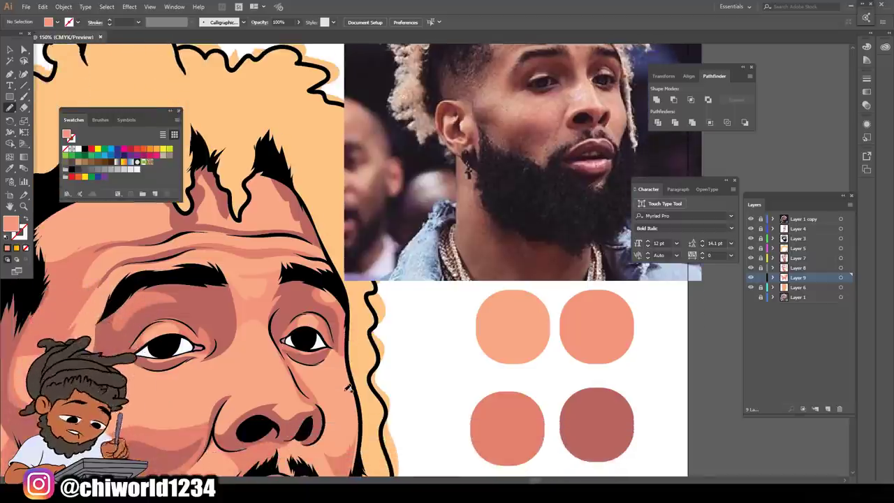
mouse_move(170, 428)
left_mouse_down()
mouse_move(199, 416)
mouse_move(208, 385)
mouse_move(194, 359)
mouse_move(239, 319)
mouse_move(236, 386)
mouse_move(291, 390)
mouse_move(251, 412)
mouse_move(224, 412)
mouse_move(196, 438)
mouse_move(167, 432)
left_mouse_up()
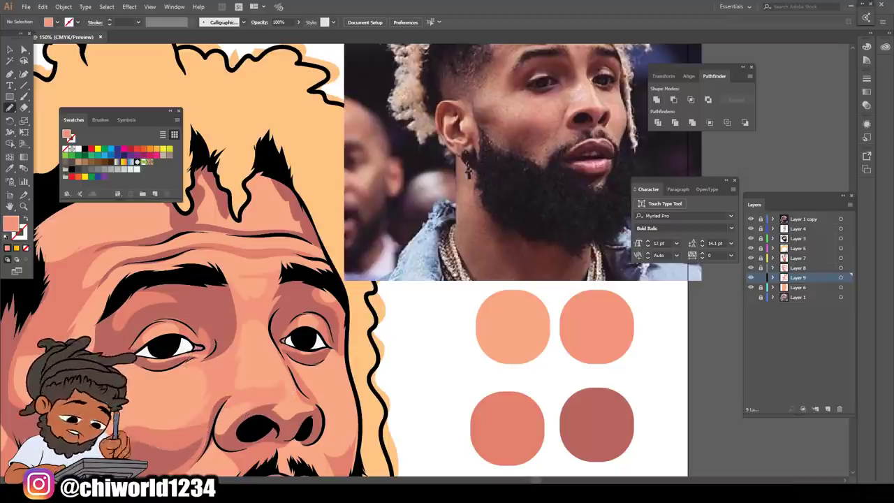
Pencil a salmon shadow on the lower near cheek, between the brownish-red cheek shadow and the beard
key("ctrl+minus")
key("ctrl+minus")
scroll(233, 455, "down", 1)
key("ctrl+plus")
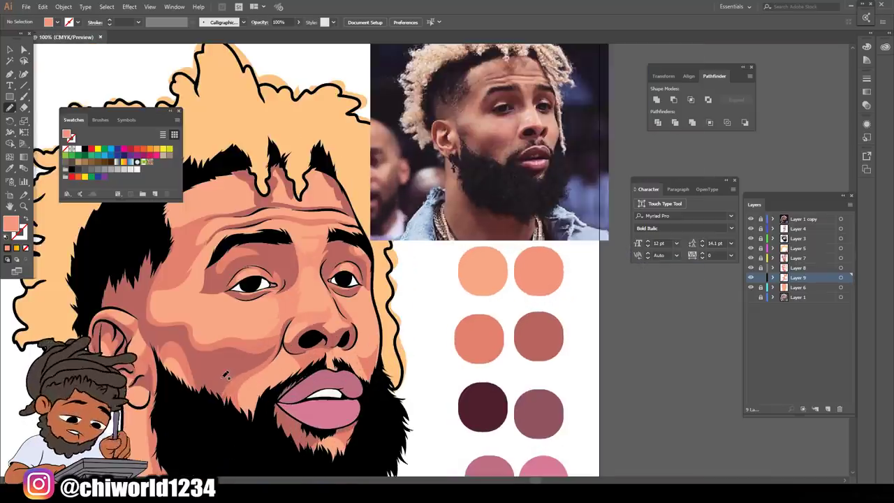
mouse_move(223, 378)
left_mouse_down()
mouse_move(231, 423)
mouse_move(249, 434)
mouse_move(311, 361)
mouse_move(282, 328)
mouse_move(216, 390)
left_mouse_up()
key("ctrl+z")
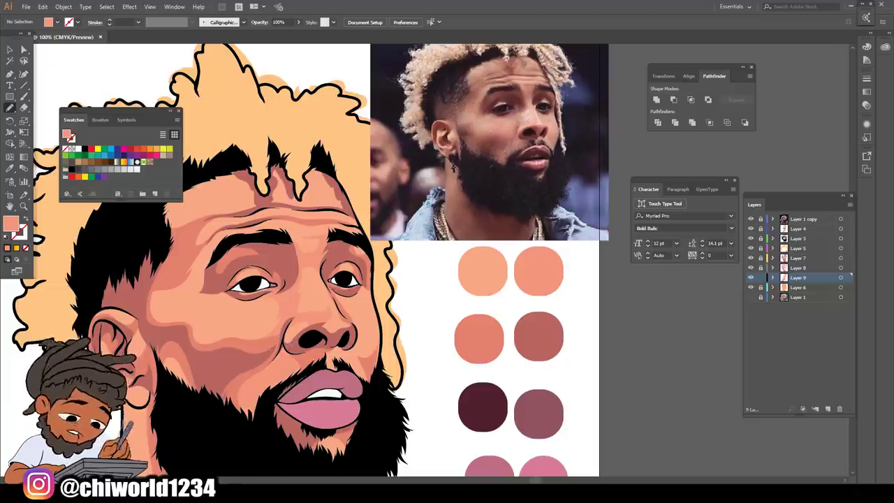
Pencil a salmon shadow on the far cheek beside the nostril, closing the shape down inside the beard
key("ctrl+minus")
key("ctrl+minus")
key("ctrl+equal")
key("ctrl+equal")
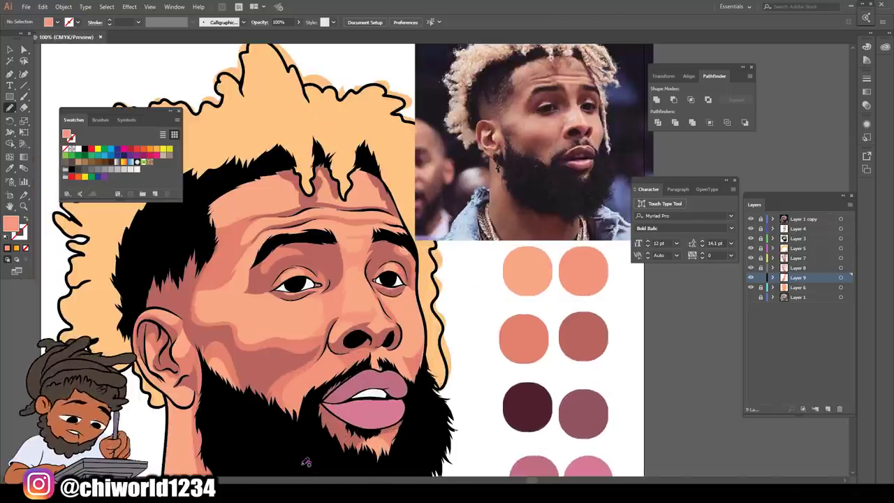
scroll(306, 463, "down", 1)
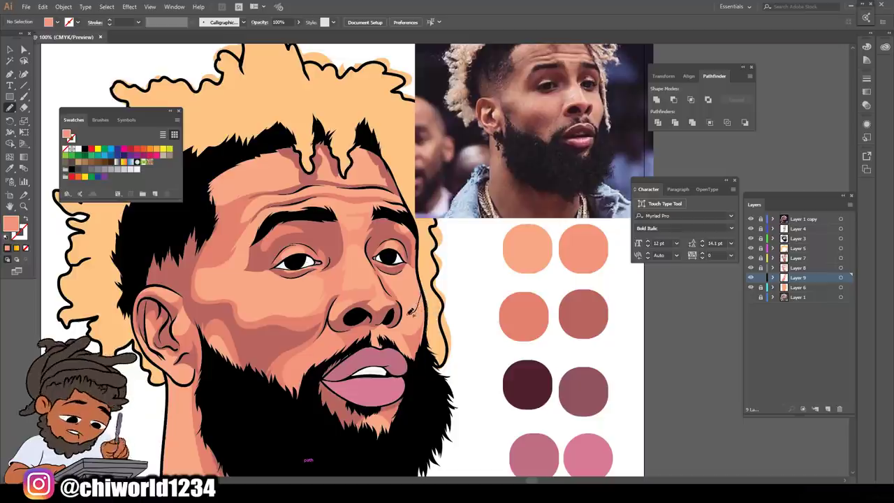
mouse_move(400, 311)
left_mouse_down()
mouse_move(394, 322)
mouse_move(415, 361)
mouse_move(399, 447)
left_mouse_up()
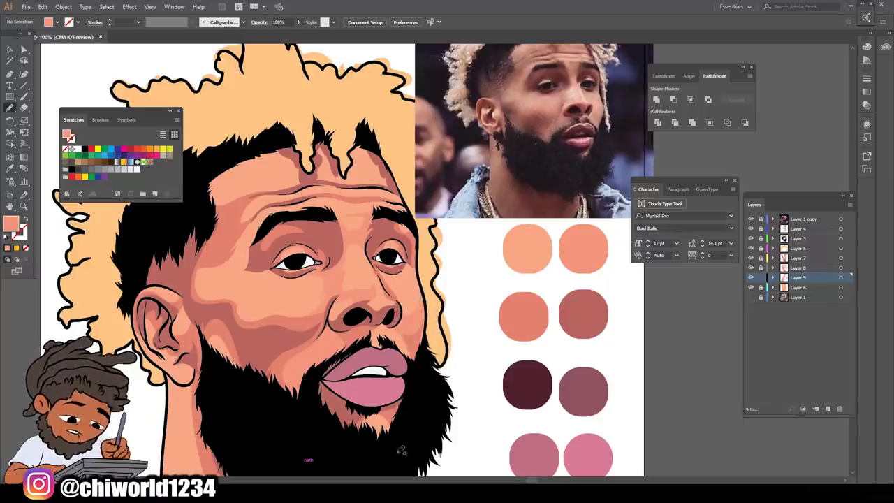
Pencil a large salmon shape from the near nostril along the cheek and temple up to the forehead, closing it back at the nose
key("ctrl+minus")
scroll(387, 475, "left", 3)
key("ctrl+equal")
scroll(388, 472, "up", 2)
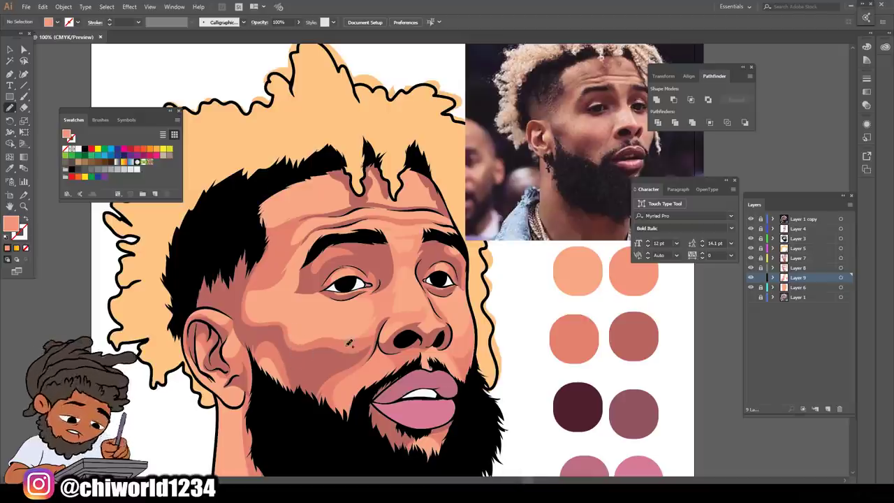
mouse_move(383, 326)
left_mouse_down()
mouse_move(292, 331)
mouse_move(290, 312)
mouse_move(257, 305)
mouse_move(258, 294)
mouse_move(299, 293)
left_mouse_up()
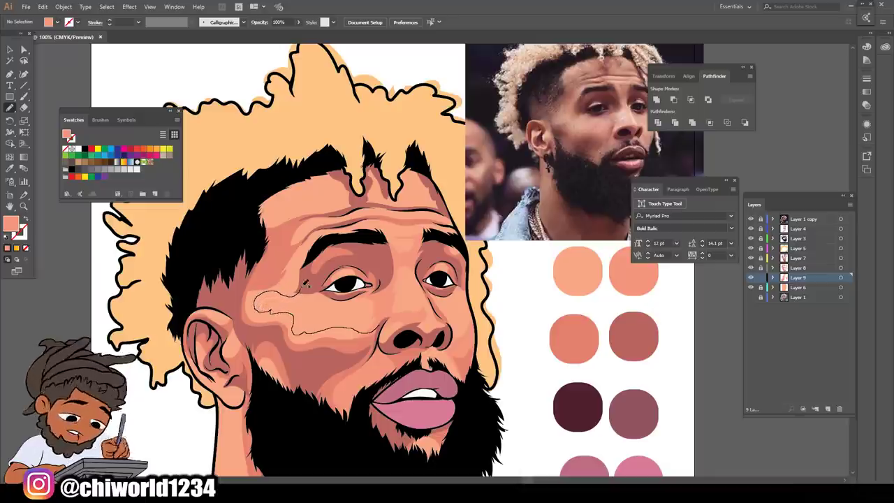
mouse_move(305, 252)
left_mouse_down()
mouse_move(342, 222)
mouse_move(324, 219)
mouse_move(337, 211)
mouse_move(357, 208)
mouse_move(297, 197)
mouse_move(301, 175)
left_mouse_up()
mouse_move(231, 292)
left_mouse_down()
mouse_move(279, 349)
mouse_move(328, 363)
mouse_move(377, 337)
left_mouse_up()
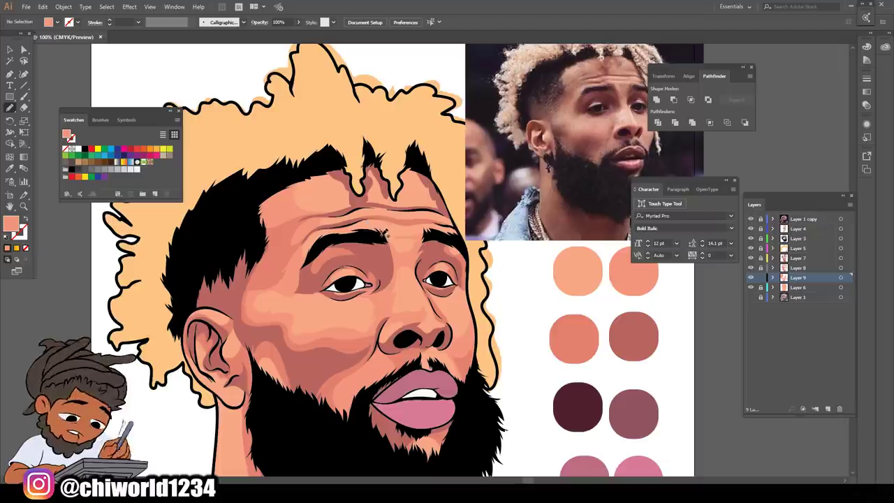
Pencil a salmon shadow on the forehead along the creases above the near eyebrow
mouse_move(335, 212)
left_mouse_down()
mouse_move(325, 173)
mouse_move(332, 166)
mouse_move(398, 157)
mouse_move(430, 171)
mouse_move(440, 188)
mouse_move(410, 183)
mouse_move(381, 195)
mouse_move(440, 207)
mouse_move(340, 208)
mouse_move(408, 202)
mouse_move(422, 206)
mouse_move(398, 218)
mouse_move(462, 237)
mouse_move(455, 204)
mouse_move(344, 204)
left_mouse_up()
key("ctrl+minus")
key("ctrl+minus")
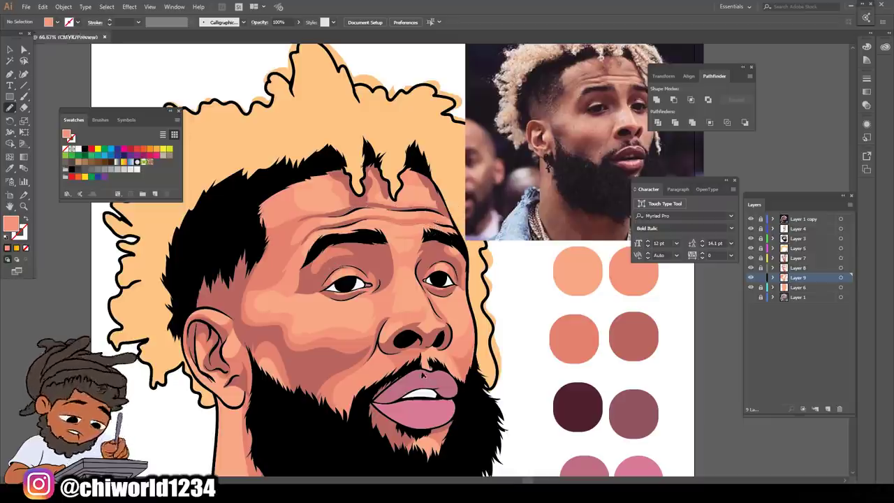
Pencil salmon shadows down the neck beside the beard and on the ear
scroll(430, 352, "down", 2)
key("ctrl+plus")
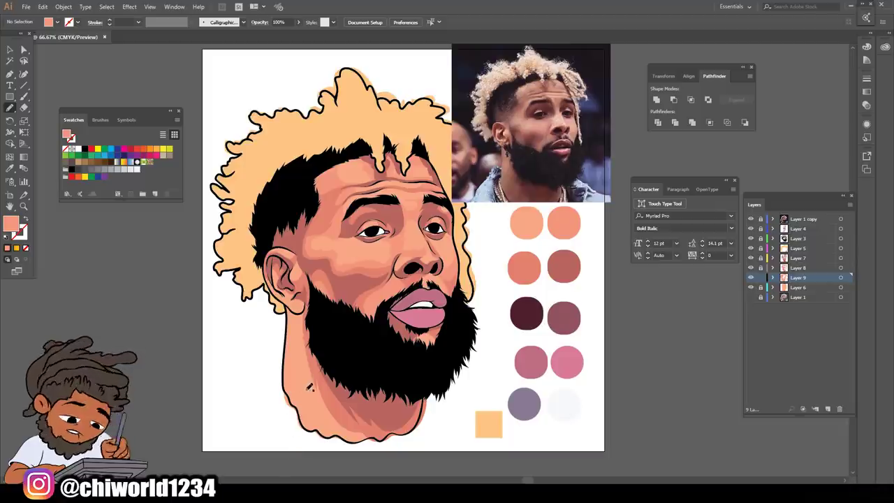
mouse_move(312, 347)
left_mouse_down()
mouse_move(298, 321)
mouse_move(285, 360)
mouse_move(289, 284)
left_mouse_up()
key("ctrl+z")
key("ctrl+z")
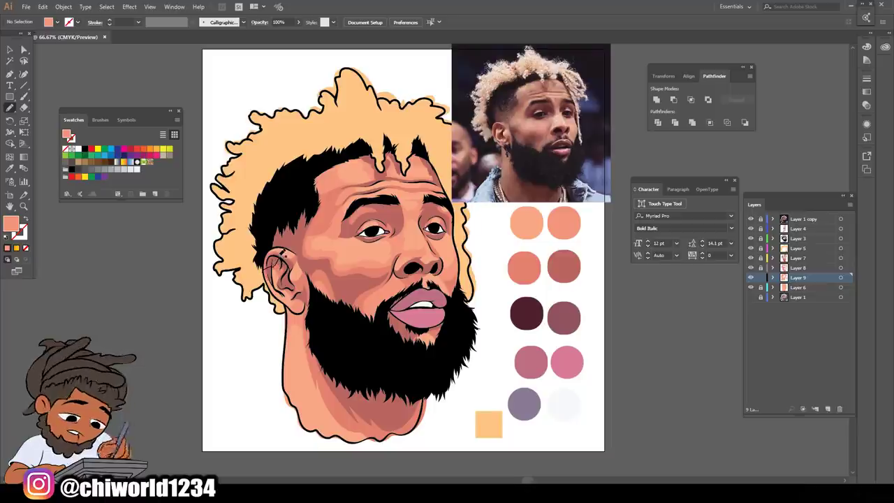
key("ctrl+z")
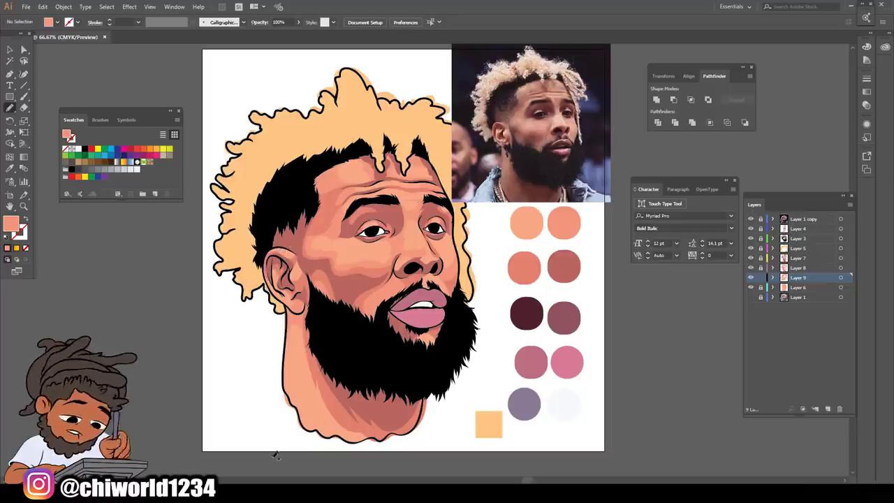
Lock Layer 9 and add a new empty layer between Layer 5 and Layer 7
key("ctrl+minus")
key("ctrl+plus")
key("ctrl+plus")
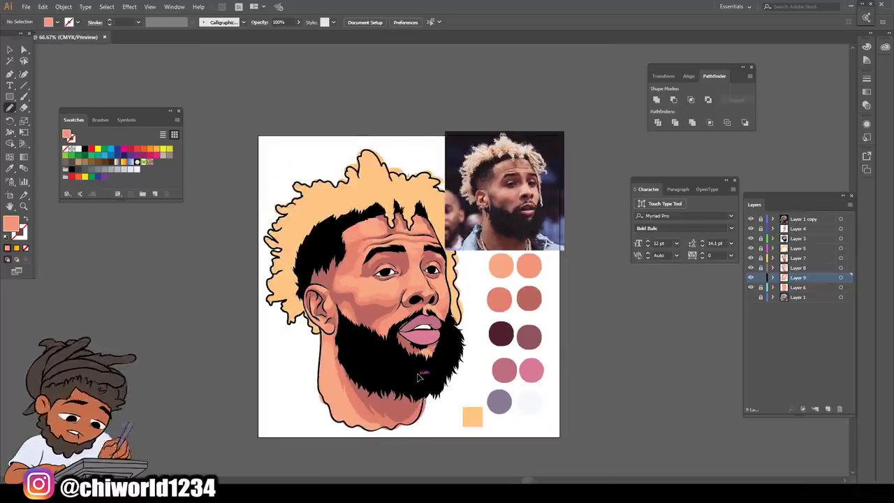
key("ctrl+minus")
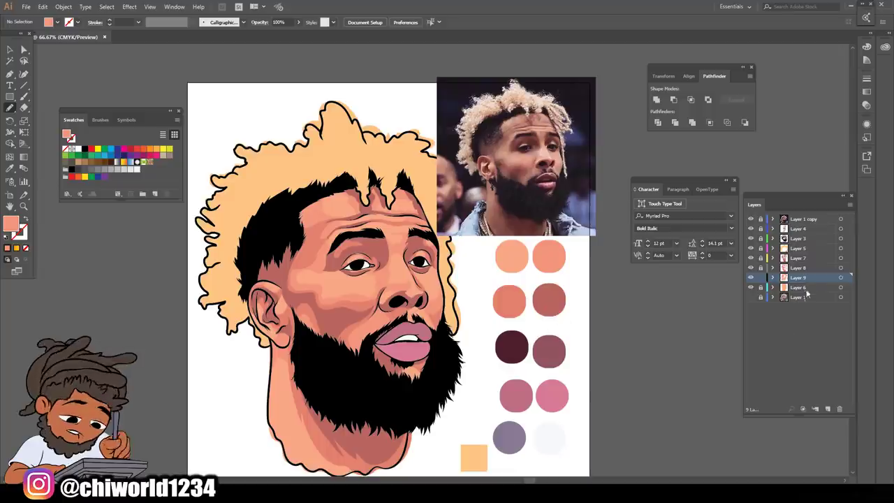
left_click(829, 408)
left_click_drag(798, 278, 794, 258)
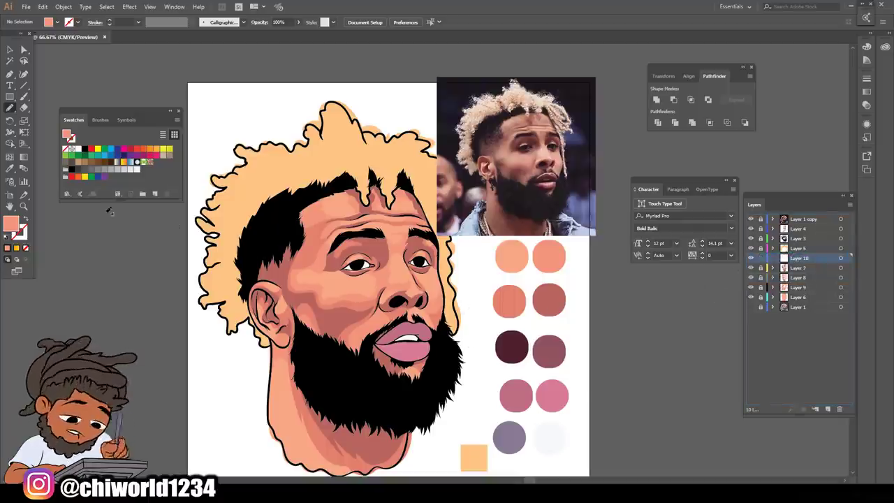
Sample the dark maroon palette circle as the fill color and return to the Pencil tool
left_click(10, 168)
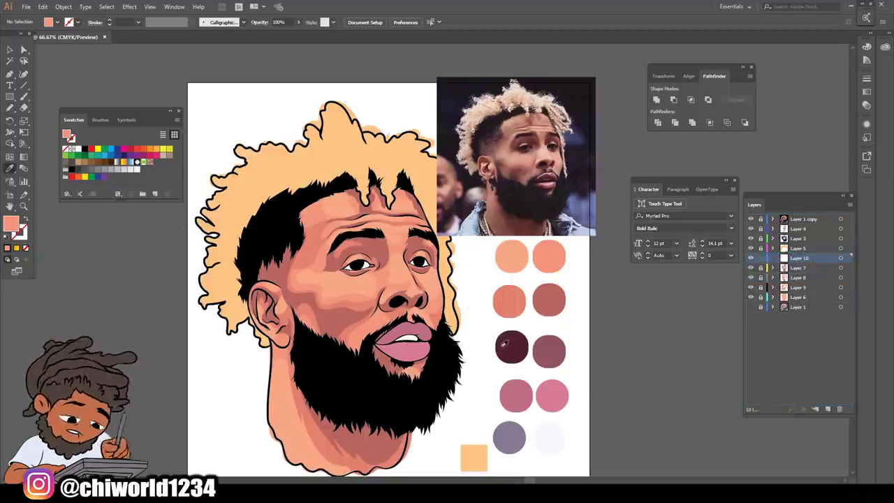
left_click(501, 345)
left_click(10, 107)
Pencil a dark maroon shadow on the skin below the near corner of the lips, inside the beard opening
scroll(509, 302, "up", 2)
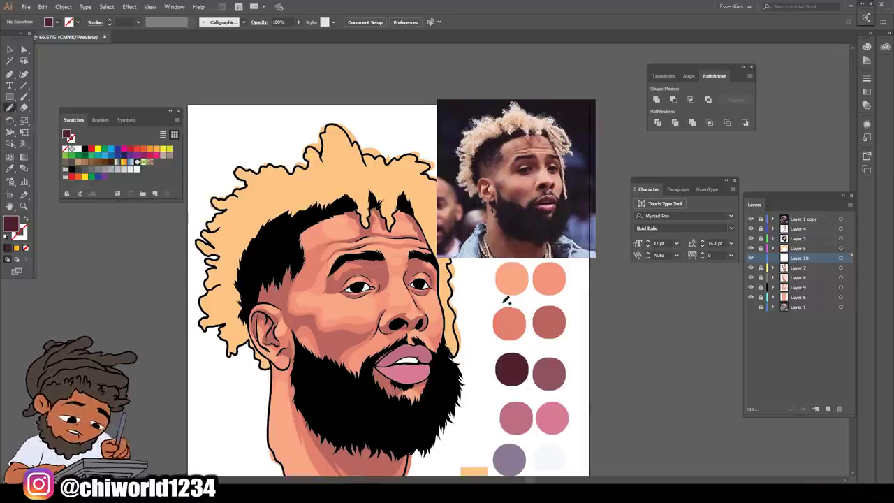
key("ctrl+=")
key("ctrl+=")
scroll(501, 305, "right", 2)
scroll(501, 301, "down", 5)
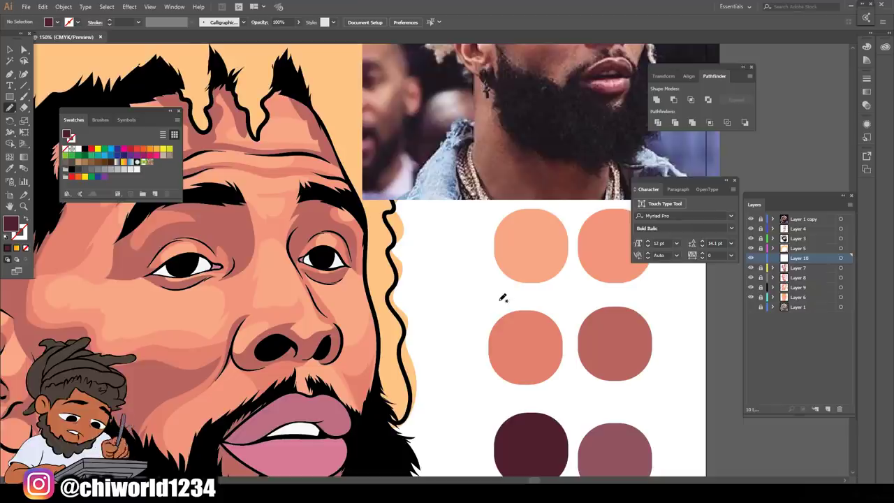
key("ctrl+=")
key("ctrl+plus")
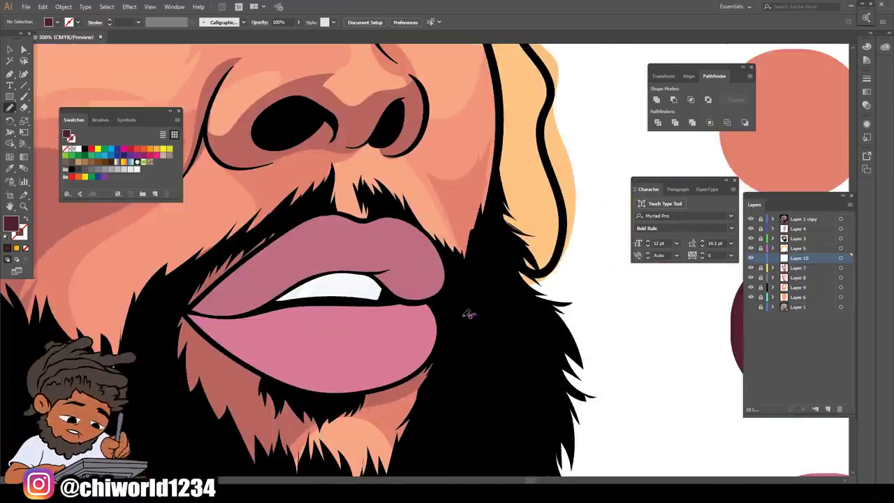
mouse_move(178, 376)
left_mouse_down()
mouse_move(232, 448)
mouse_move(347, 394)
mouse_move(439, 369)
mouse_move(448, 341)
mouse_move(291, 343)
mouse_move(251, 317)
mouse_move(173, 307)
left_mouse_up()
Pencil a dark maroon shadow in the far eye socket, between the eyebrow, the nose-side contour and the upper eyelid
key("ctrl+minus")
key("ctrl+minus")
key("ctrl+minus")
key("ctrl+minus")
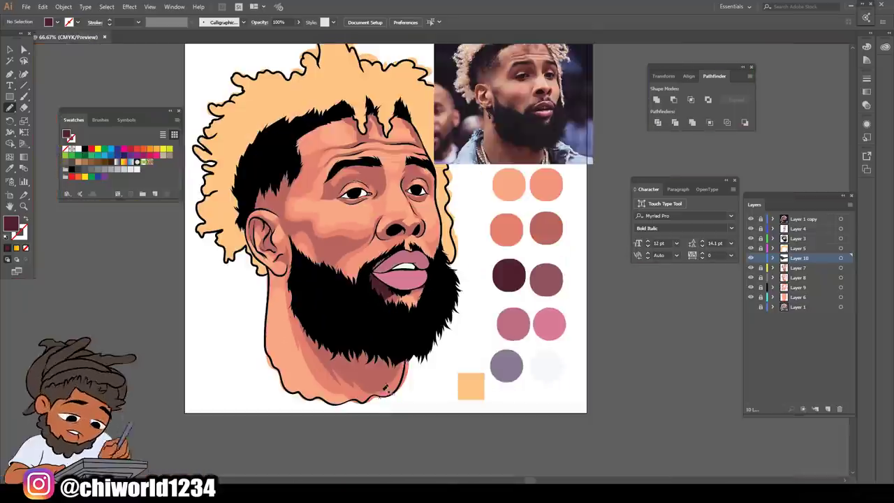
scroll(481, 326, "up", 2)
scroll(478, 315, "right", 1)
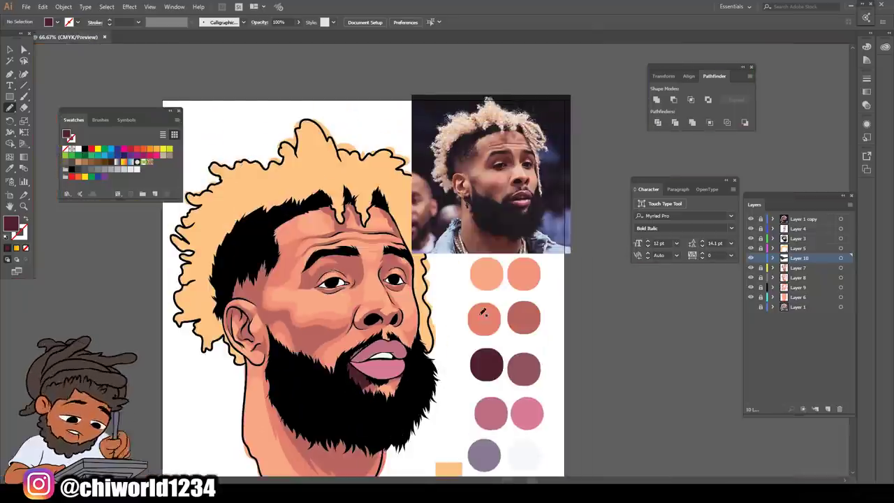
key("ctrl+plus")
scroll(480, 312, "up", 2)
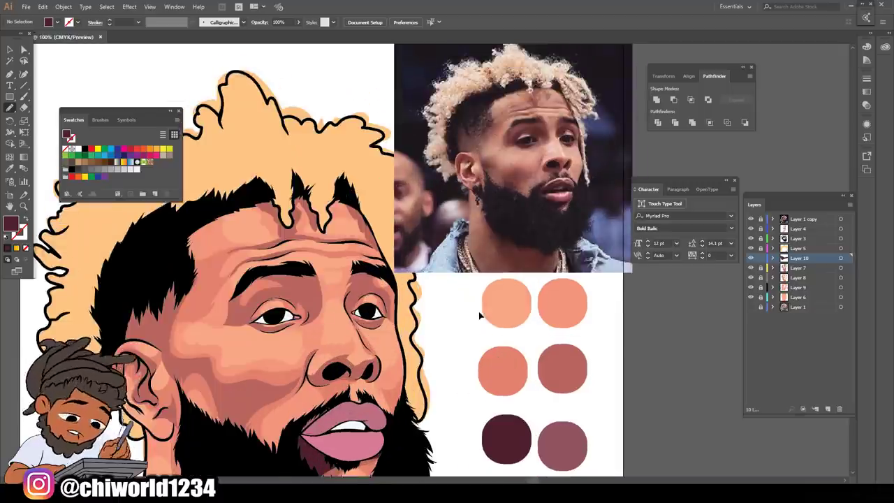
key("ctrl+plus")
scroll(480, 312, "up", 2)
key("ctrl+plus")
scroll(479, 313, "up", 3)
scroll(489, 303, "right", 5)
key("ctrl+minus")
key("ctrl+minus")
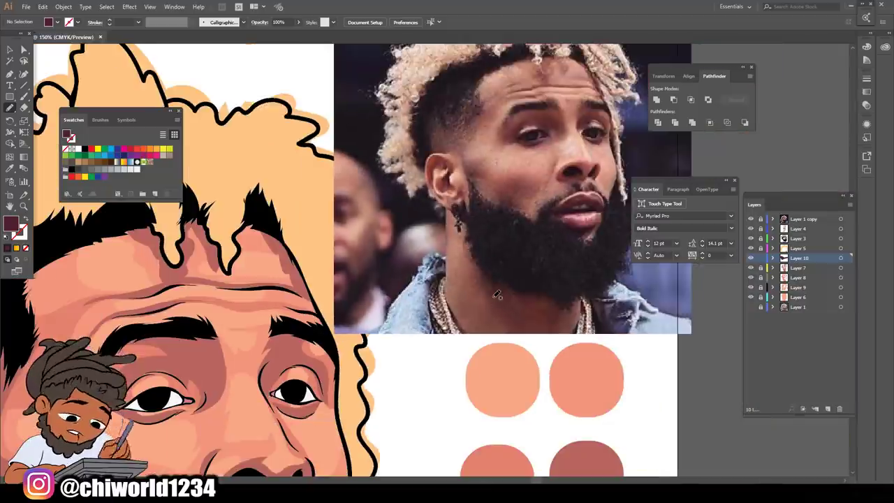
scroll(492, 295, "down", 4)
scroll(486, 300, "left", 4)
key("ctrl+plus")
key("ctrl+plus")
key("ctrl+plus")
key("ctrl+plus")
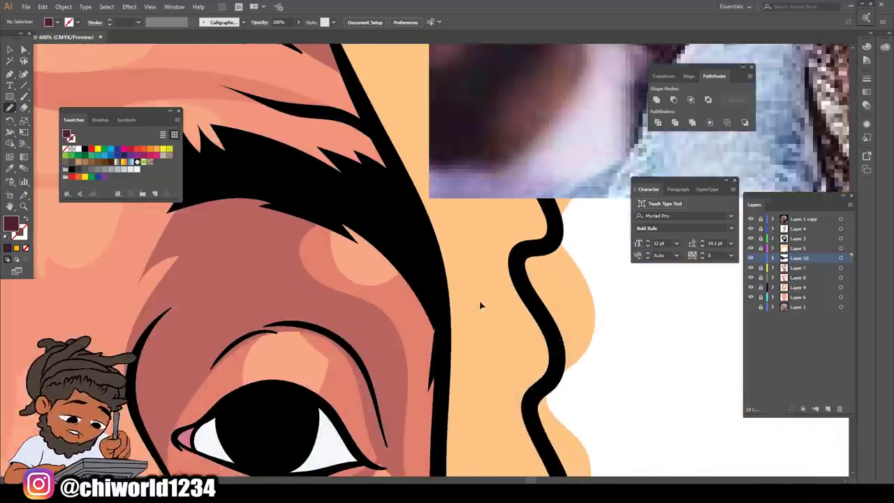
mouse_move(203, 455)
left_mouse_down()
mouse_move(209, 433)
mouse_move(267, 412)
left_mouse_up()
mouse_move(292, 338)
left_mouse_down()
mouse_move(340, 321)
mouse_move(364, 324)
left_mouse_up()
mouse_move(374, 188)
left_mouse_down()
mouse_move(335, 188)
mouse_move(305, 202)
left_mouse_up()
mouse_move(177, 363)
left_mouse_down()
mouse_move(182, 430)
mouse_move(207, 464)
left_mouse_up()
key("ctrl+minus")
key("ctrl+minus")
key("ctrl+minus")
key("ctrl+minus")
key("ctrl+minus")
key("ctrl+minus")
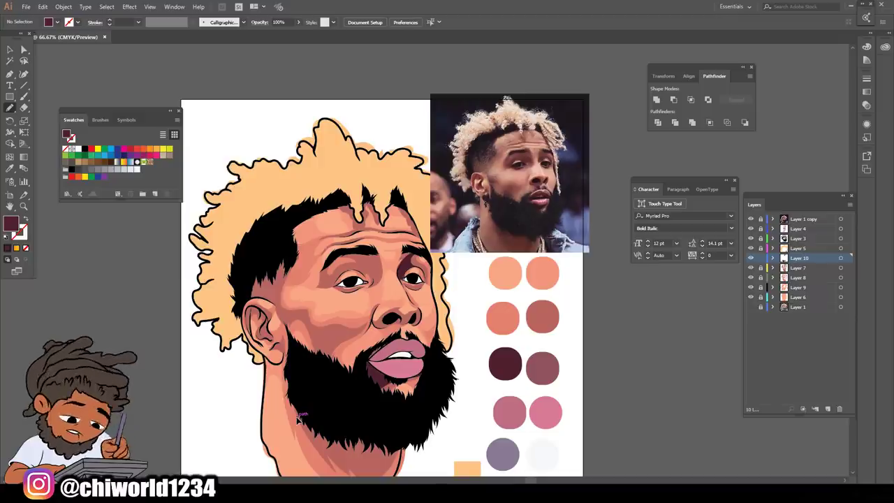
key("ctrl+plus")
key("ctrl+plus")
key("ctrl+plus")
key("ctrl+plus")
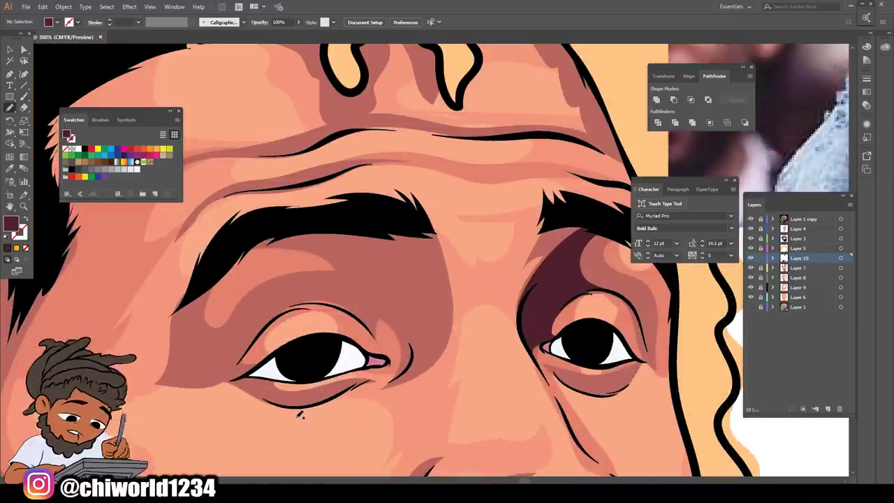
Pencil a dark maroon shadow in the near eye socket, from under the eyebrow down along the nose bridge to the inner eye corner
mouse_move(372, 329)
left_mouse_down()
mouse_move(346, 308)
mouse_move(297, 304)
left_mouse_up()
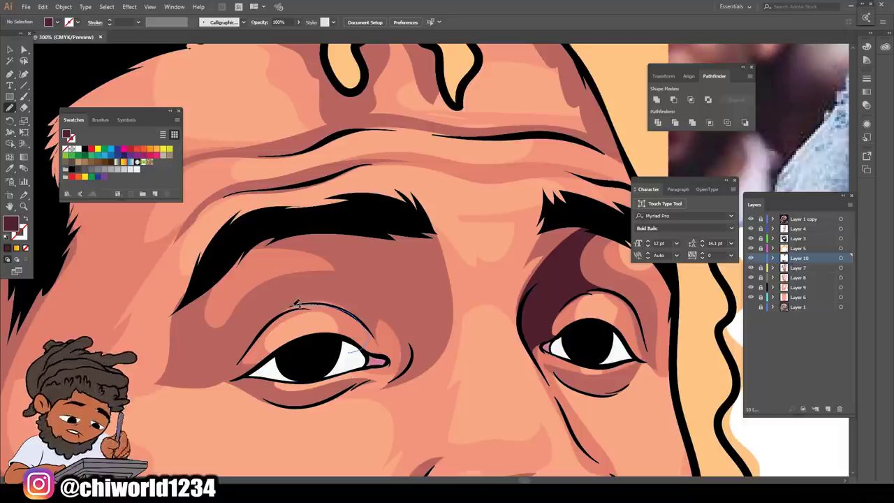
mouse_move(253, 229)
left_mouse_down()
mouse_move(312, 217)
mouse_move(432, 236)
left_mouse_up()
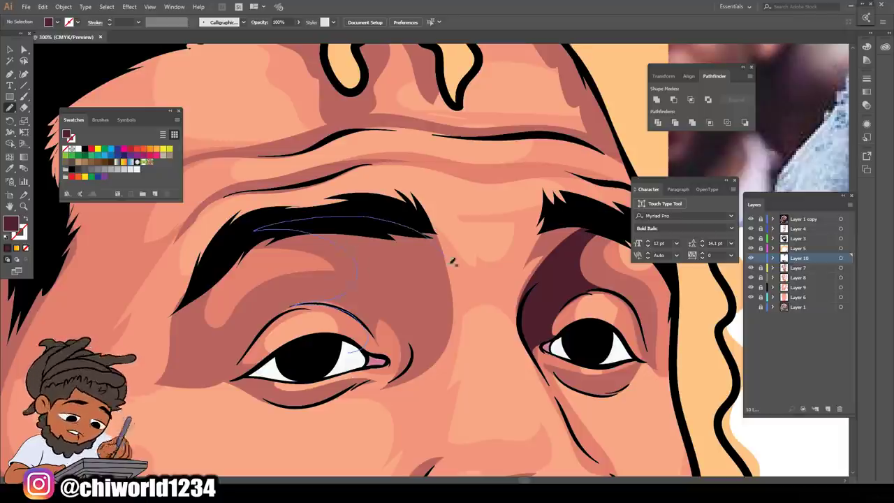
mouse_move(381, 386)
left_mouse_down()
mouse_move(400, 344)
mouse_move(324, 372)
left_mouse_up()
Pencil dark maroon shadows around the near eye, along the outer upper-lid crease and in the bag under the lower lid
key("ctrl+minus")
key("ctrl+minus")
key("ctrl+minus")
key("ctrl+minus")
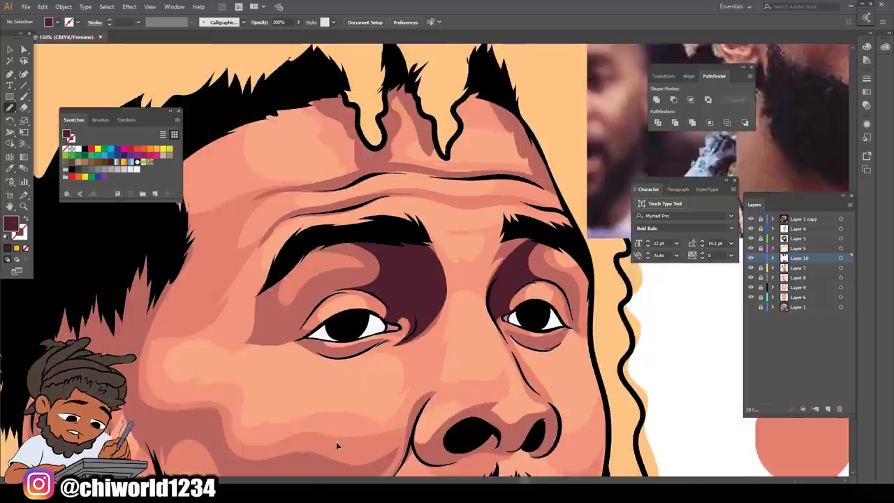
left_click_drag(451, 432, 417, 432)
scroll(513, 411, "up", 2)
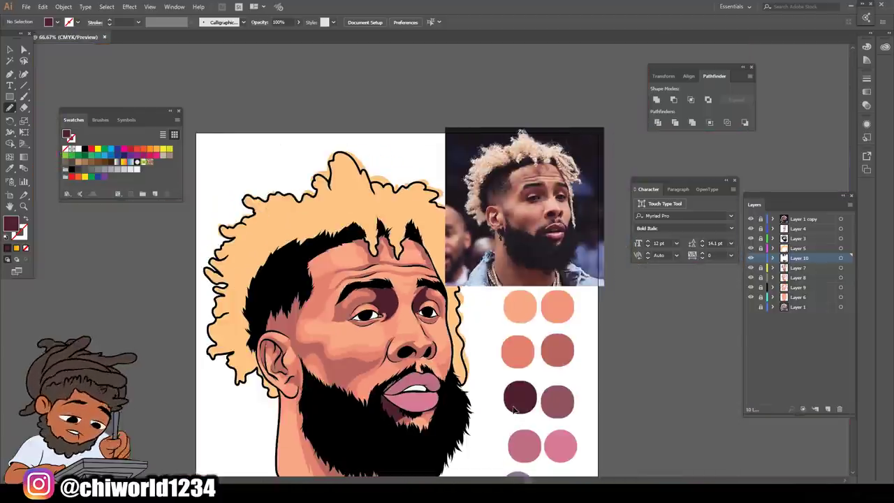
key("ctrl+plus")
scroll(517, 396, "down", 2)
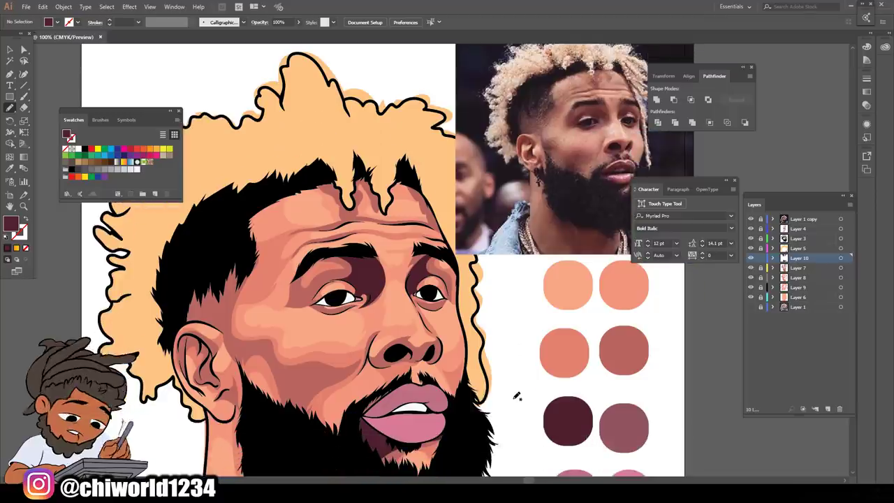
scroll(516, 397, "left", 3)
key("ctrl+plus")
key("ctrl+plus")
key("ctrl+plus")
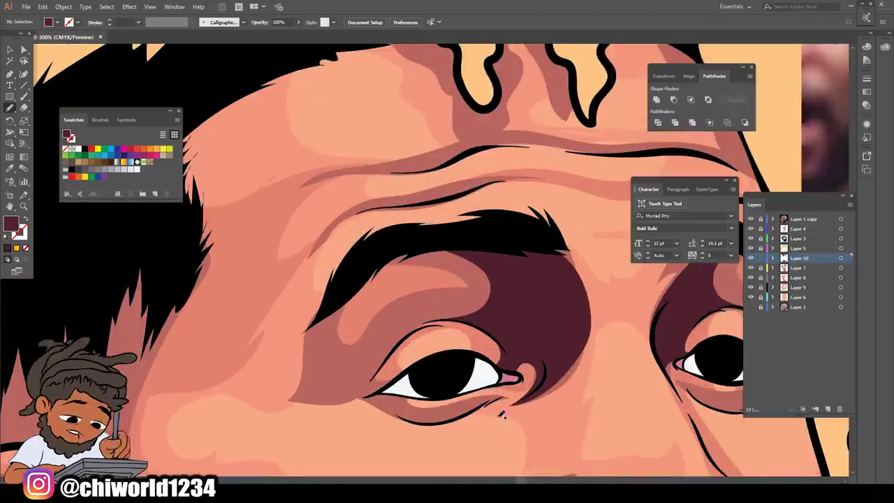
scroll(500, 415, "down", 2)
mouse_move(403, 332)
left_mouse_down()
mouse_move(424, 284)
mouse_move(487, 274)
mouse_move(402, 280)
left_mouse_up()
mouse_move(335, 351)
left_mouse_down()
mouse_move(400, 372)
mouse_move(461, 377)
mouse_move(497, 352)
left_mouse_up()
mouse_move(428, 368)
left_mouse_down()
mouse_move(396, 348)
mouse_move(423, 329)
left_mouse_up()
Pencil a dark maroon shadow along the lower edge of the bag under the far eye
key("ctrl+minus")
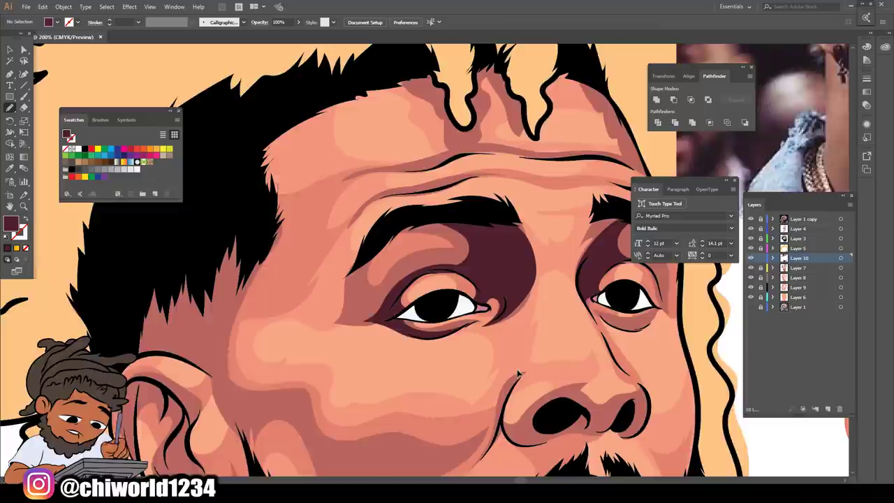
key("ctrl+minus")
key("ctrl+minus")
key("ctrl+minus")
key("ctrl+plus")
key("ctrl+plus")
key("ctrl+plus")
key("ctrl+plus")
key("ctrl+plus")
key("ctrl+plus")
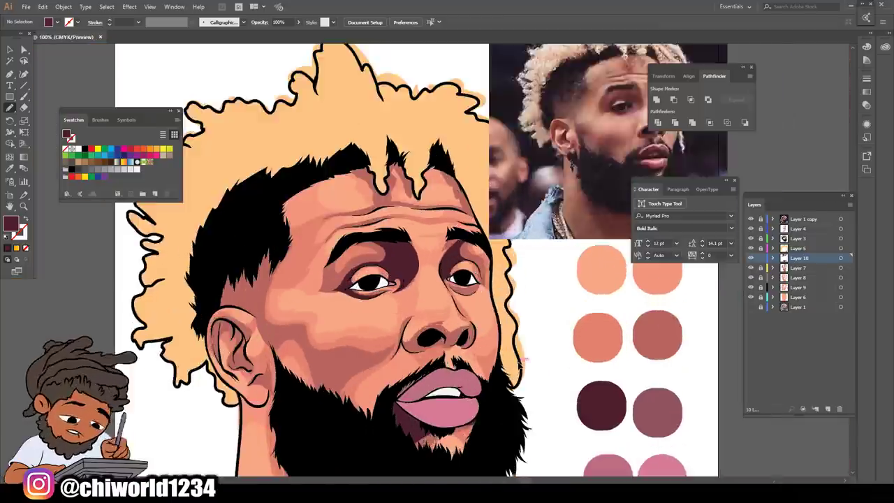
scroll(541, 341, "down", 2)
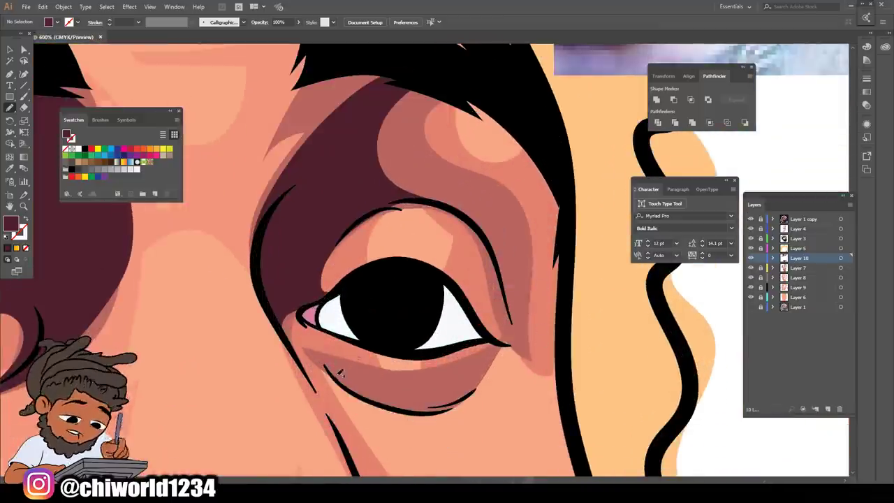
mouse_move(324, 354)
left_mouse_down()
mouse_move(376, 401)
mouse_move(431, 409)
mouse_move(478, 384)
left_mouse_up()
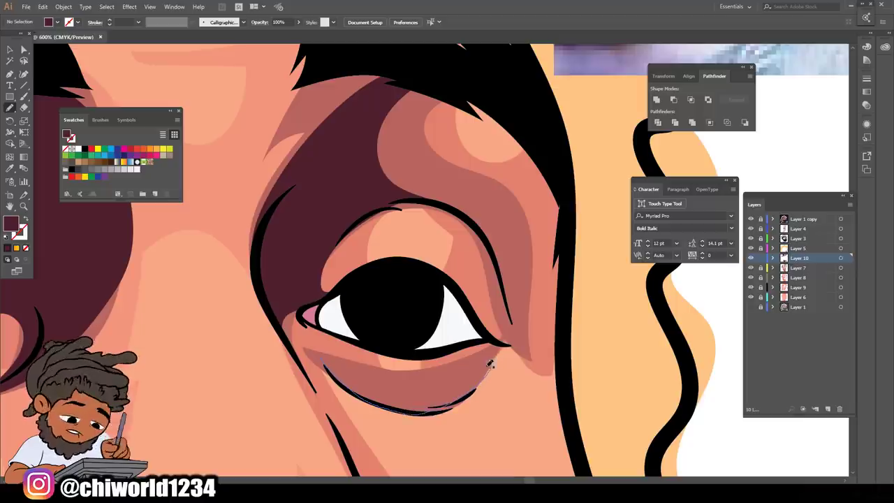
left_click_drag(310, 342, 312, 344)
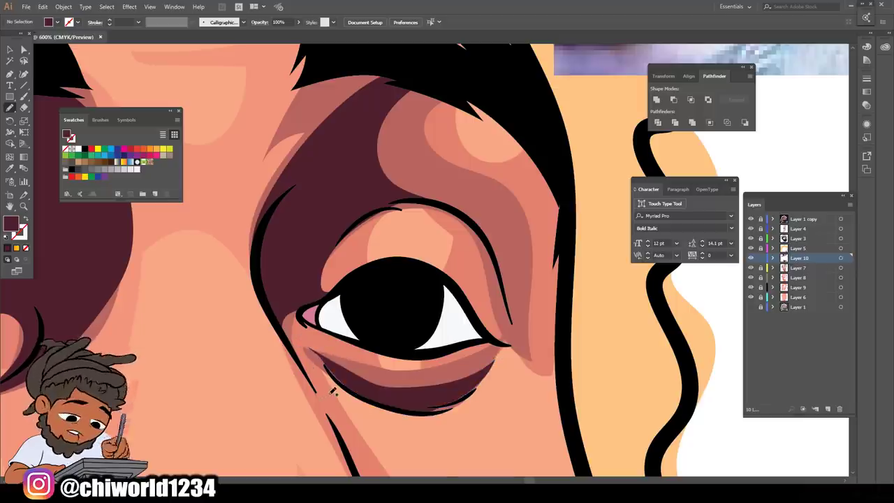
Pencil a jagged dark maroon shadow on the neck following the underside of the beard
key("ctrl+minus")
key("ctrl+minus")
key("ctrl+minus")
key("ctrl+minus")
key("ctrl+minus")
key("ctrl+minus")
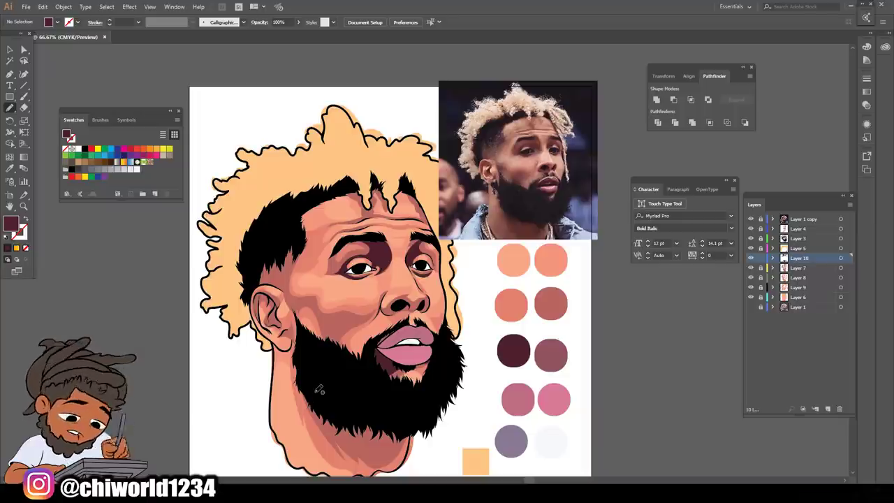
scroll(314, 395, "down", 4)
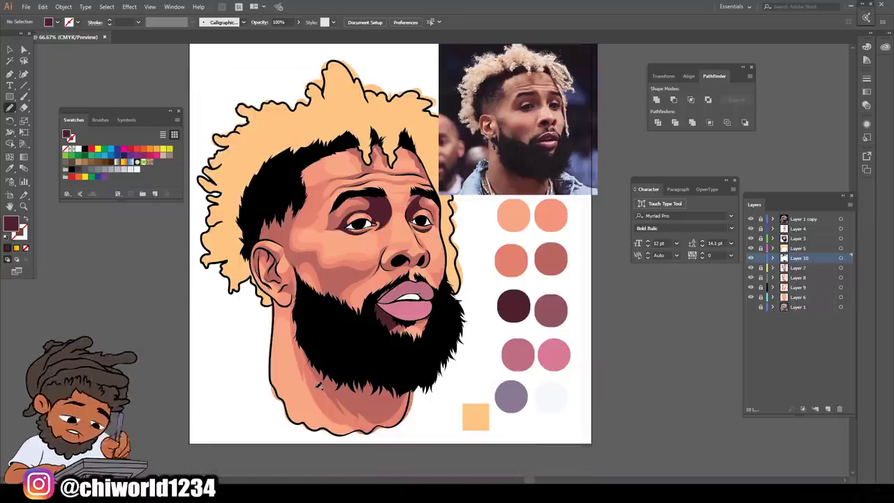
key("ctrl+plus")
key("ctrl+plus")
scroll(314, 387, "down", 1)
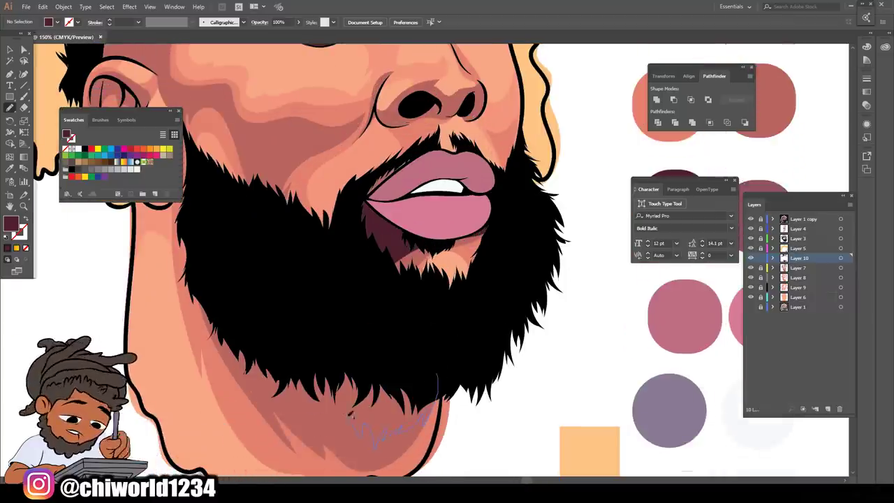
mouse_move(272, 393)
left_mouse_down()
mouse_move(247, 357)
mouse_move(243, 368)
mouse_move(224, 349)
mouse_move(201, 285)
mouse_move(206, 253)
mouse_move(339, 314)
mouse_move(460, 342)
left_mouse_up()
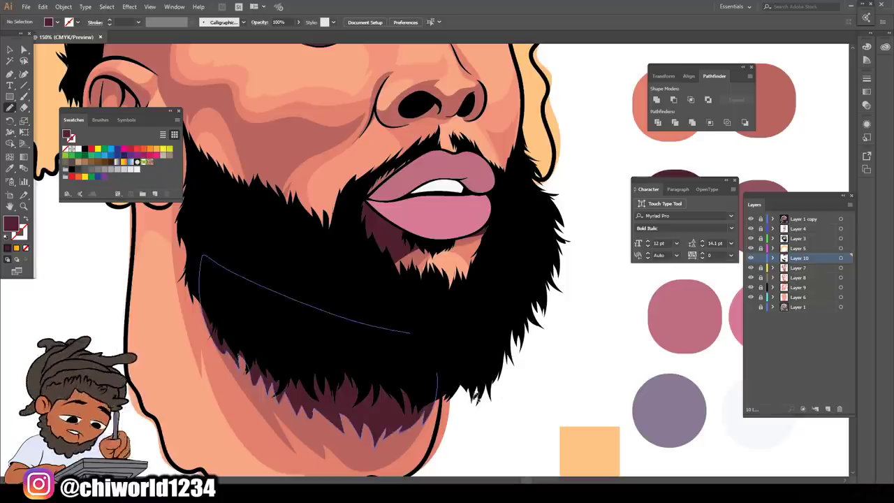
Pencil dark maroon shadows inside the ear, filling the inner hollow and the recess under the upper rim
key("ctrl+minus")
key("ctrl+minus")
key("ctrl+minus")
key("ctrl+minus")
scroll(509, 359, "up", 2)
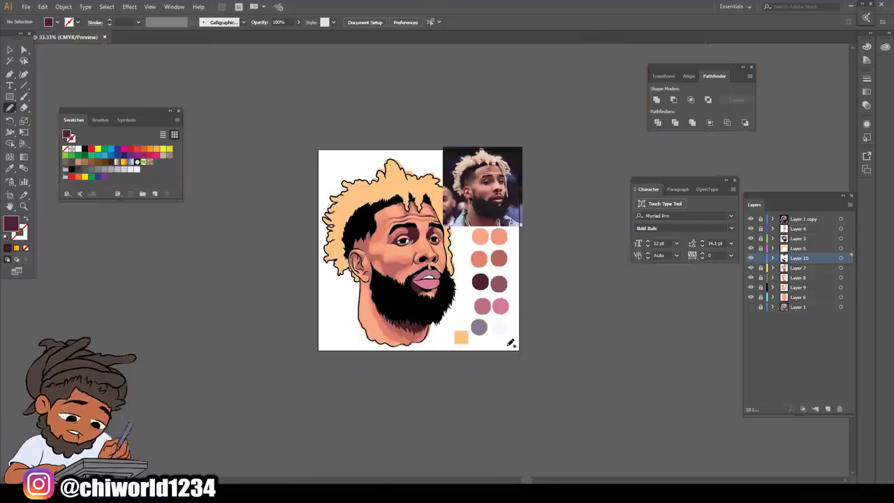
scroll(510, 343, "up", 1)
key("ctrl+plus")
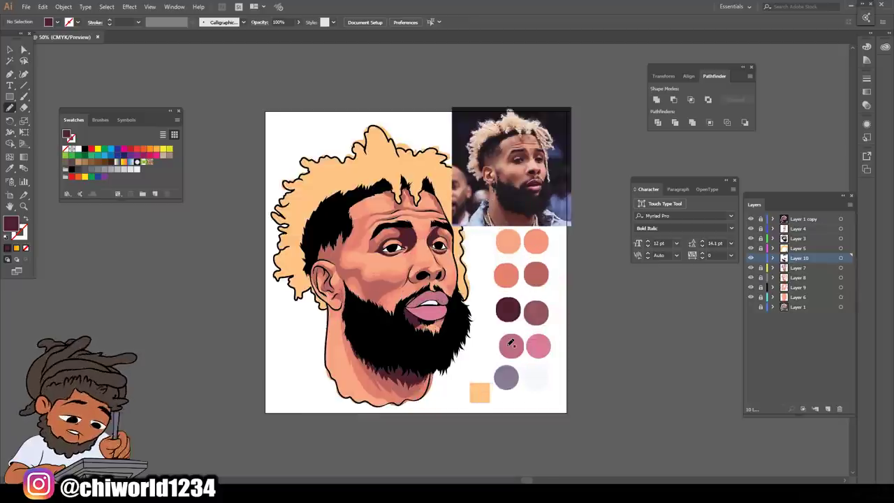
scroll(511, 342, "up", 1)
key("ctrl+plus")
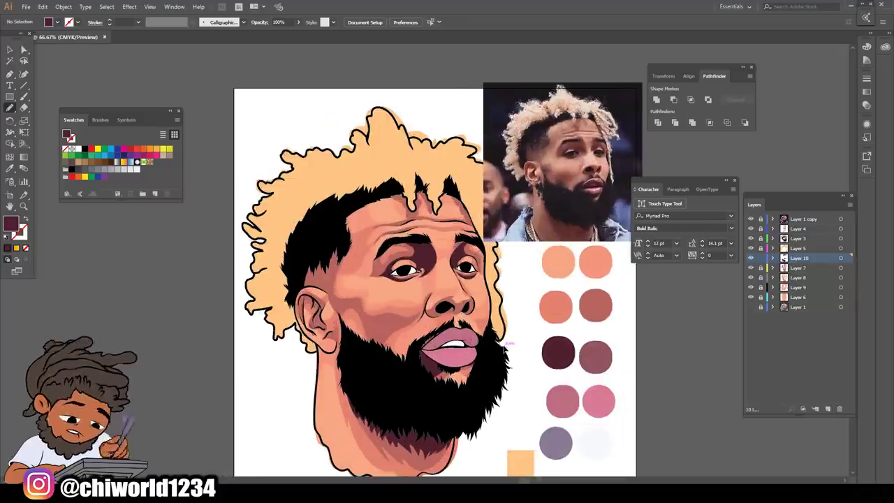
key("ctrl+plus")
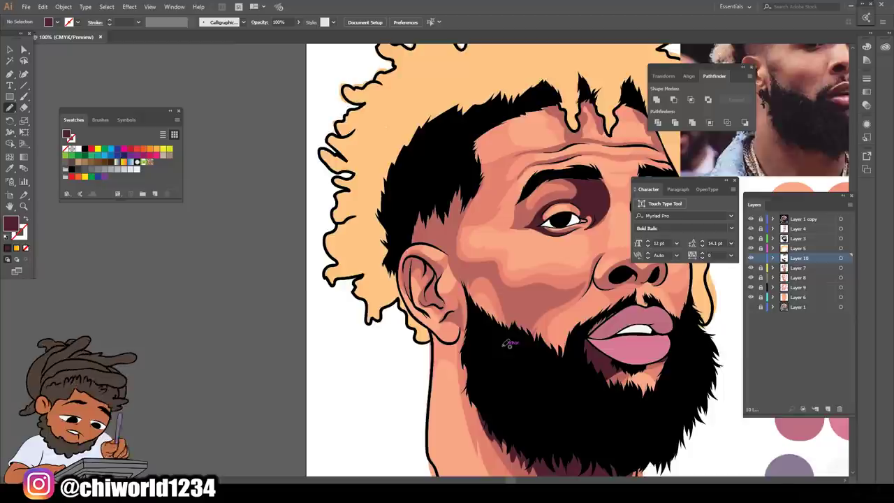
key("ctrl+plus")
key("ctrl+plus")
key("ctrl+plus")
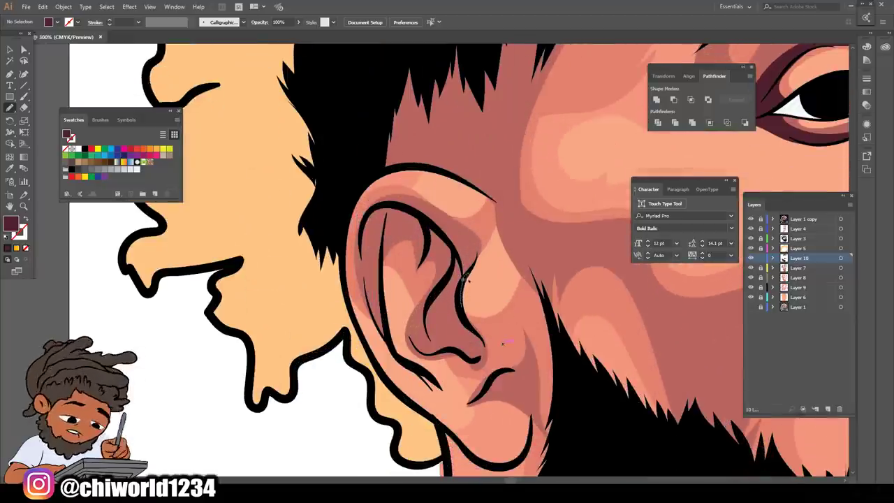
mouse_move(453, 244)
left_mouse_down()
mouse_move(422, 323)
mouse_move(458, 353)
mouse_move(486, 361)
mouse_move(485, 328)
mouse_move(454, 248)
left_mouse_up()
mouse_move(426, 215)
left_mouse_down()
mouse_move(419, 270)
mouse_move(415, 224)
mouse_move(414, 238)
mouse_move(404, 222)
mouse_move(394, 225)
mouse_move(385, 286)
left_mouse_up()
mouse_move(368, 218)
left_mouse_down()
mouse_move(404, 203)
mouse_move(427, 222)
mouse_move(422, 230)
left_mouse_up()
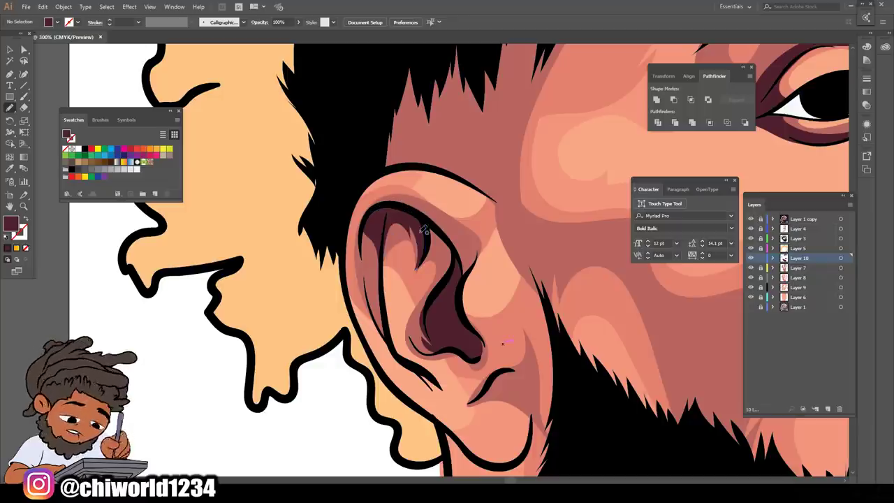
Pencil dark maroon shadows on the forehead beneath the hanging hair locks and along the far hairline edge
scroll(457, 247, "down", 5)
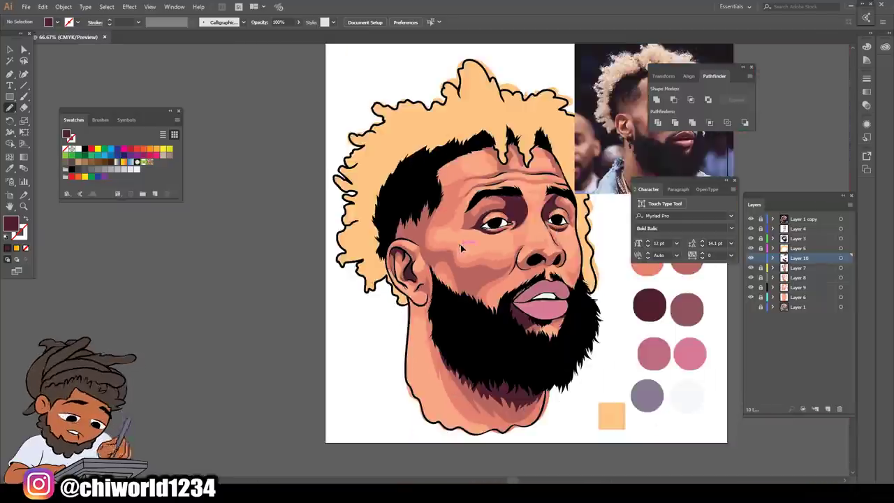
scroll(463, 241, "up", 3)
scroll(463, 241, "right", 2)
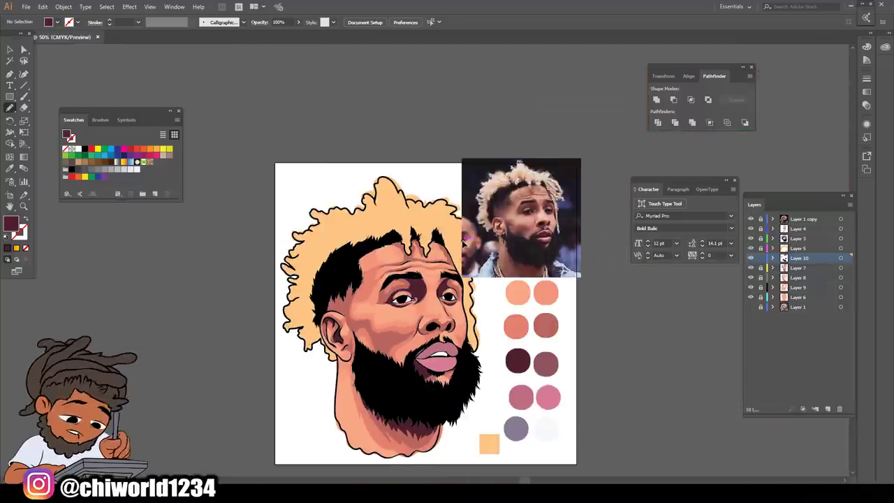
scroll(464, 237, "up", 5)
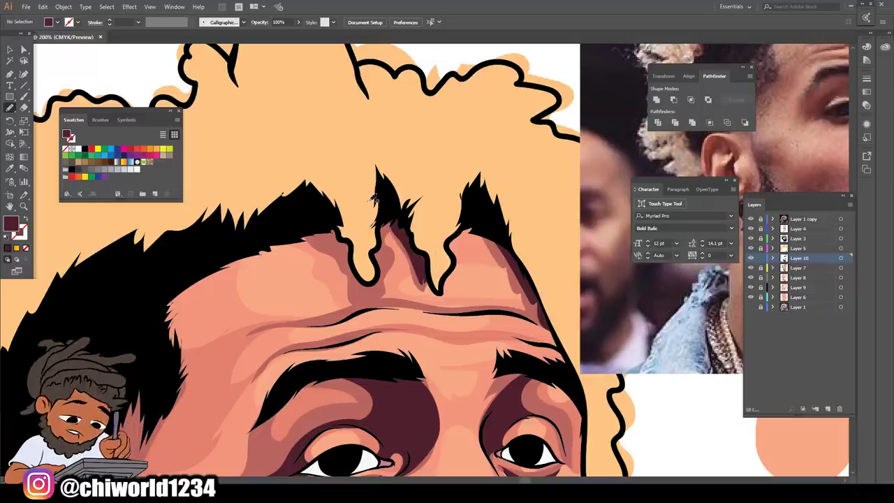
left_click_drag(323, 233, 347, 173)
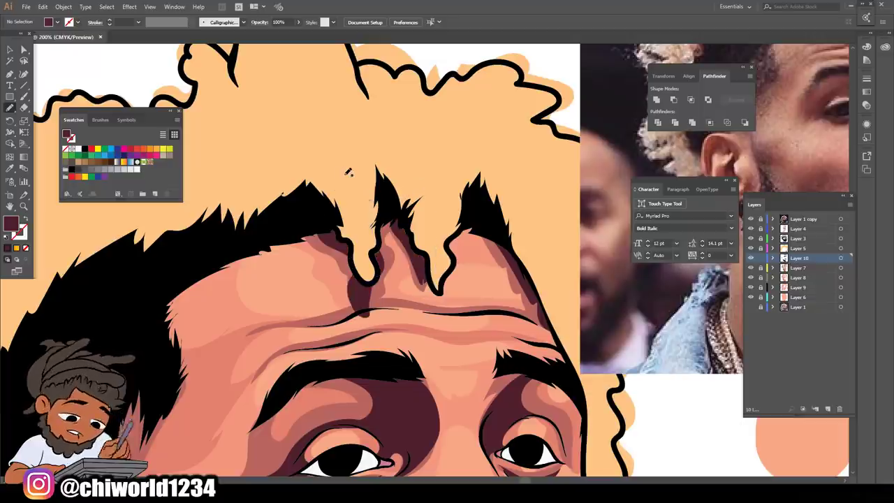
Add a new empty layer and place it between Layer 9 and Layer 6
key("ctrl+minus")
key("ctrl+minus")
key("ctrl+minus")
key("ctrl+minus")
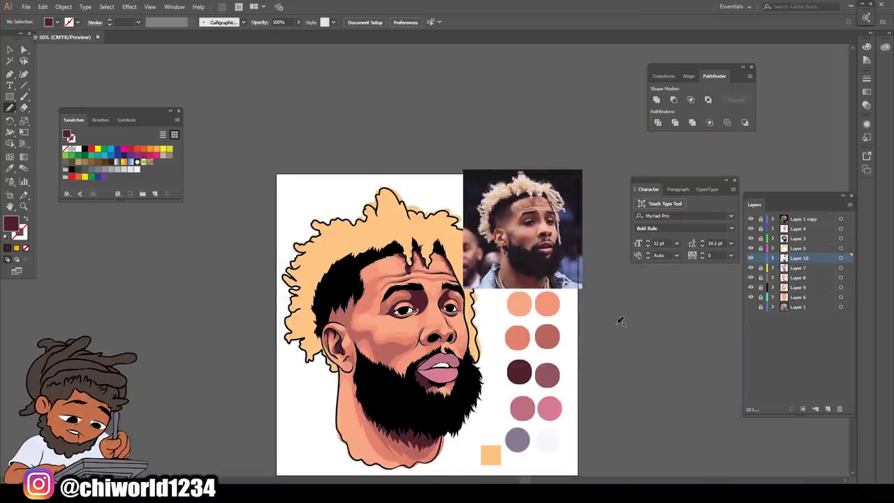
key("ctrl+plus")
scroll(596, 300, "down", 2)
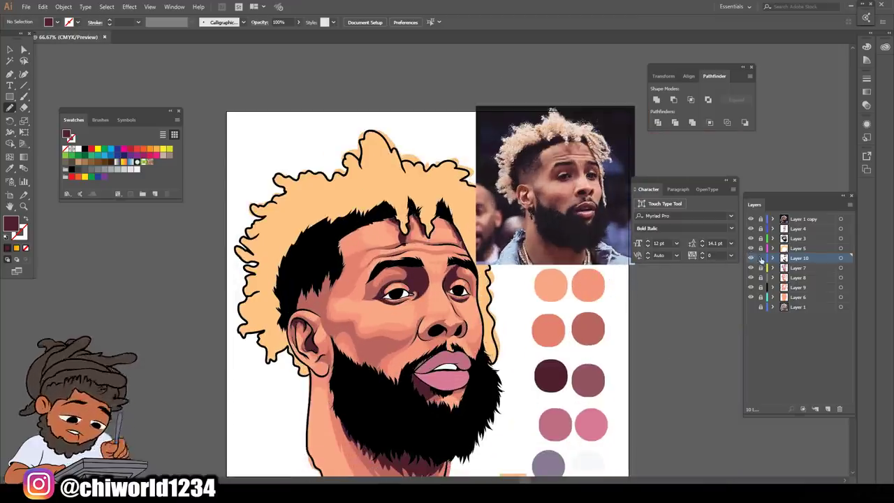
left_click(826, 409)
left_click_drag(800, 262, 801, 294)
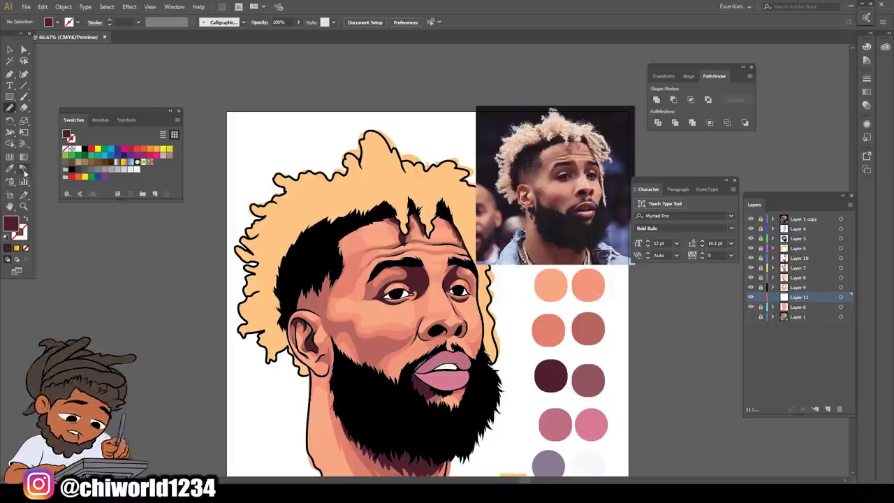
Sample the light peach skin tone, lighten the fill to RGB 255, 201, 182, and return to the Pencil tool
key("i")
left_click(378, 314)
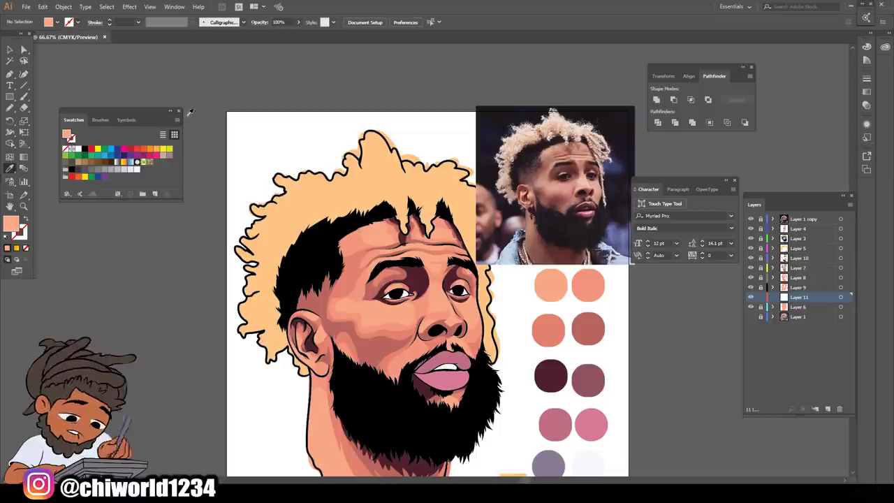
double_click(11, 223)
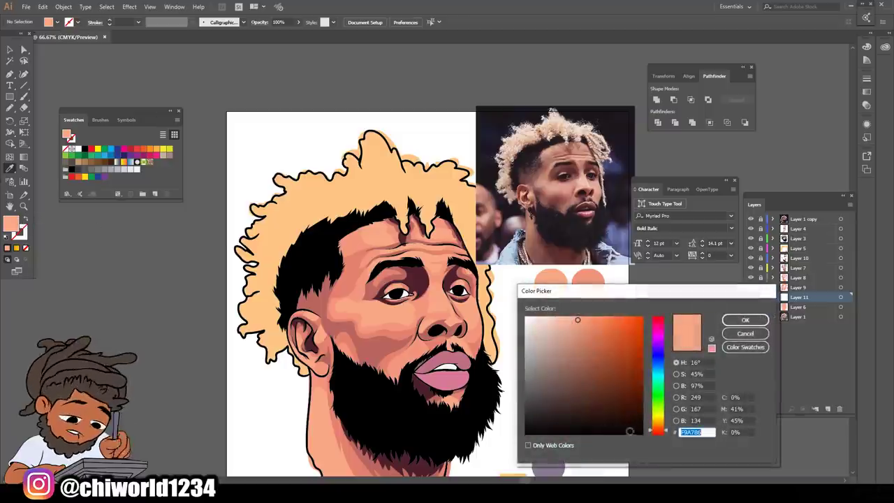
left_click_drag(577, 330, 559, 315)
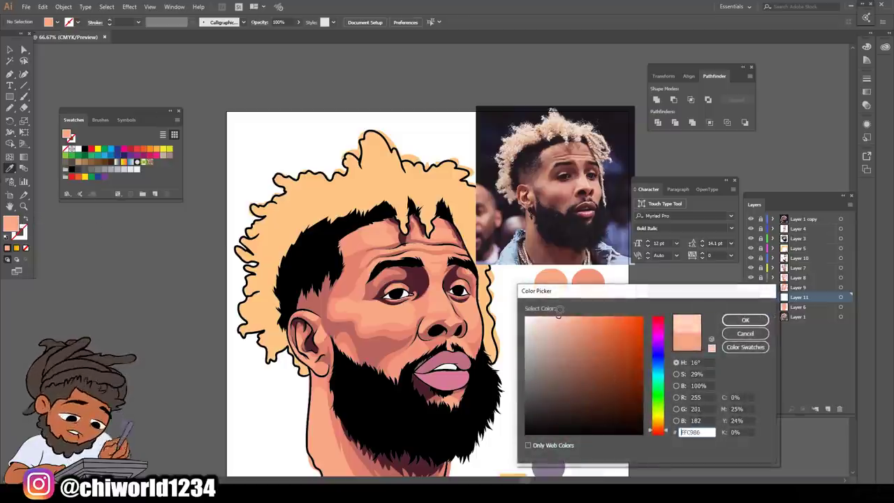
key("Return")
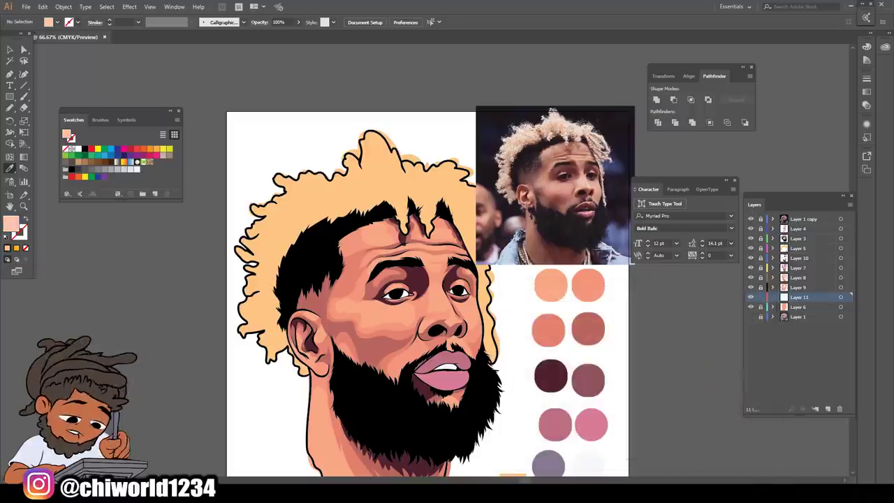
left_click(12, 107)
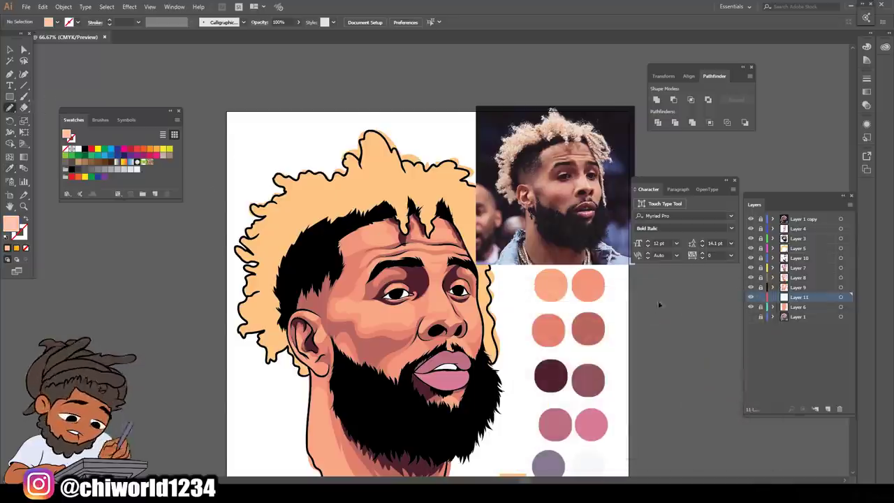
scroll(559, 224, "up", 5)
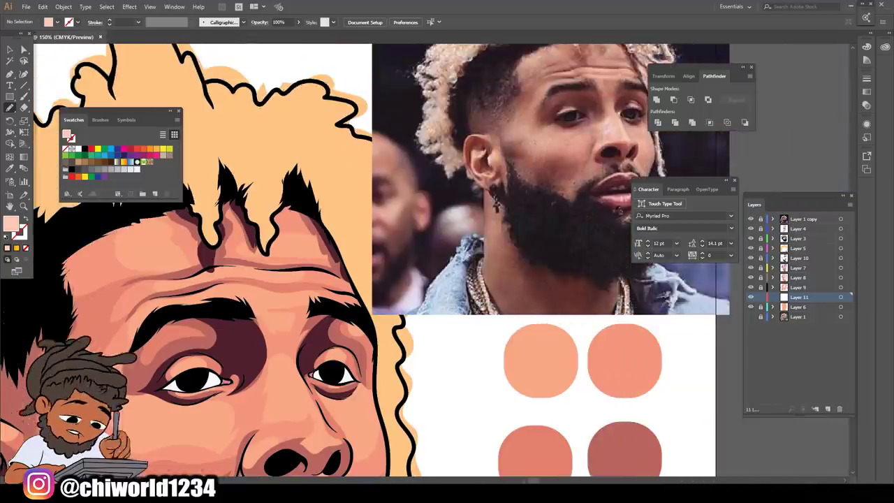
scroll(559, 203, "down", 1)
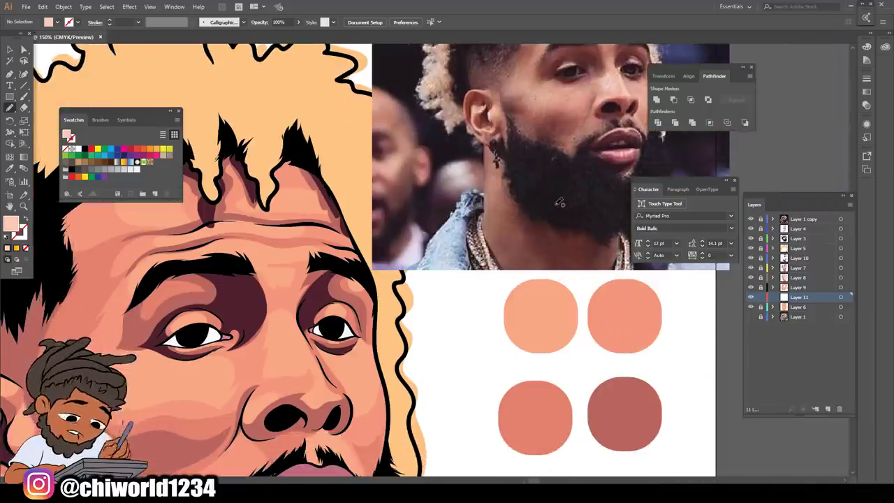
Pencil light peach highlights down the nose bridge and along its far side toward the tip
left_click_drag(272, 370, 284, 360)
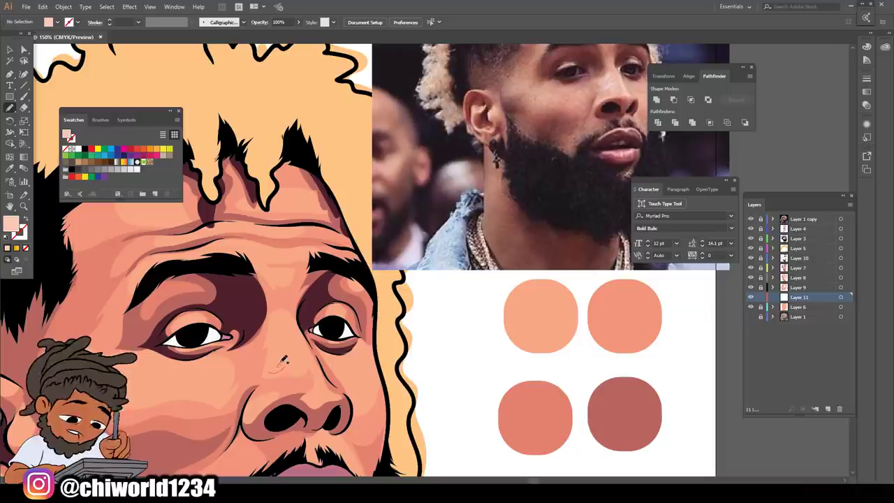
left_click_drag(279, 318, 264, 378)
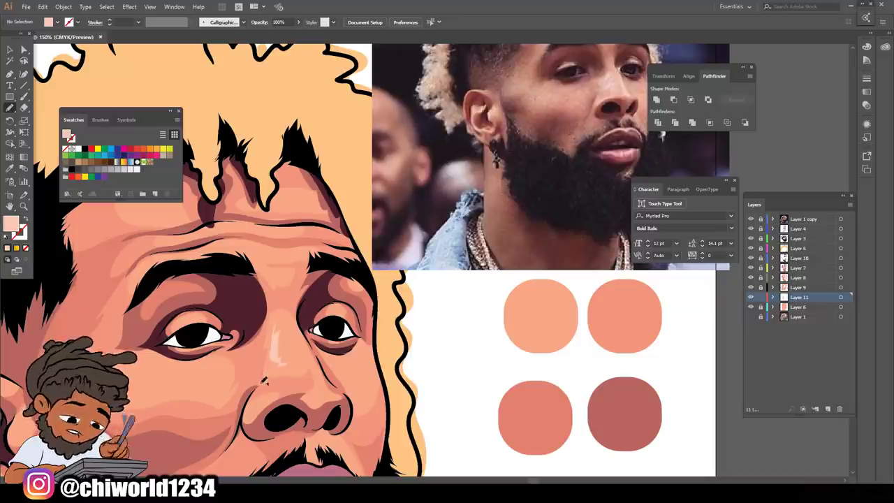
mouse_move(273, 345)
left_mouse_down()
mouse_move(269, 370)
mouse_move(283, 371)
mouse_move(274, 342)
left_mouse_up()
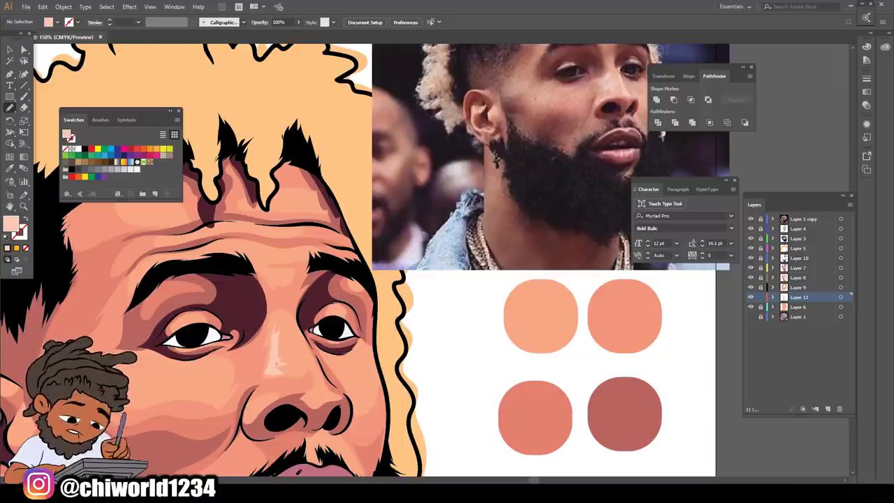
mouse_move(317, 393)
left_mouse_down()
mouse_move(325, 385)
mouse_move(295, 328)
mouse_move(316, 386)
left_mouse_up()
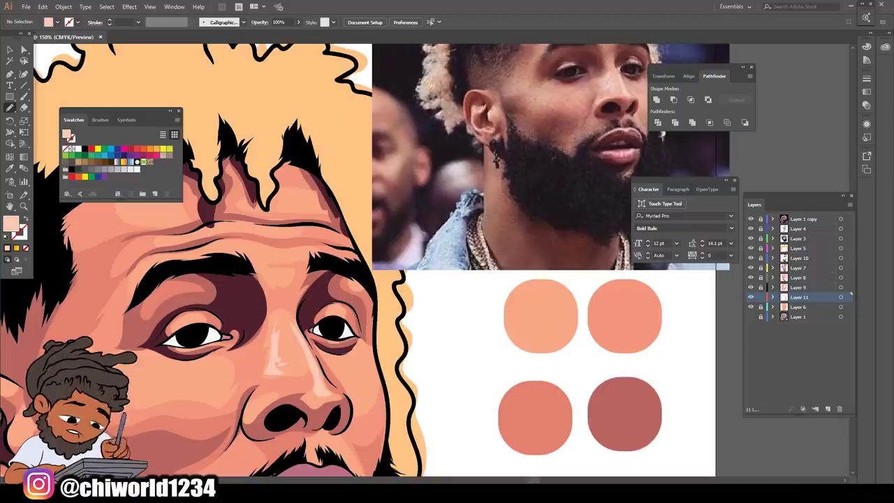
Pencil a light peach highlight with an irregular edge across the upper cheek, below the near eye and toward the ear
key("ctrl+minus")
key("ctrl+minus")
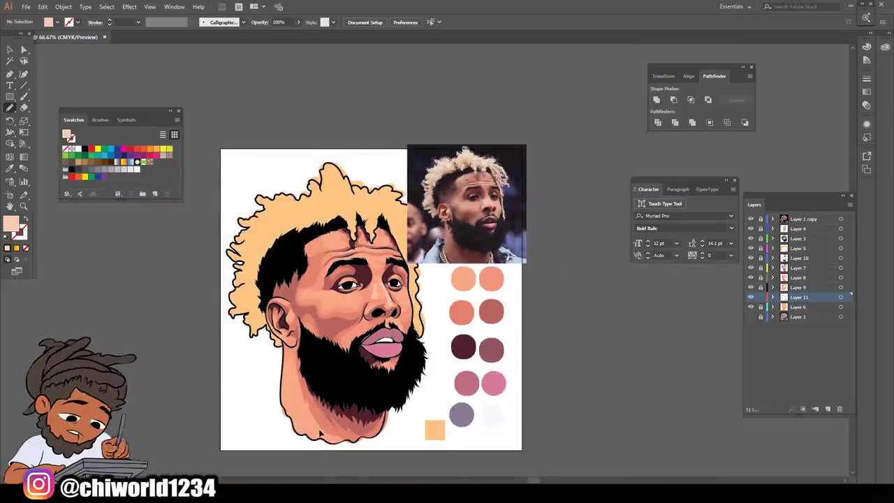
key("ctrl+plus")
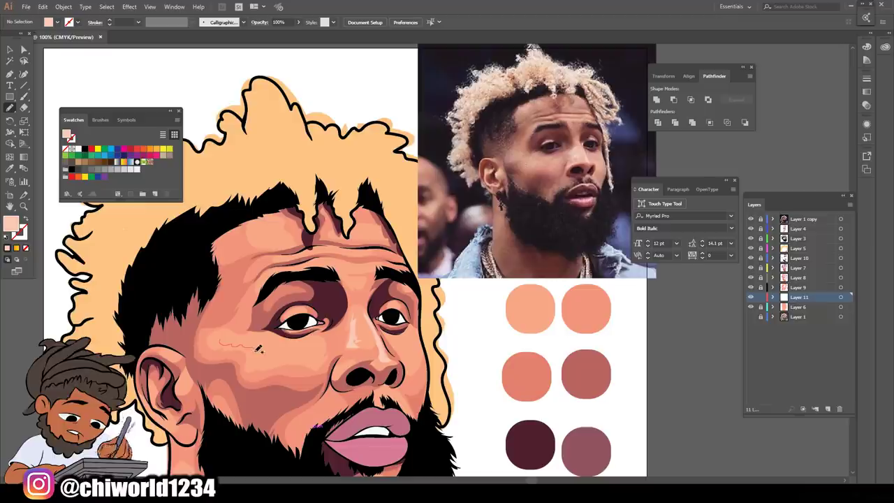
mouse_move(266, 360)
left_mouse_down()
mouse_move(290, 350)
mouse_move(237, 327)
mouse_move(218, 330)
mouse_move(219, 344)
mouse_move(234, 339)
mouse_move(220, 343)
mouse_move(223, 331)
mouse_move(233, 331)
mouse_move(225, 359)
mouse_move(218, 327)
mouse_move(217, 335)
mouse_move(250, 337)
mouse_move(215, 330)
left_mouse_up()
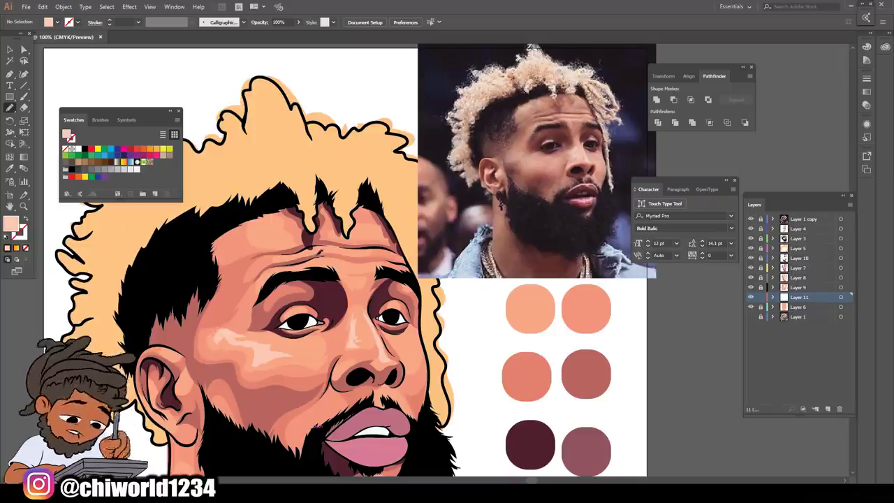
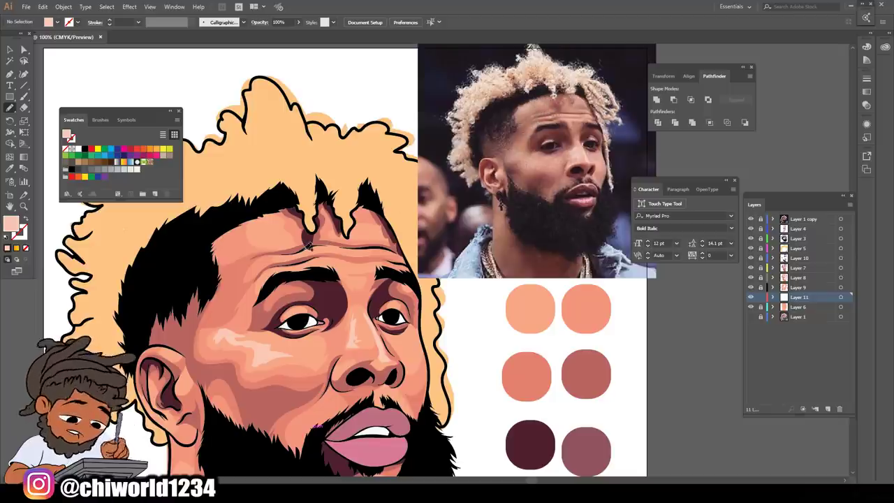
Pencil light peach highlights on the upper forehead below the hairline and on the skin patch under the lower lip
mouse_move(242, 225)
left_mouse_down()
mouse_move(288, 237)
mouse_move(268, 226)
mouse_move(279, 212)
mouse_move(249, 219)
left_mouse_up()
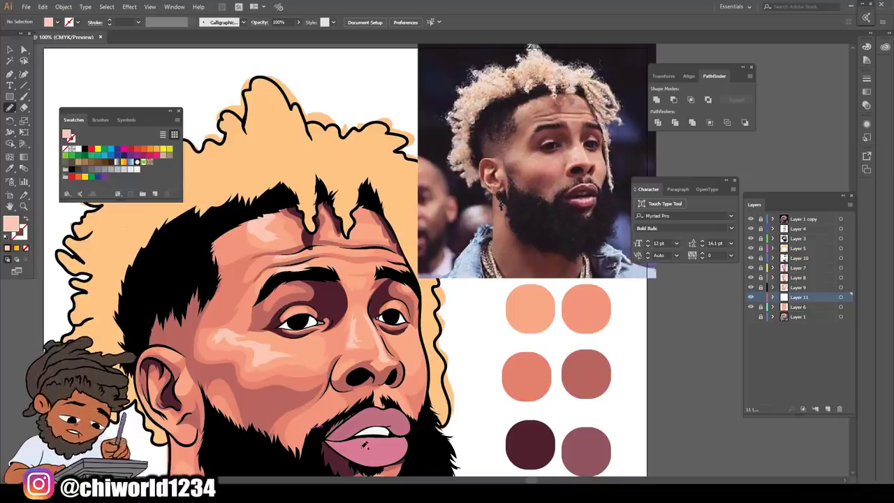
scroll(374, 431, "down", 3)
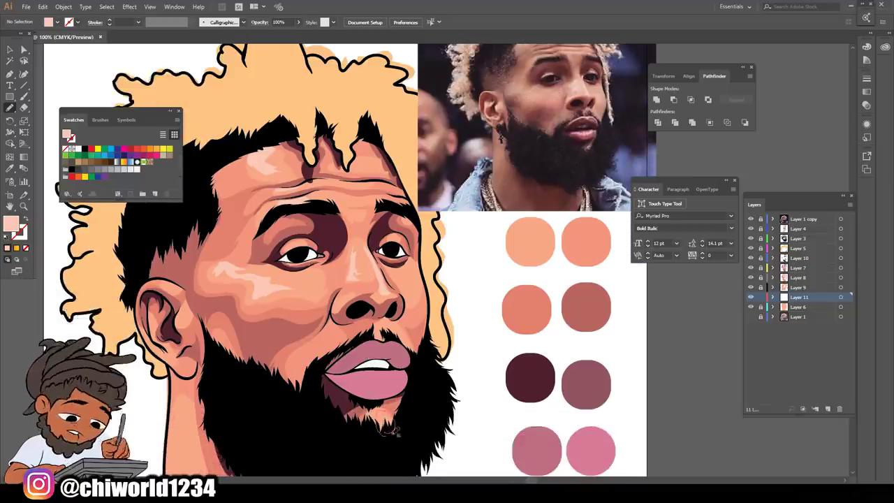
scroll(354, 419, "down", 3)
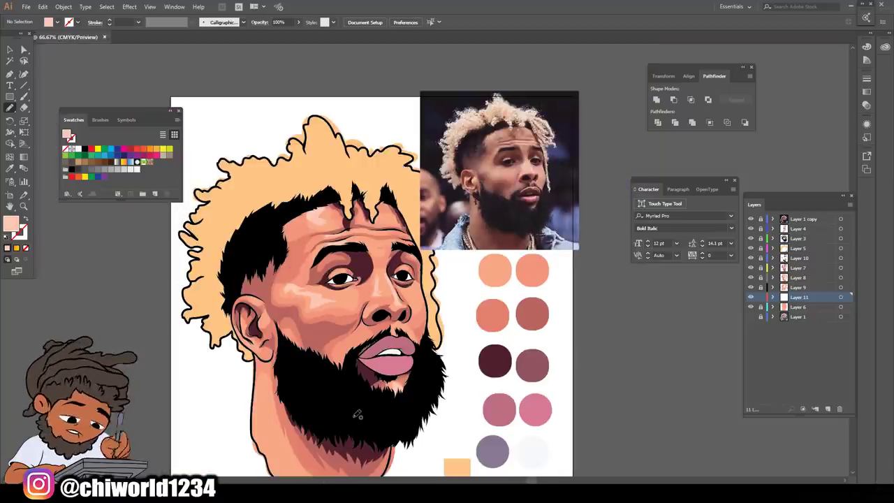
Pencil light peach highlights on the upper eyelids of both eyes
key("ctrl+plus")
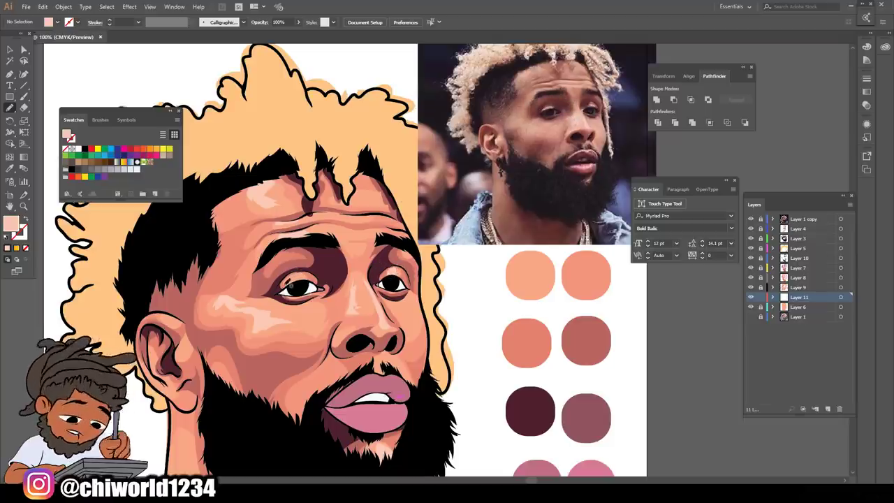
key("ctrl+minus")
key("ctrl+minus")
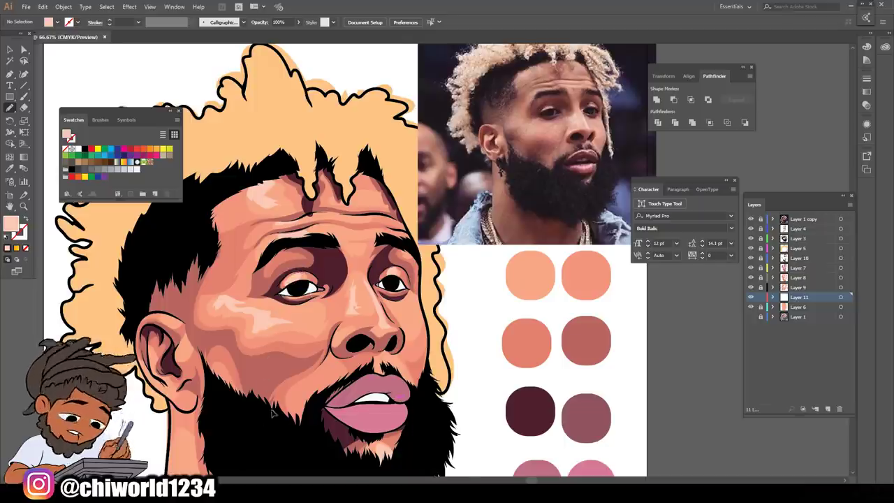
key("ctrl+plus")
key("ctrl+plus")
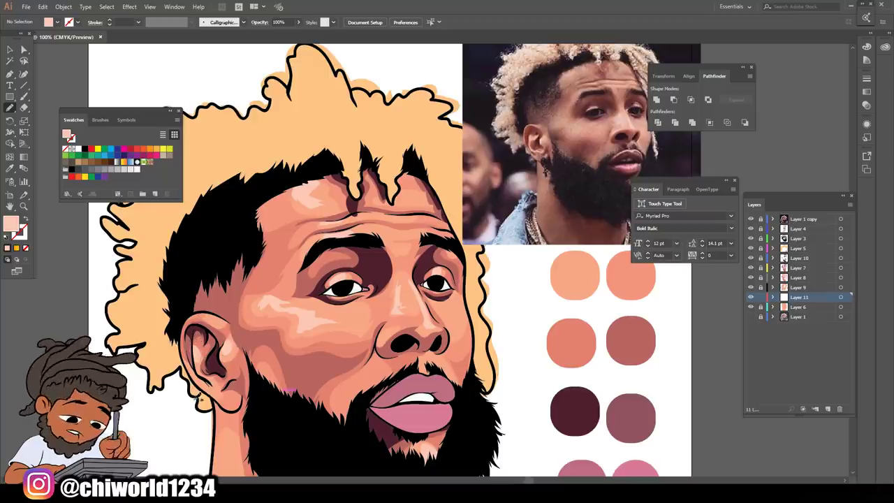
Compare the highlights across the whole portrait with the reference photo
key("ctrl+minus")
key("ctrl+minus")
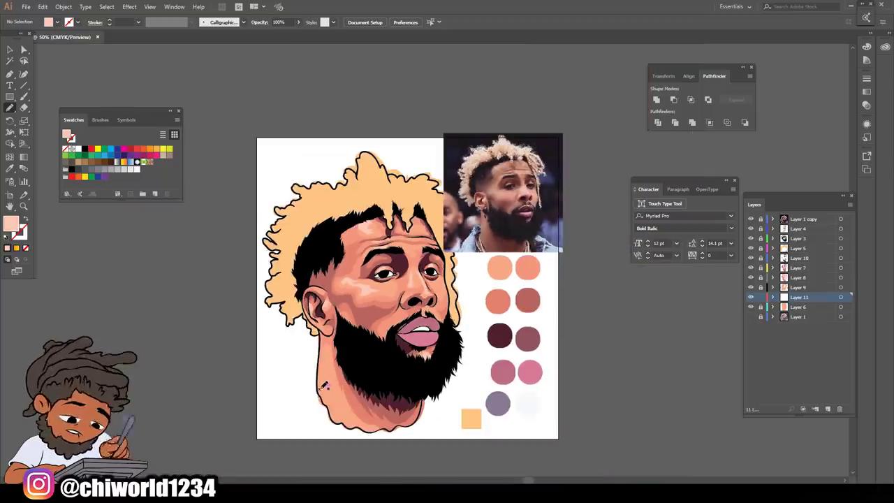
key("ctrl+plus")
key("ctrl+plus")
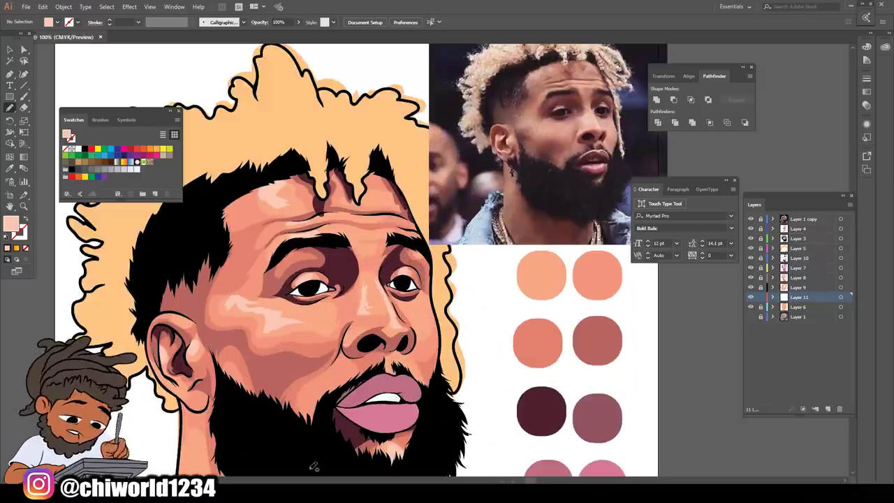
key("ctrl+minus")
key("ctrl+minus")
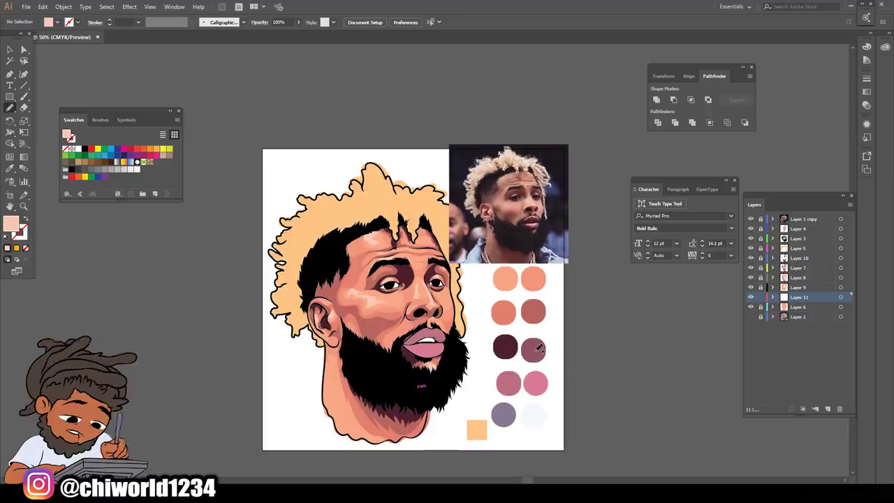
key("ctrl+plus")
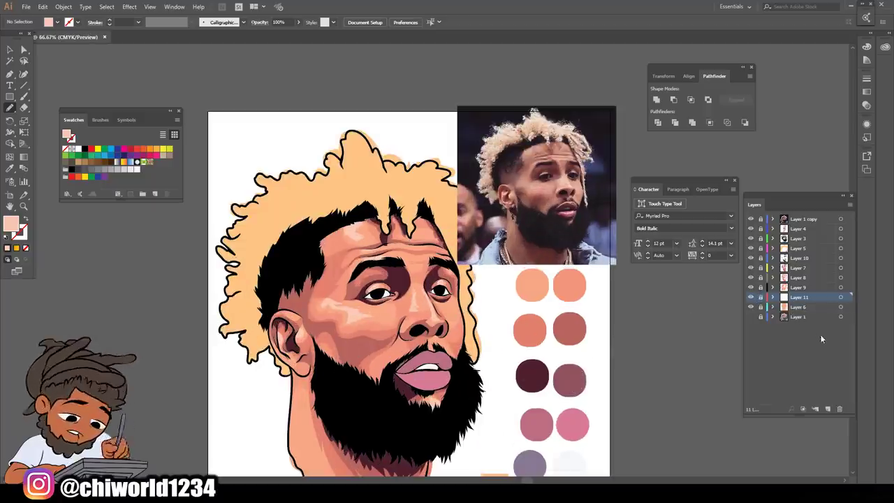
Add a new empty layer and place it between Layer 3 and Layer 5
left_click(827, 409)
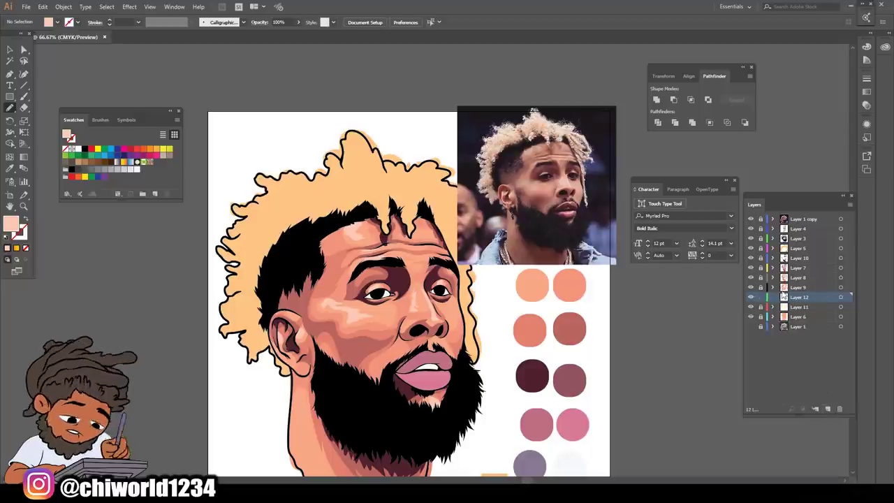
left_click_drag(797, 300, 791, 248)
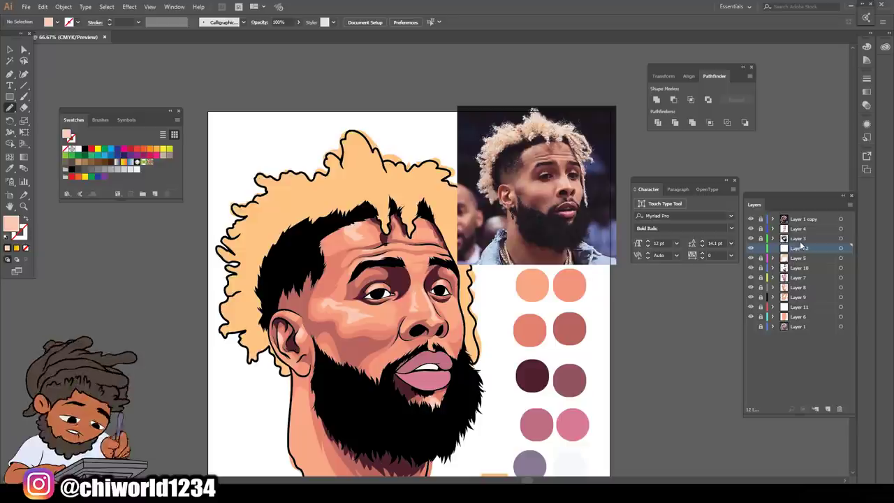
scroll(599, 319, "down", 2)
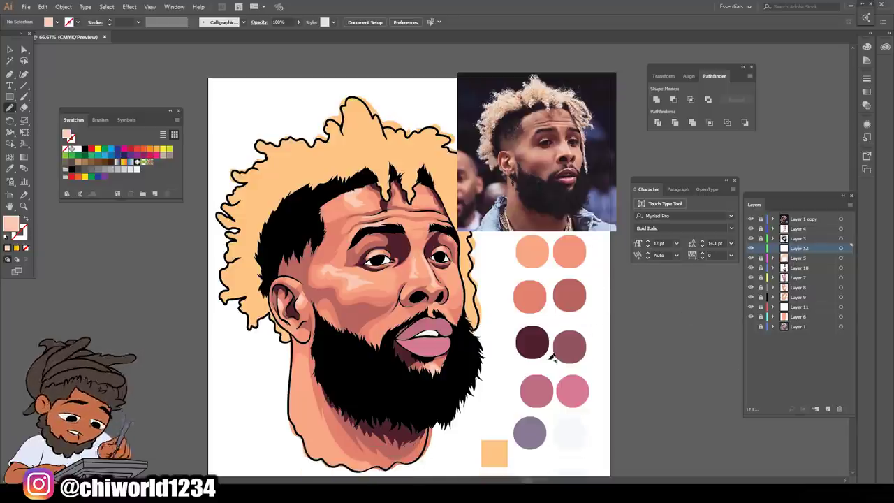
Sample the greyish purple palette color as the fill and return to the Pencil tool
left_click(11, 168)
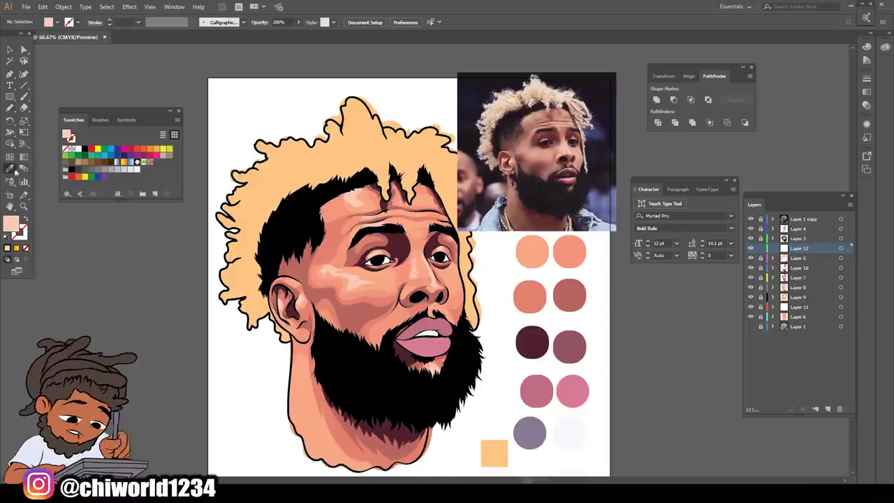
left_click(525, 423)
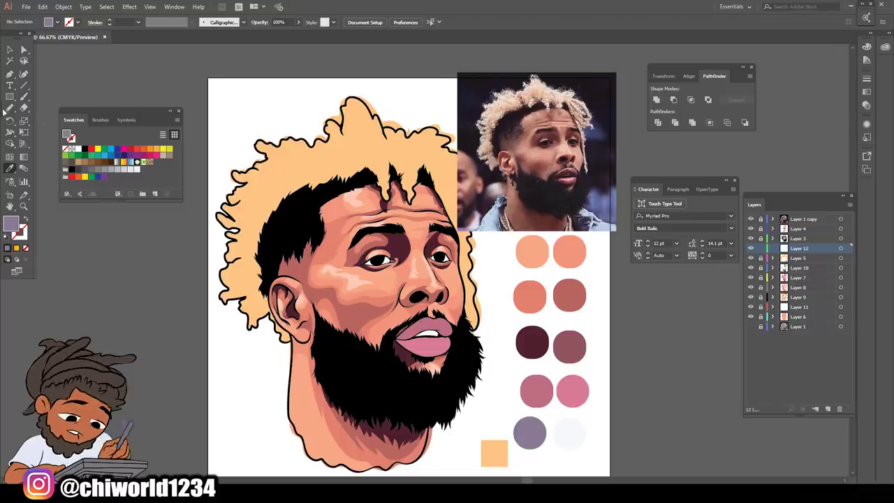
left_click(10, 108)
Examine the eyes and mouth in the reference photo up close for the shading on the whites
key("ctrl+equal")
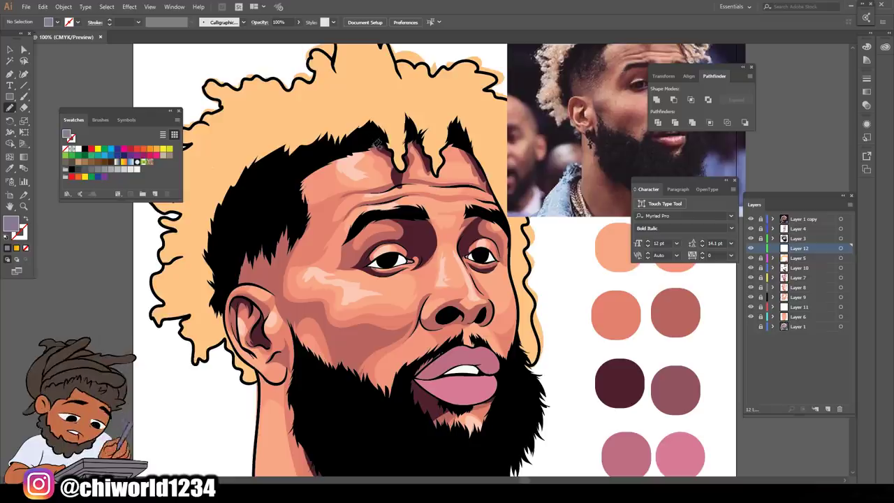
scroll(134, 172, "up", 1)
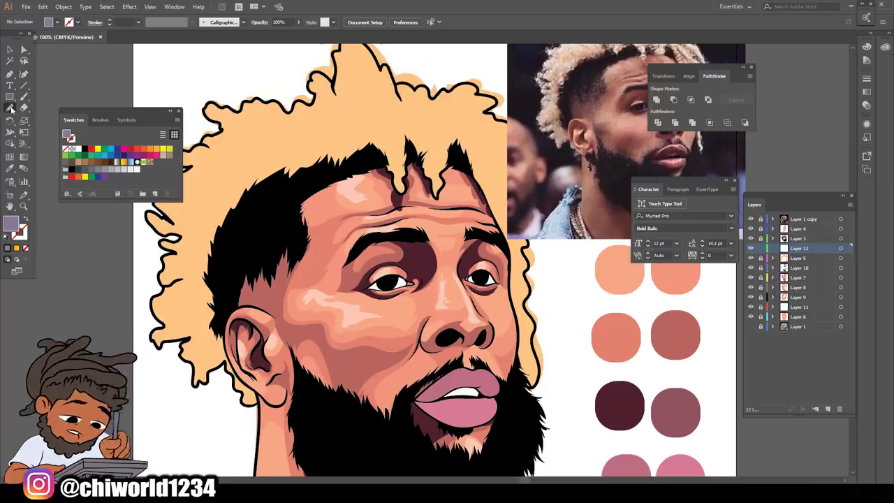
scroll(172, 173, "up", 2)
scroll(557, 288, "right", 8)
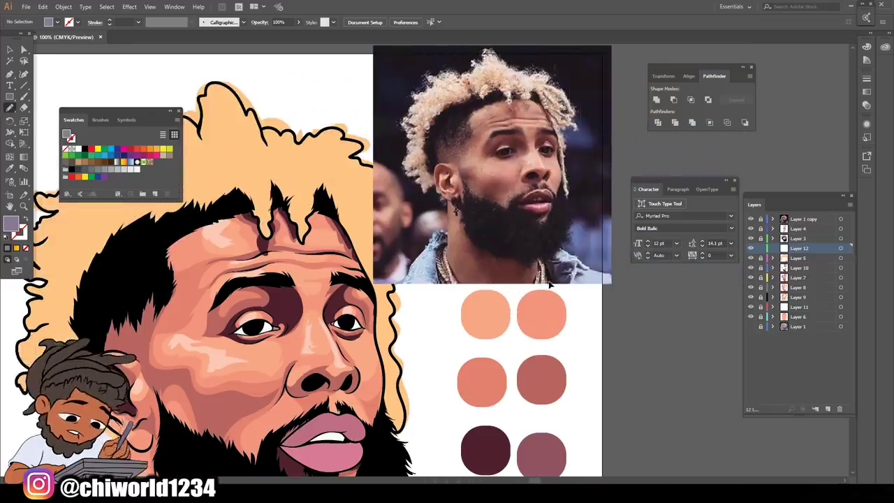
scroll(544, 273, "up", 1)
key("ctrl+equal")
key("ctrl+equal")
key("ctrl+equal")
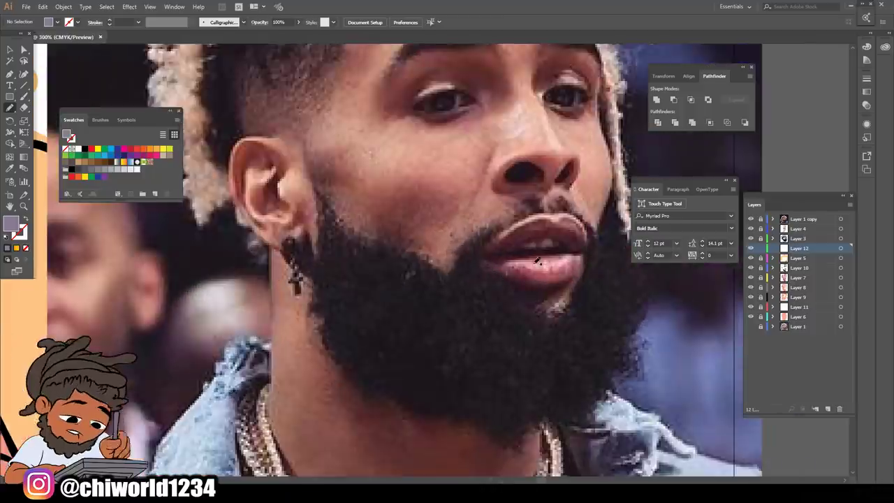
key("ctrl+equal")
key("ctrl+equal")
key("ctrl+equal")
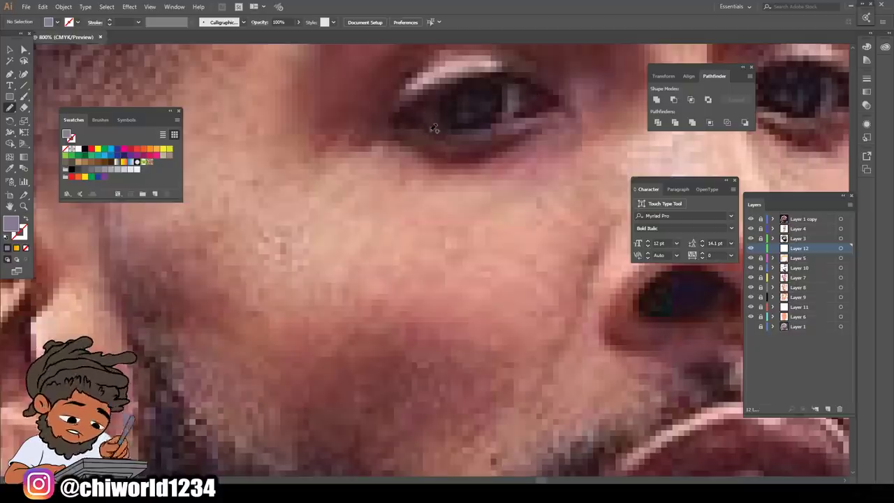
key("ctrl+minus")
key("ctrl+minus")
key("ctrl+minus")
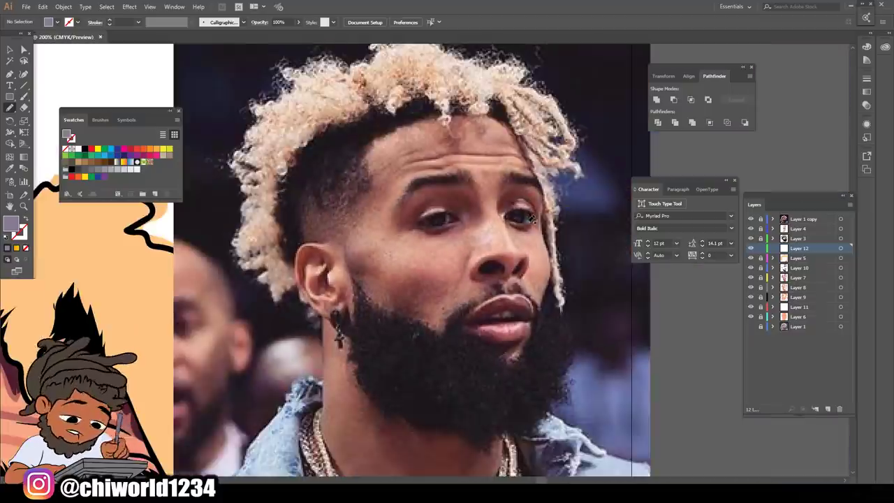
key("ctrl+minus")
key("ctrl+minus")
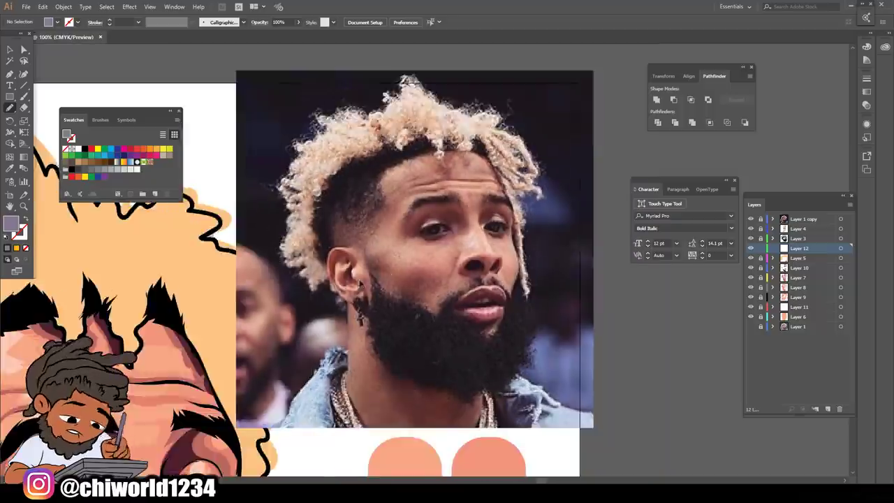
Pencil greyish purple shadows over the upper and outer parts of the far eye's white, on both sides of the iris
key("ctrl+plus")
key("ctrl+plus")
key("ctrl+plus")
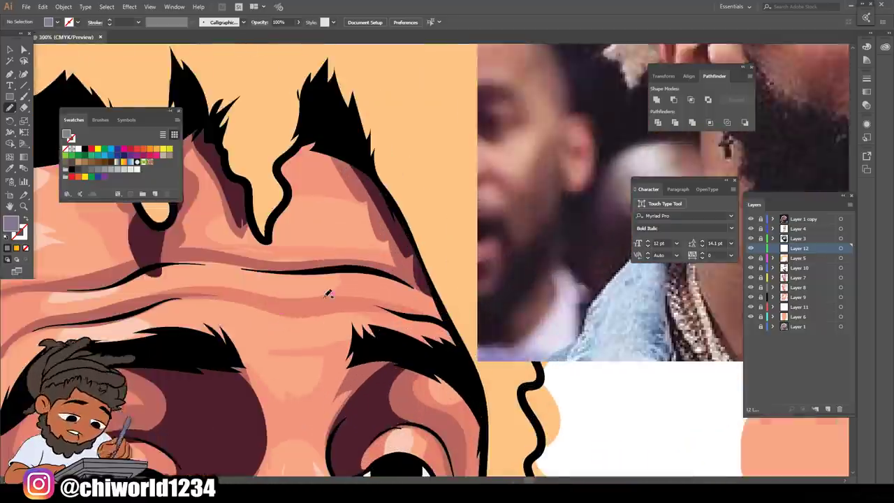
scroll(328, 294, "down", 3)
key("ctrl+plus")
key("ctrl+plus")
key("ctrl+plus")
scroll(329, 308, "left", 1)
key("ctrl+plus")
scroll(330, 297, "down", 2)
scroll(332, 296, "down", 4)
mouse_move(462, 393)
left_mouse_down()
mouse_move(507, 347)
mouse_move(425, 291)
mouse_move(311, 282)
mouse_move(252, 331)
mouse_move(256, 298)
mouse_move(356, 230)
mouse_move(430, 220)
mouse_move(497, 235)
mouse_move(543, 275)
mouse_move(594, 362)
mouse_move(437, 395)
left_mouse_up()
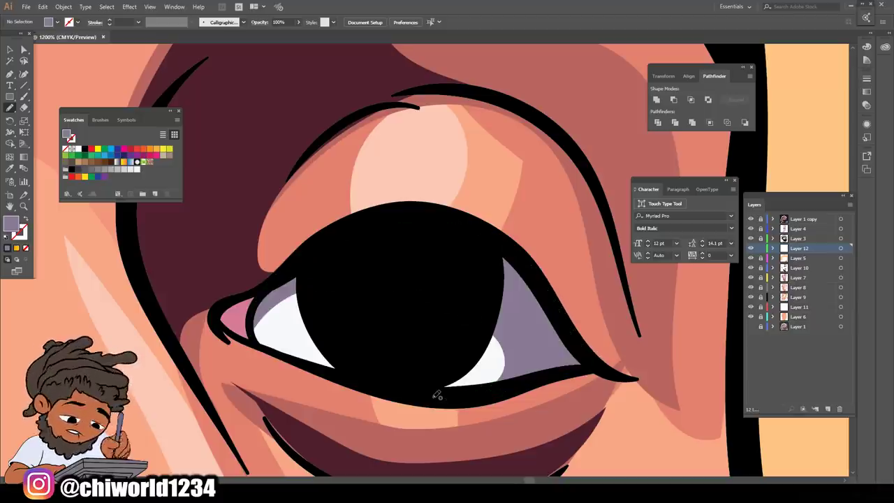
Pencil greyish purple shadows on the near eye's white, in the outer corner and under the upper lid toward the inner corner
key("ctrl+minus")
key("ctrl+minus")
key("ctrl+minus")
key("ctrl+minus")
key("ctrl+minus")
scroll(398, 398, "left", 3)
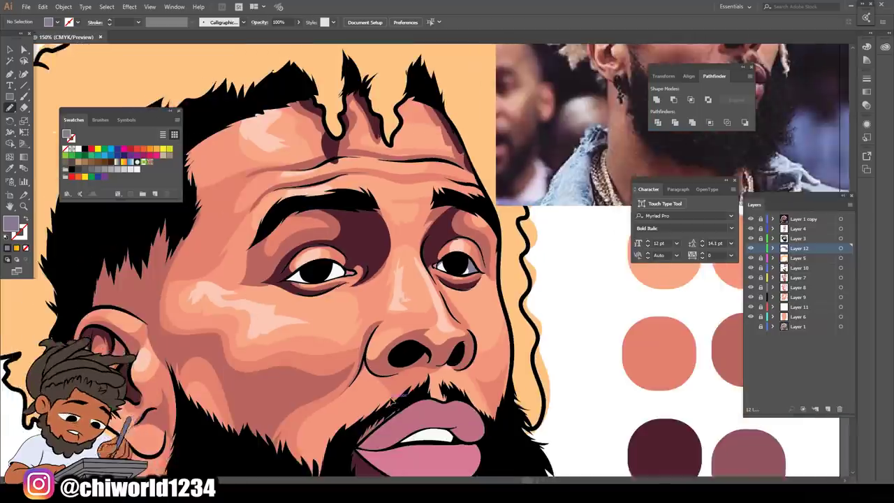
key("ctrl+plus")
key("ctrl+plus")
key("ctrl+plus")
key("ctrl+plus")
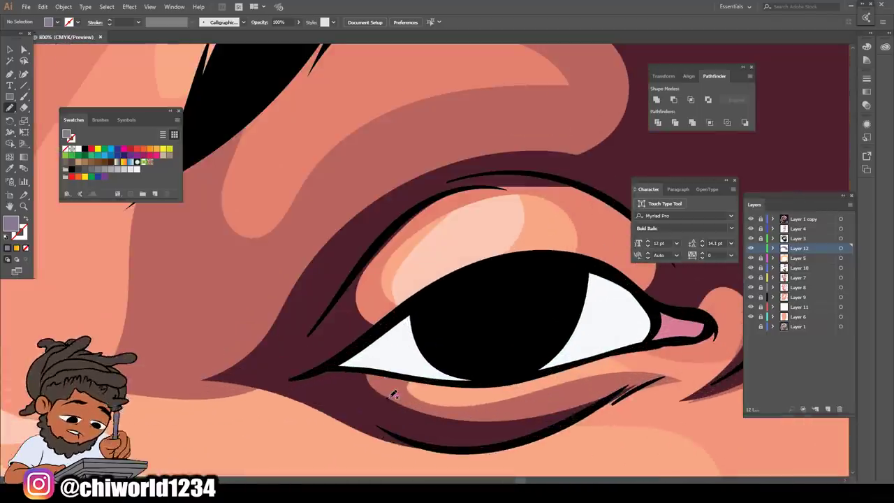
mouse_move(632, 345)
left_mouse_down()
mouse_move(630, 319)
mouse_move(588, 303)
mouse_move(524, 301)
mouse_move(467, 319)
mouse_move(390, 362)
mouse_move(397, 371)
mouse_move(319, 367)
mouse_move(453, 282)
mouse_move(521, 262)
mouse_move(589, 261)
mouse_move(631, 281)
mouse_move(656, 323)
mouse_move(645, 342)
mouse_move(621, 345)
left_mouse_up()
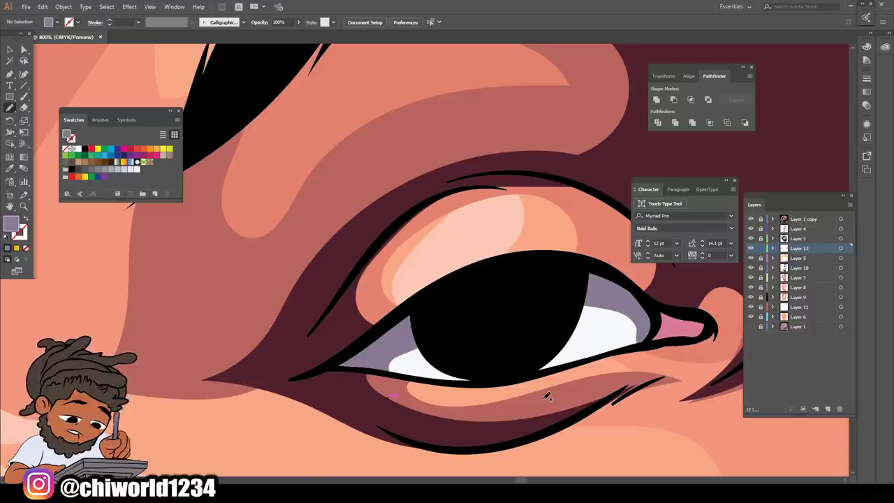
key("ctrl+minus")
key("ctrl+minus")
key("ctrl+minus")
key("ctrl+minus")
key("ctrl+minus")
key("ctrl+minus")
key("ctrl+minus")
key("ctrl+minus")
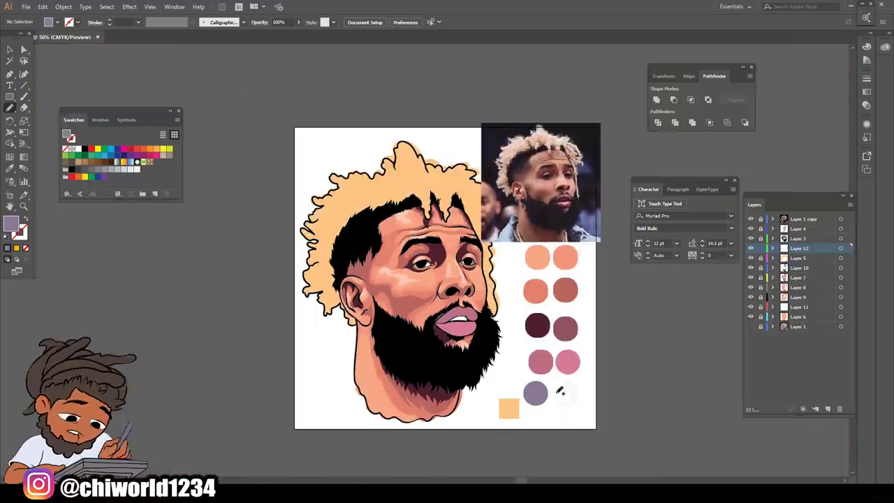
Pencil a greyish purple shadow on the teeth along the upper lip and the far corner of the mouth opening
scroll(559, 358, "up", 1)
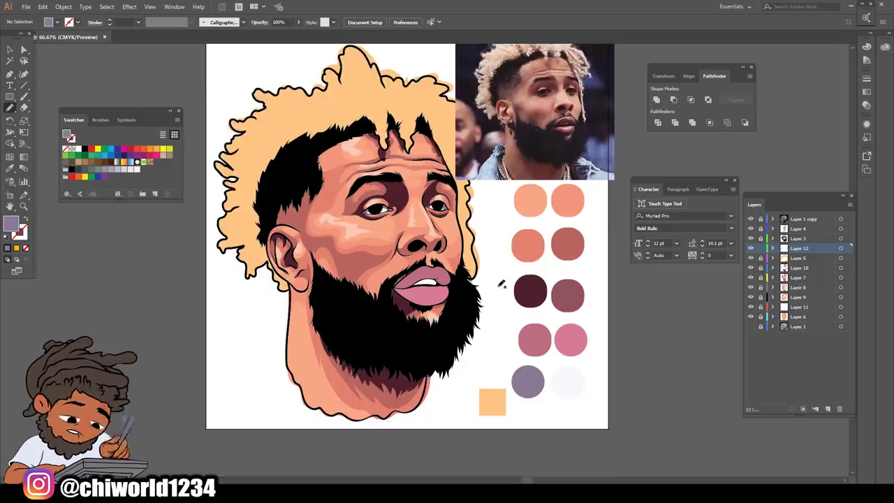
scroll(467, 296, "up", 5)
scroll(468, 296, "up", 2)
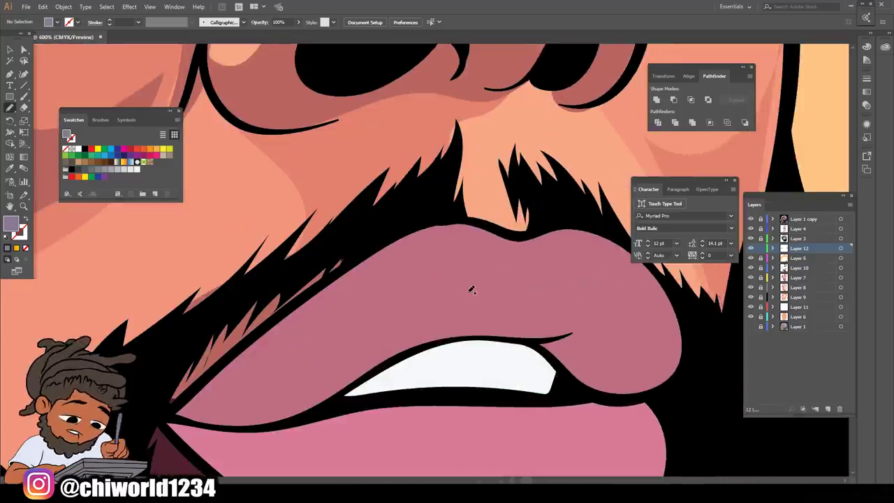
mouse_move(498, 357)
left_mouse_down()
mouse_move(521, 343)
mouse_move(520, 325)
mouse_move(440, 312)
mouse_move(327, 360)
mouse_move(394, 313)
mouse_move(457, 289)
mouse_move(540, 296)
mouse_move(562, 326)
mouse_move(547, 349)
mouse_move(485, 345)
left_mouse_up()
key("ctrl+minus")
key("ctrl+minus")
key("ctrl+minus")
key("ctrl+minus")
key("ctrl+minus")
key("ctrl+minus")
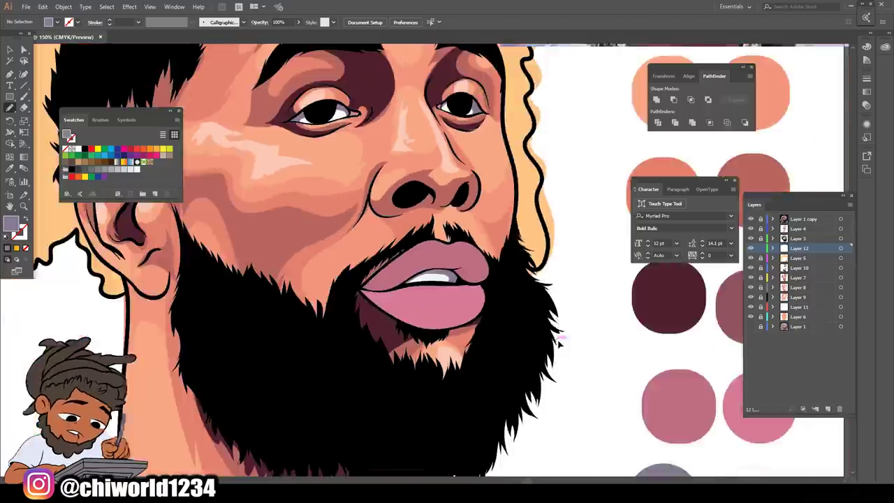
Sample the dusky mauve palette color as the fill and return to the Pencil tool, ready to work on the lips
key("ctrl+plus")
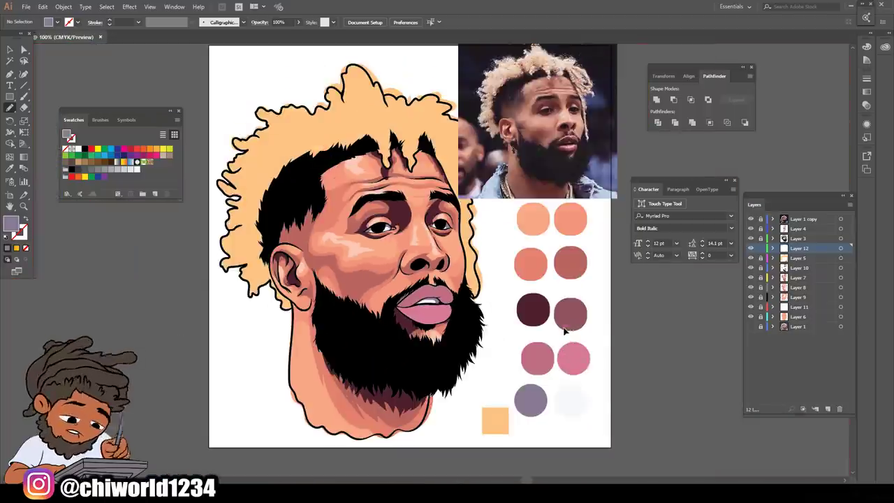
key("ctrl+minus")
scroll(572, 321, "up", 1)
key("ctrl+plus")
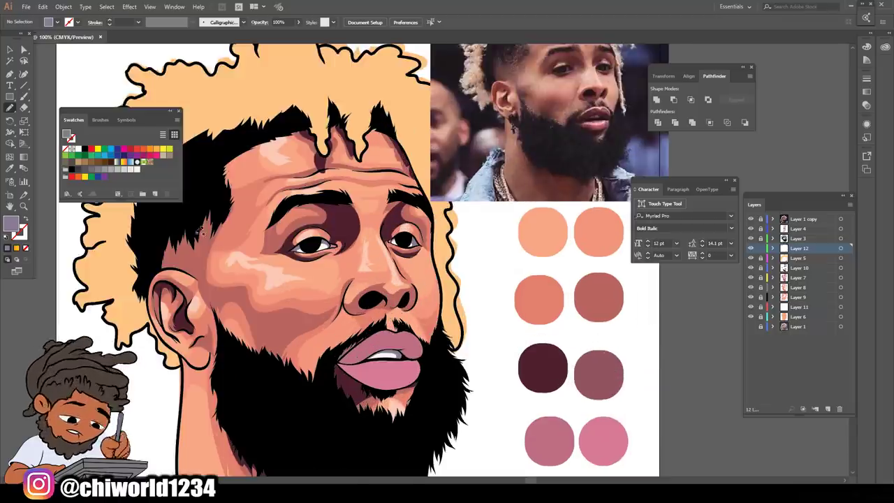
left_click(9, 168)
left_click(610, 393)
left_click(9, 109)
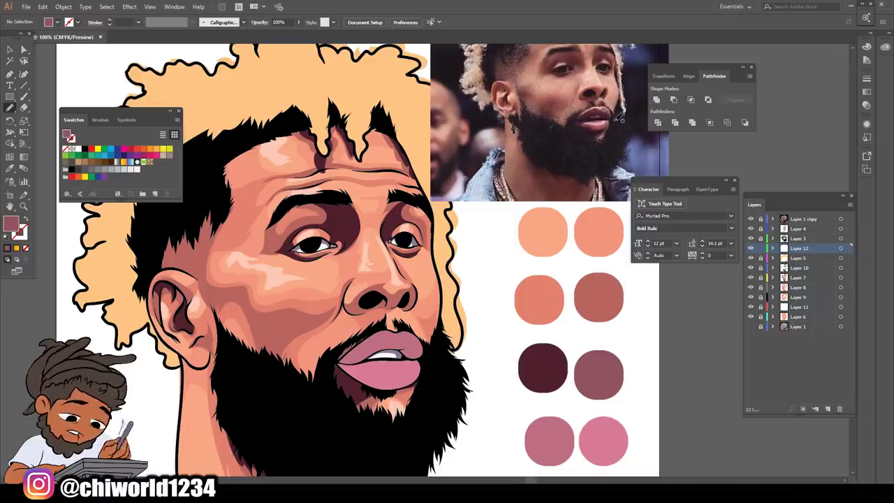
scroll(517, 195, "down", 3)
scroll(440, 211, "up", 5)
key("ctrl+plus")
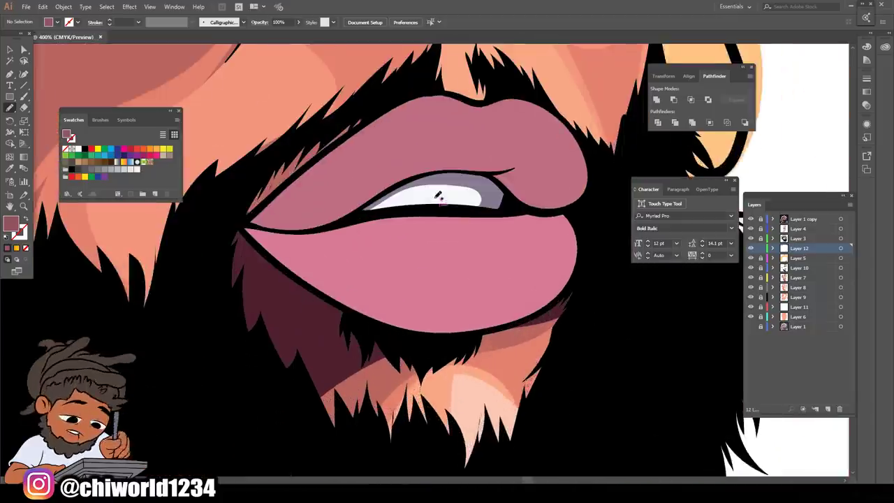
Pencil a dusky mauve shadow over the lower half of the upper lip, from the near mouth corner around to the far side
scroll(437, 194, "up", 3)
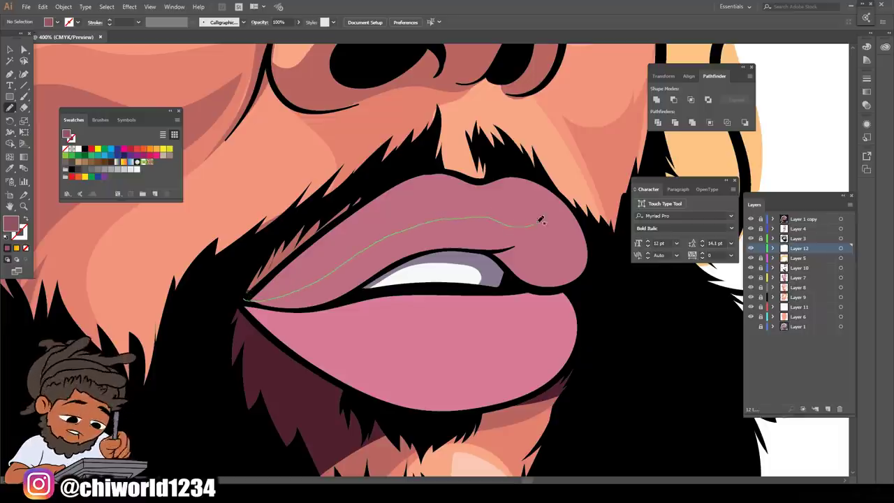
mouse_move(566, 257)
left_mouse_down()
mouse_move(591, 231)
mouse_move(597, 256)
mouse_move(575, 282)
mouse_move(554, 289)
mouse_move(484, 247)
mouse_move(453, 245)
mouse_move(406, 255)
mouse_move(326, 305)
mouse_move(242, 302)
left_mouse_up()
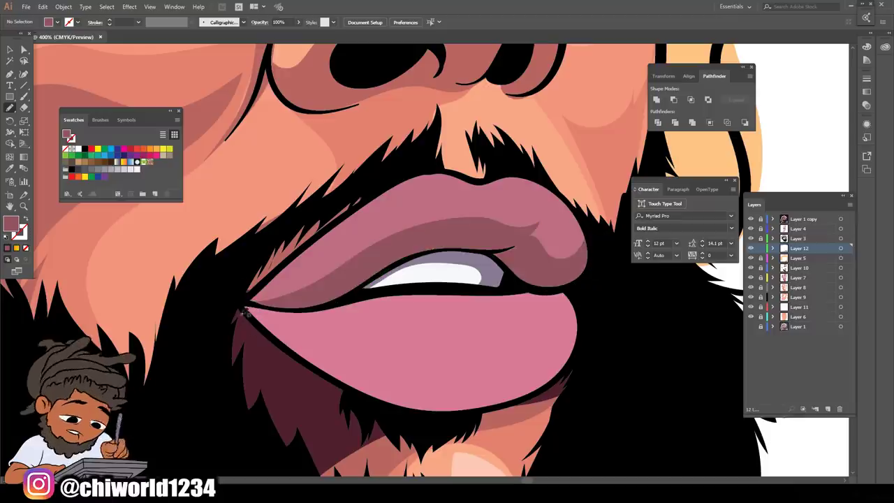
key("ctrl+minus")
key("ctrl+minus")
key("ctrl+minus")
key("ctrl+minus")
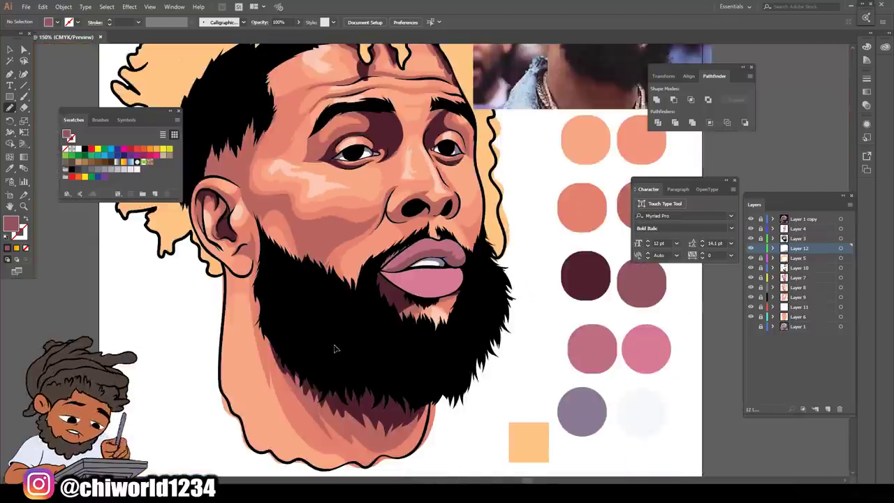
Select the upper lip shadow and recolor its fill to the dark plum #6D384B, then deselect it
key("ctrl+plus")
key("ctrl+plus")
key("ctrl+plus")
key("v")
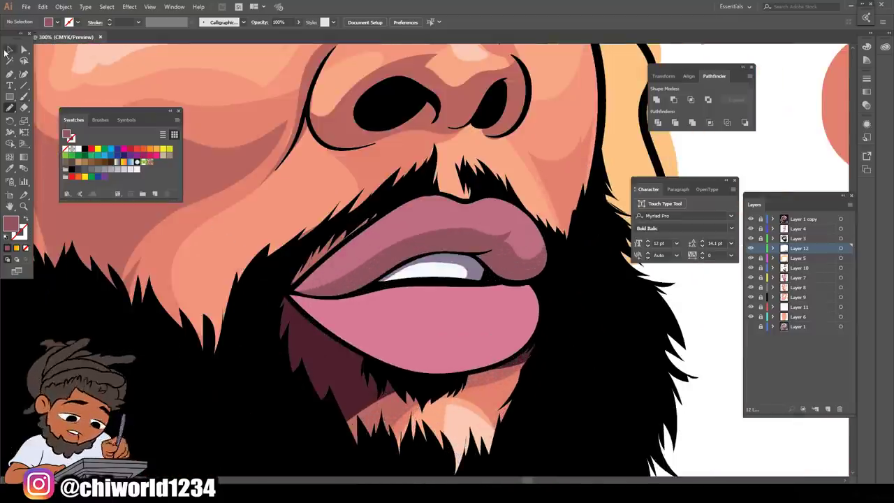
left_click(466, 253)
left_click(347, 238)
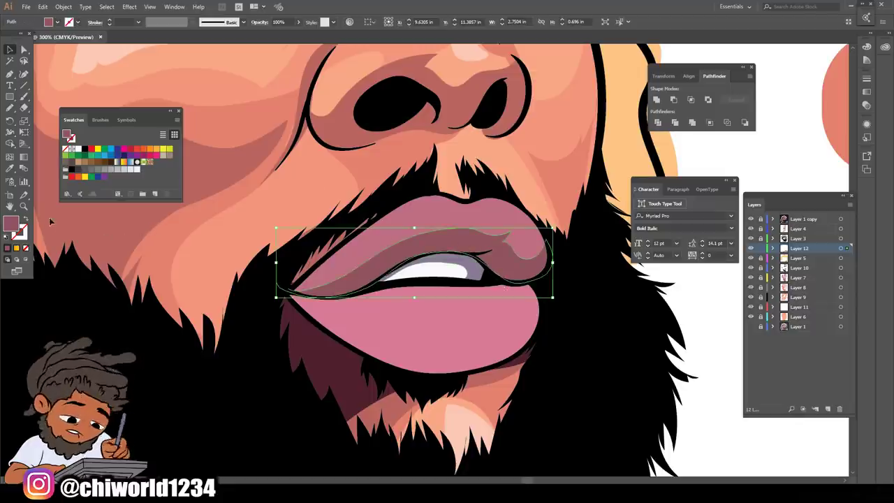
double_click(9, 225)
left_click_drag(586, 371, 582, 384)
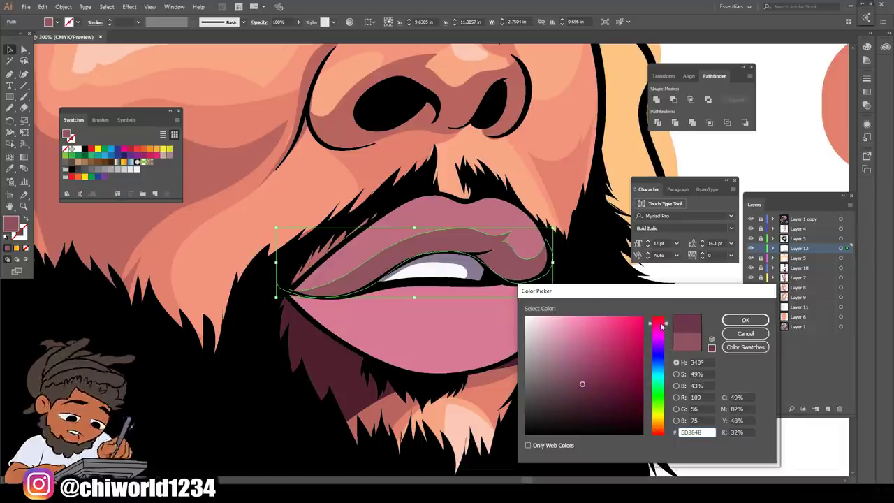
left_click(726, 320)
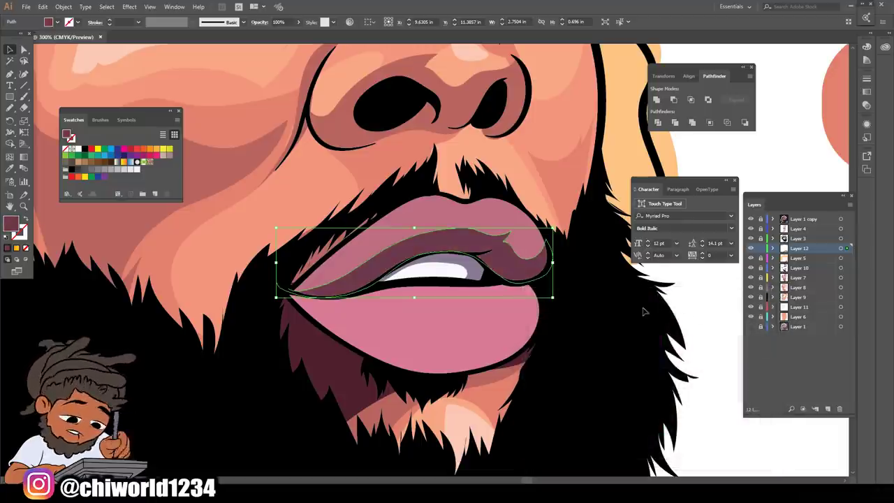
left_click(629, 324)
key("ctrl+minus")
key("ctrl+minus")
key("ctrl+minus")
key("ctrl+minus")
key("ctrl+minus")
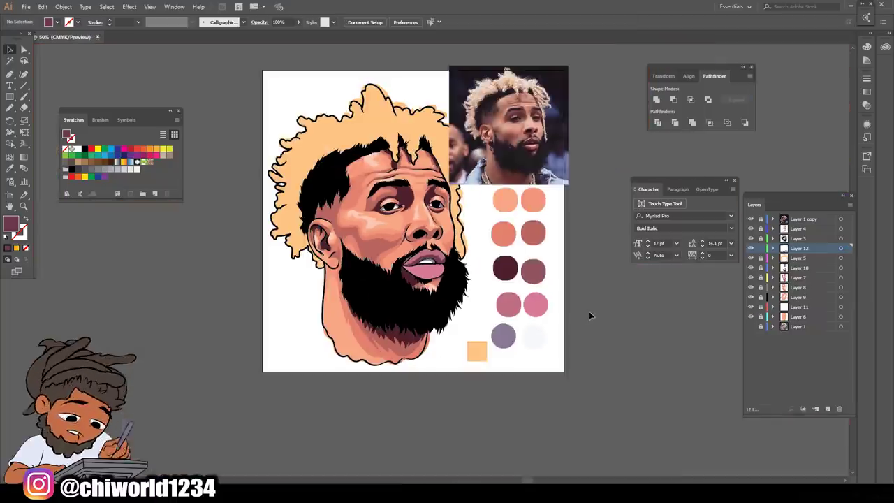
Sample the rose palette color and pencil a shadow along the lower lip's bottom edge, from the near mouth corner to the far end
scroll(585, 316, "up", 1)
key("ctrl+plus")
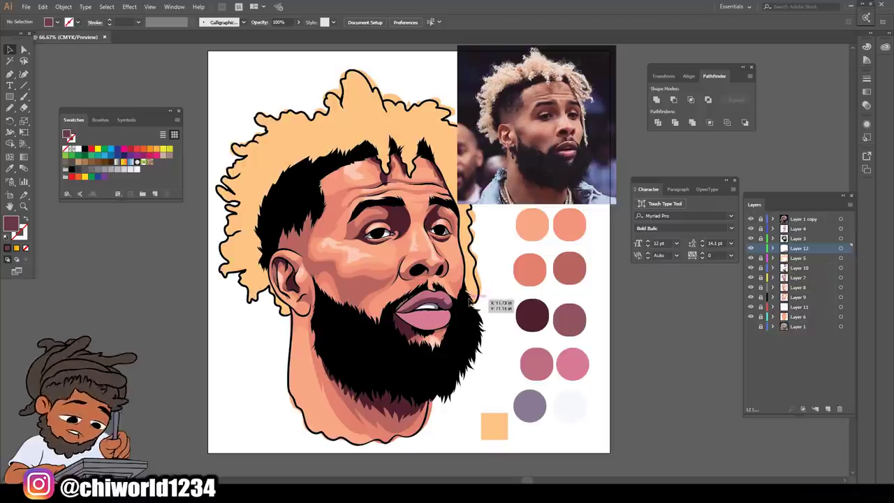
scroll(497, 304, "down", 1)
key("ctrl+plus")
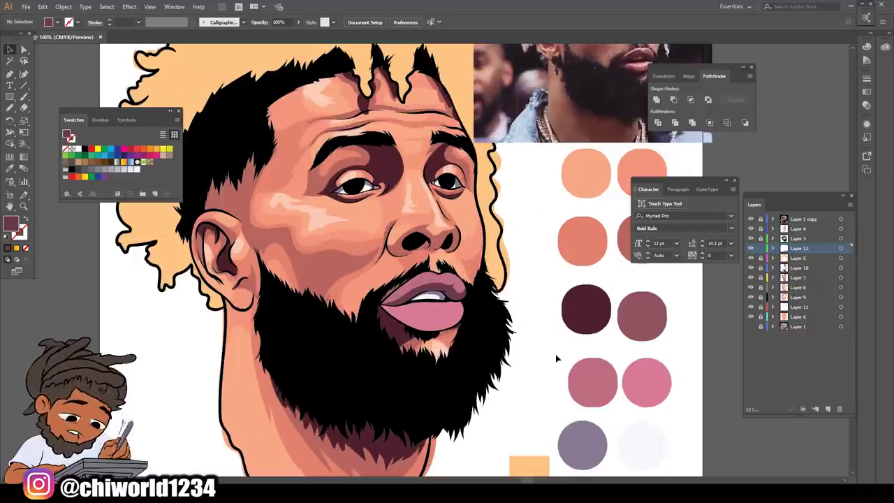
left_click(10, 168)
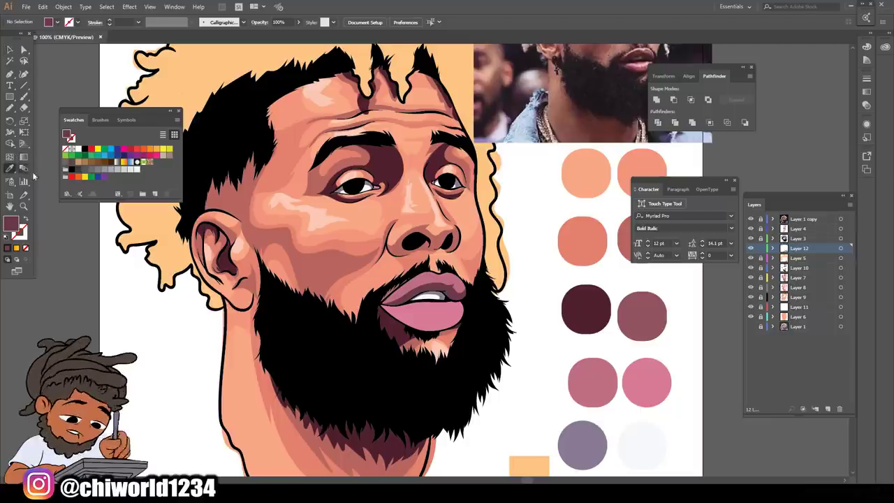
left_click(588, 378)
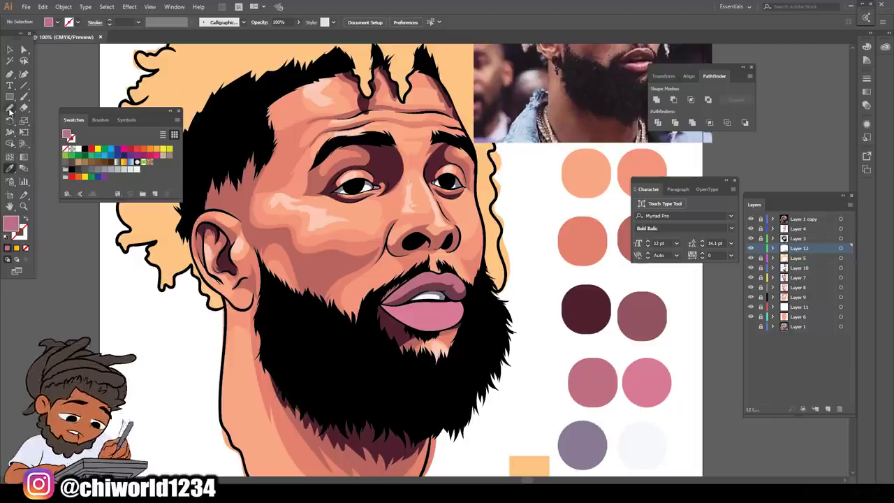
left_click(9, 107)
scroll(349, 310, "up", 6)
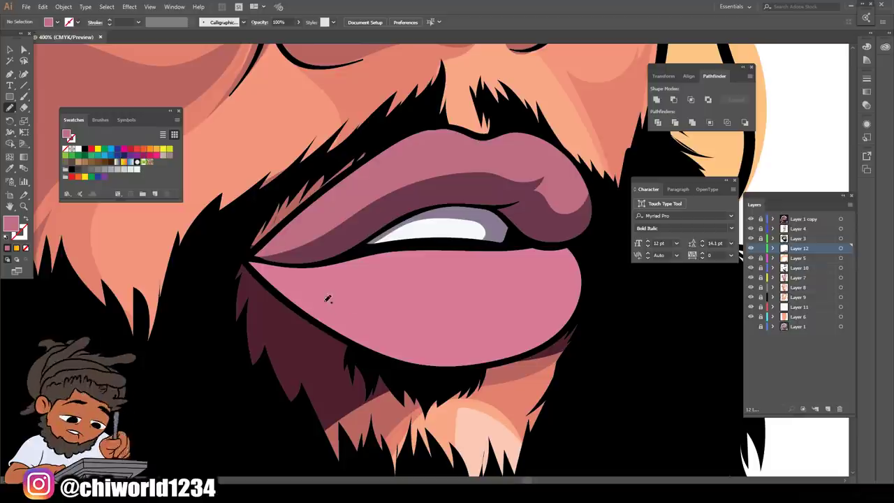
left_click_drag(243, 260, 332, 259)
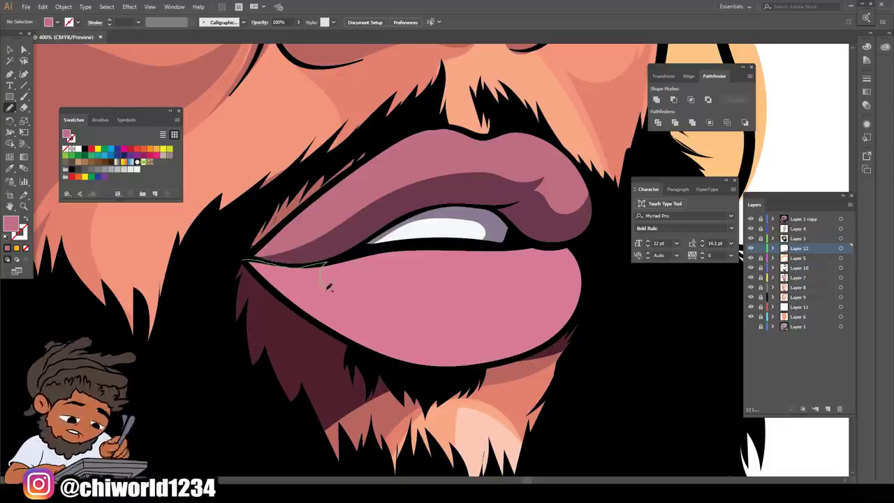
mouse_move(585, 255)
left_mouse_down()
mouse_move(587, 288)
mouse_move(557, 335)
mouse_move(460, 365)
mouse_move(405, 359)
mouse_move(343, 336)
mouse_move(239, 245)
left_mouse_up()
key("ctrl+minus")
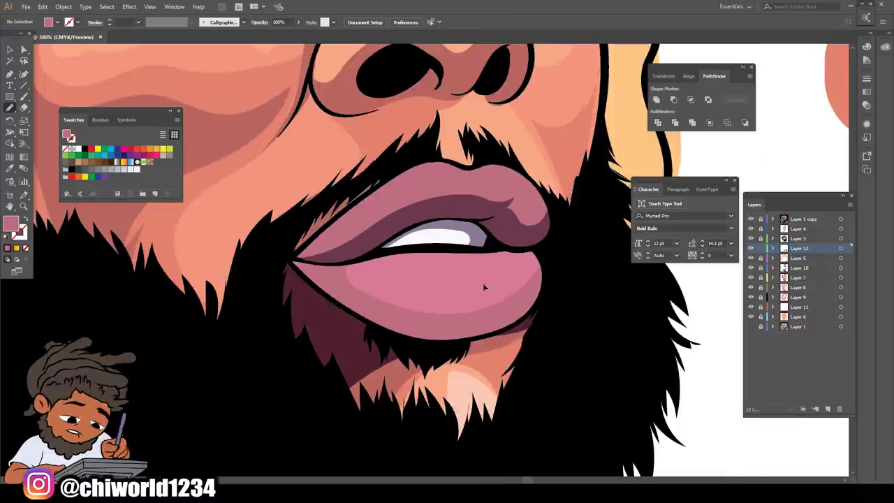
key("ctrl+plus")
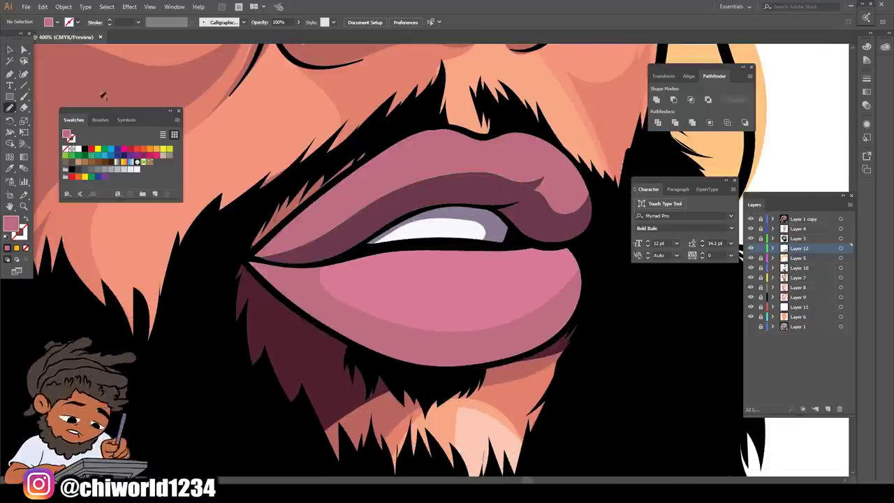
Select the lower lip shadow and darken its fill to #9B5367, then deselect it
left_click(11, 50)
left_click(408, 329)
double_click(12, 224)
left_click_drag(613, 359, 580, 357)
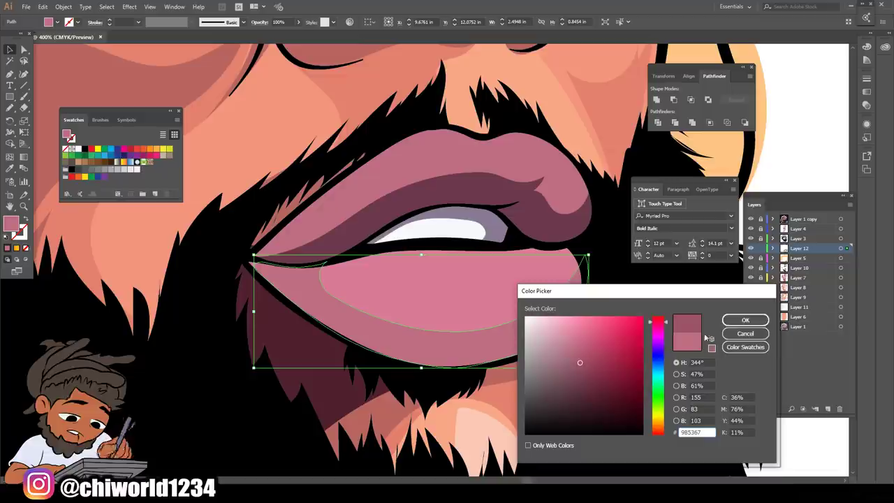
left_click(741, 320)
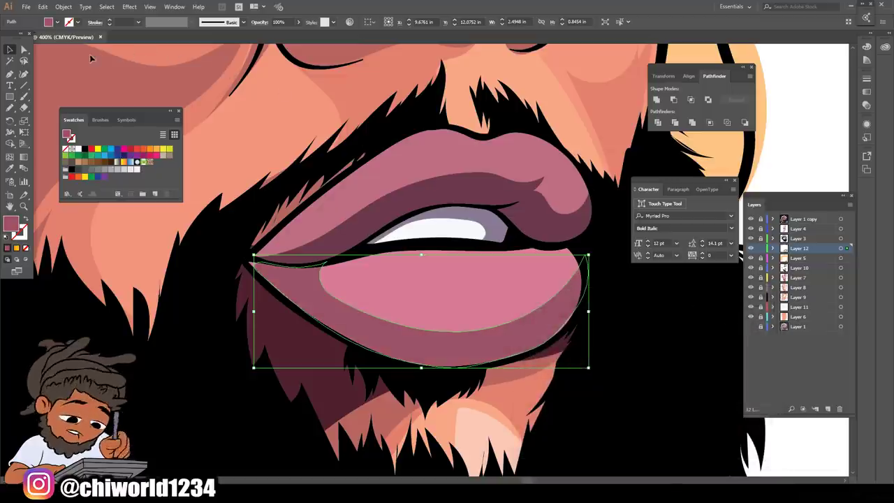
left_click(10, 49)
left_click(708, 395)
key("ctrl+minus")
key("ctrl+minus")
key("ctrl+minus")
key("ctrl+minus")
key("ctrl+minus")
scroll(616, 324, "up", 1)
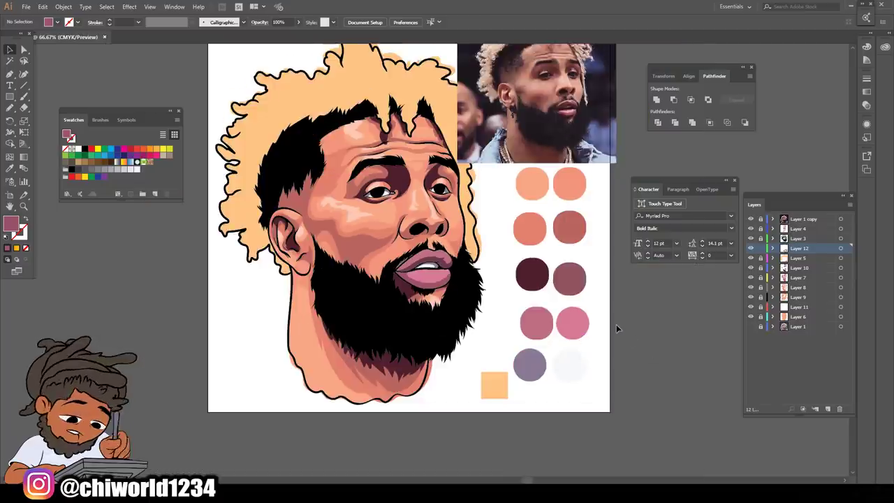
Sample the lower lip's pink, lighten the fill to #FFB3CC and pencil a highlight across the middle of the lower lip
scroll(614, 323, "up", 2)
key("ctrl+plus")
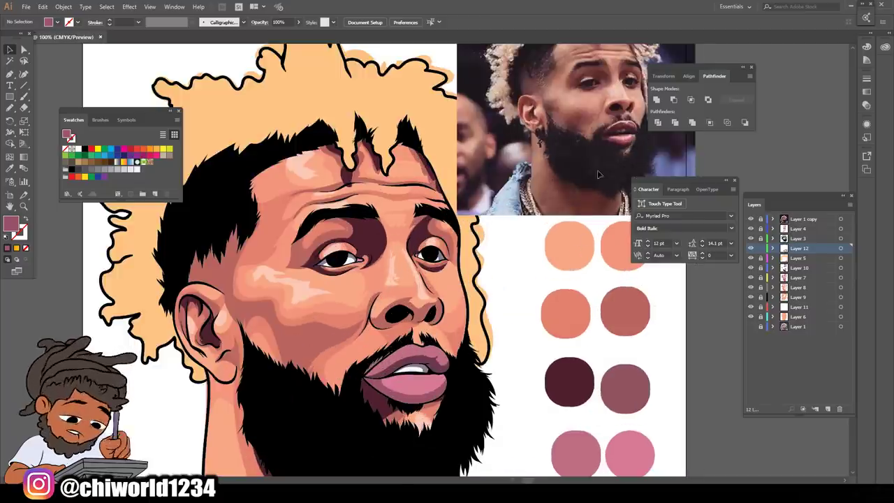
left_click(9, 167)
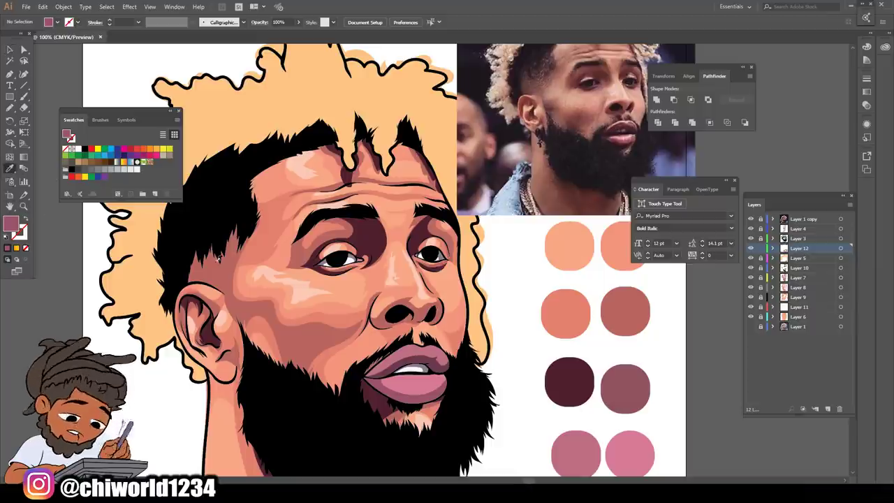
left_click(416, 378)
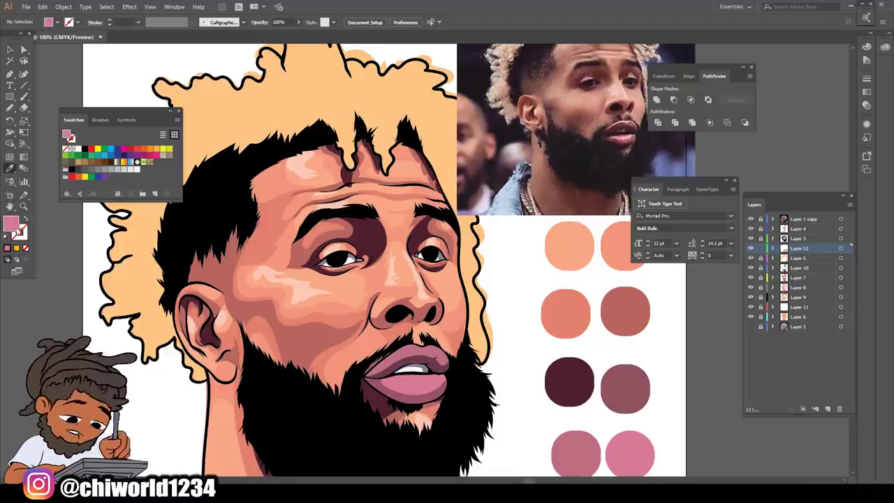
double_click(15, 229)
left_click_drag(564, 332, 559, 314)
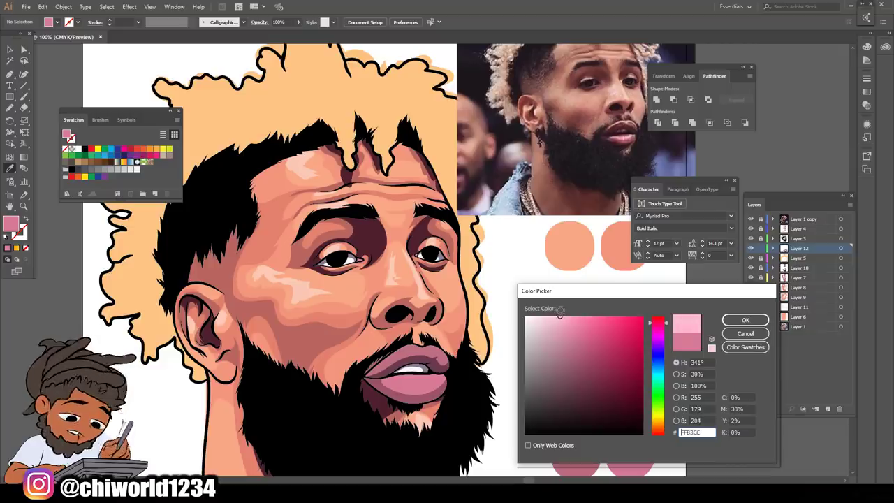
left_click(745, 320)
left_click(9, 107)
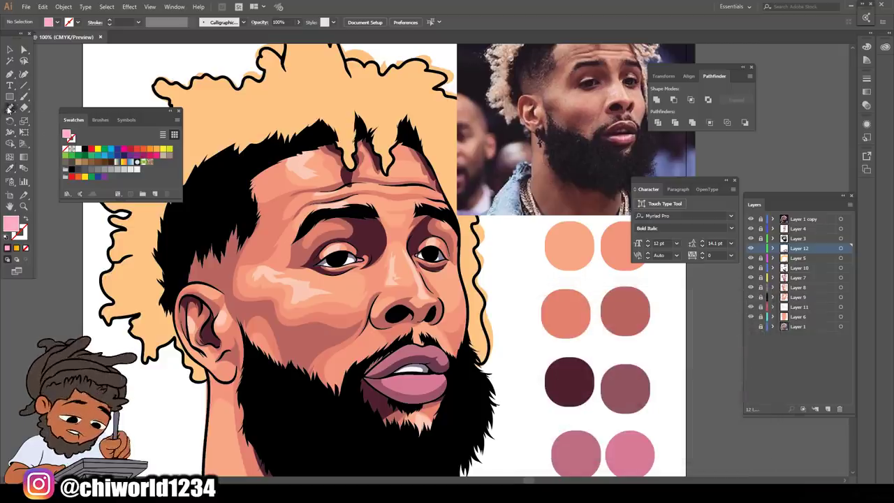
mouse_move(438, 378)
left_mouse_down()
mouse_move(391, 379)
mouse_move(433, 383)
left_mouse_up()
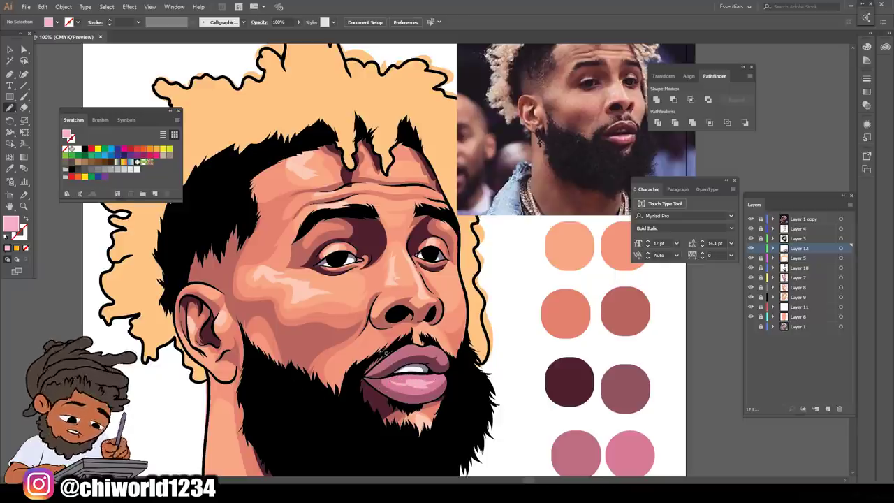
Examine the whole portrait beside the reference photo to judge the shading so far
key("ctrl+minus")
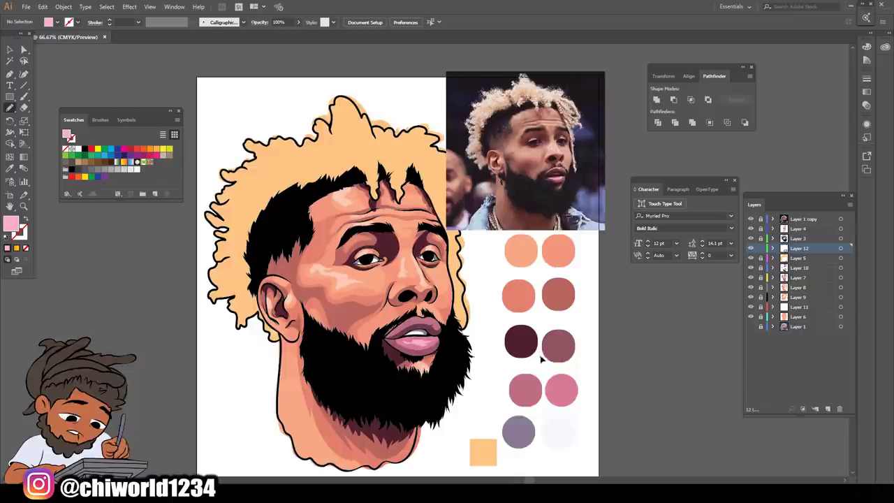
key("ctrl+minus")
key("ctrl+plus")
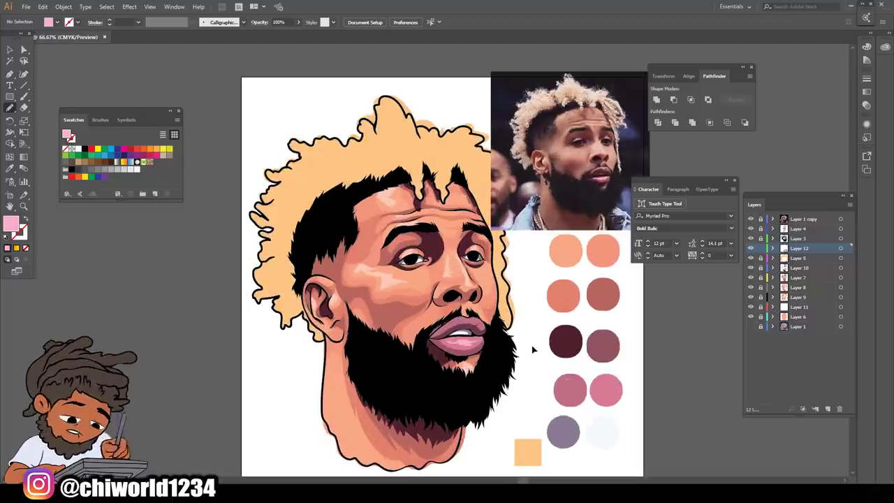
key("ctrl+plus")
scroll(541, 338, "up", 1)
key("ctrl+minus")
scroll(537, 328, "right", 2)
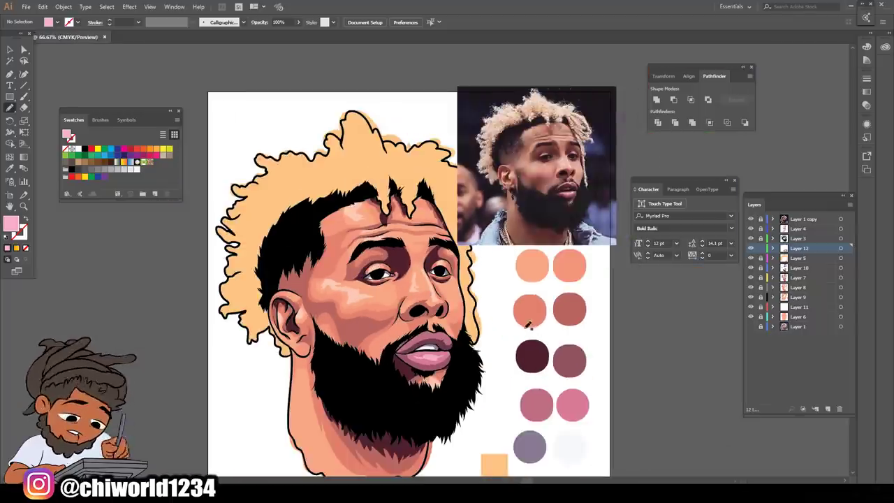
scroll(576, 290, "down", 1)
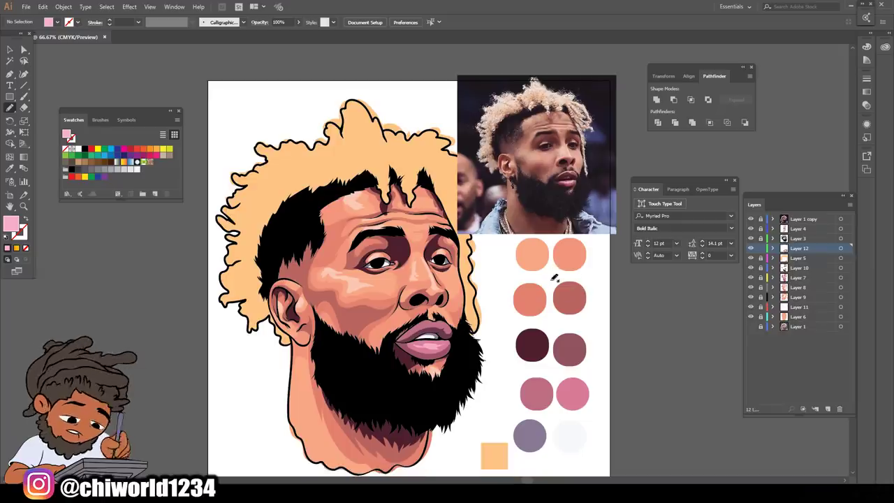
On Layer 10, sample the dark maroon of the eye socket and pencil a deep shadow on the cheek just above the beard
key("ctrl+plus")
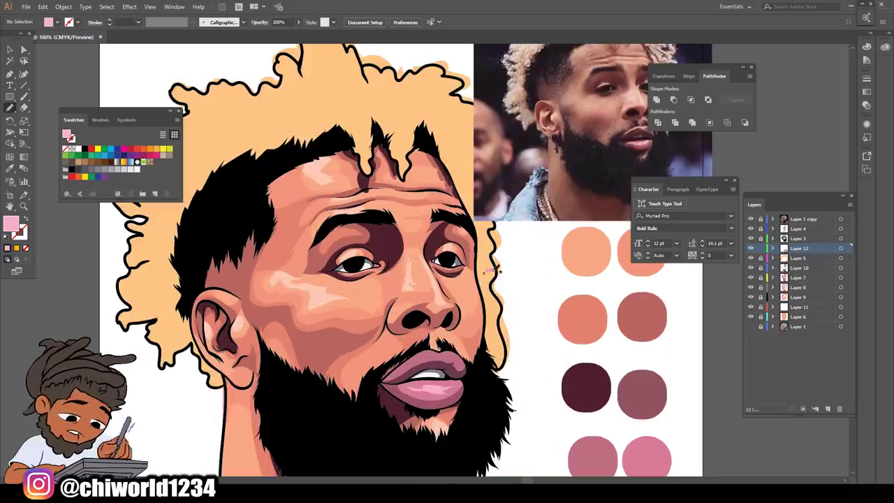
left_click(777, 268)
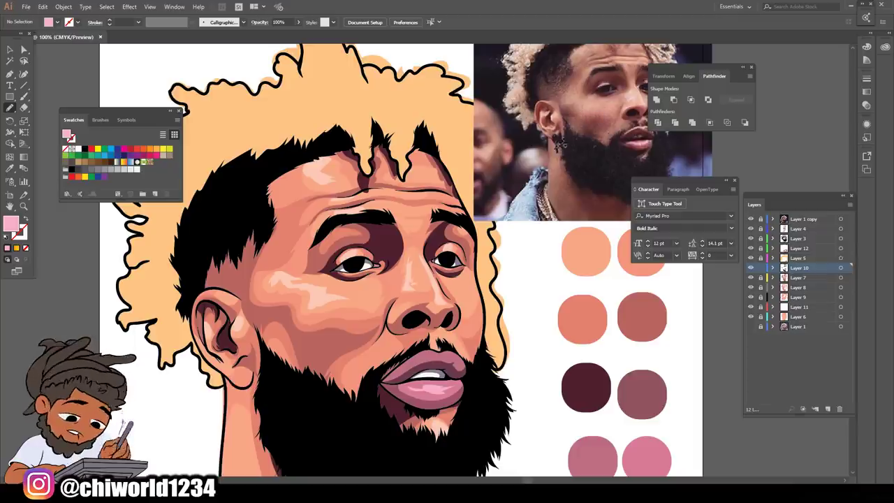
left_click(9, 167)
left_click(377, 239)
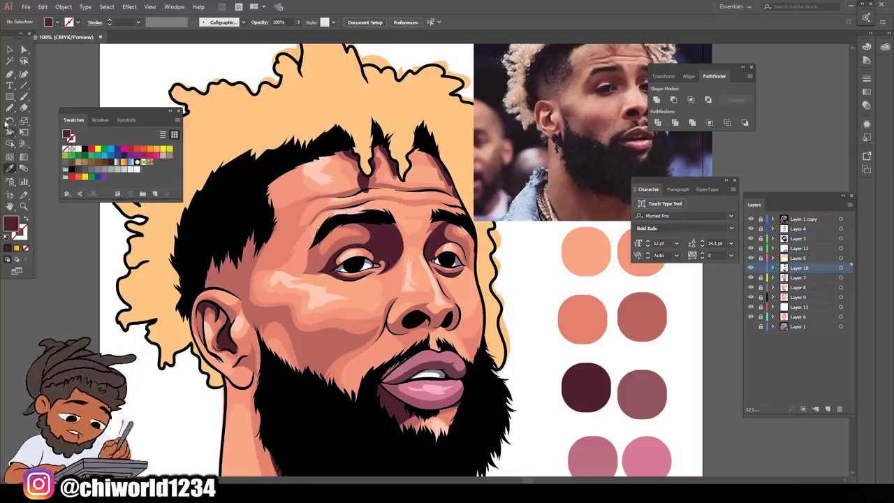
key("n")
left_click_drag(313, 391, 320, 370)
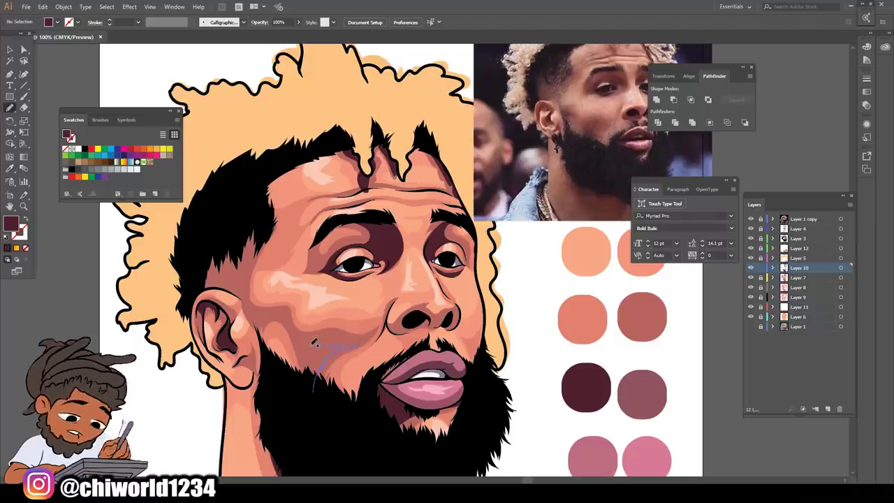
left_click_drag(305, 361, 314, 391)
key("ctrl+minus")
key("ctrl+minus")
key("ctrl+minus")
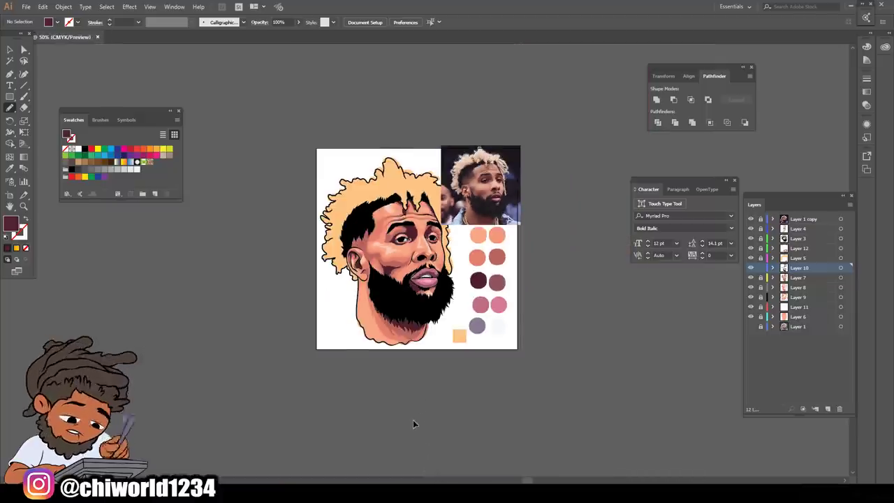
scroll(413, 423, "up", 4)
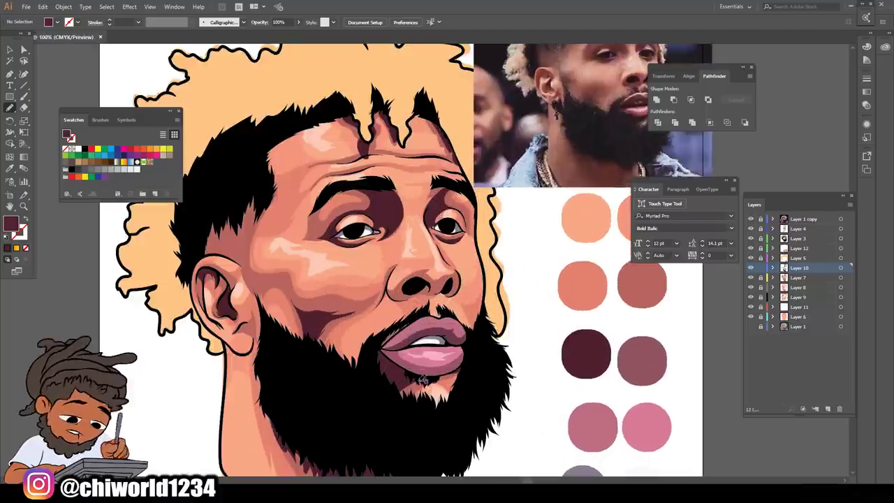
Pencil dark maroon shadows inside both nostrils along their inner lower edges on Layer 10
scroll(423, 380, "up", 2)
scroll(469, 363, "right", 3)
scroll(444, 369, "down", 1)
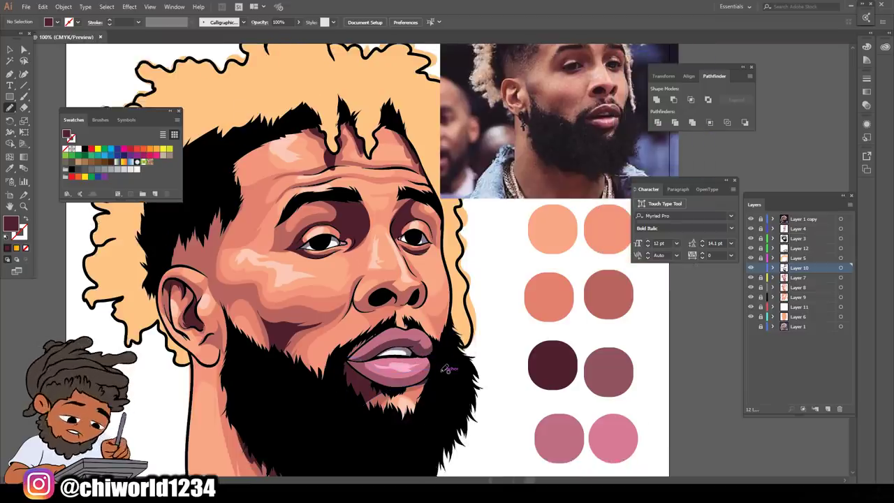
scroll(419, 308, "up", 5)
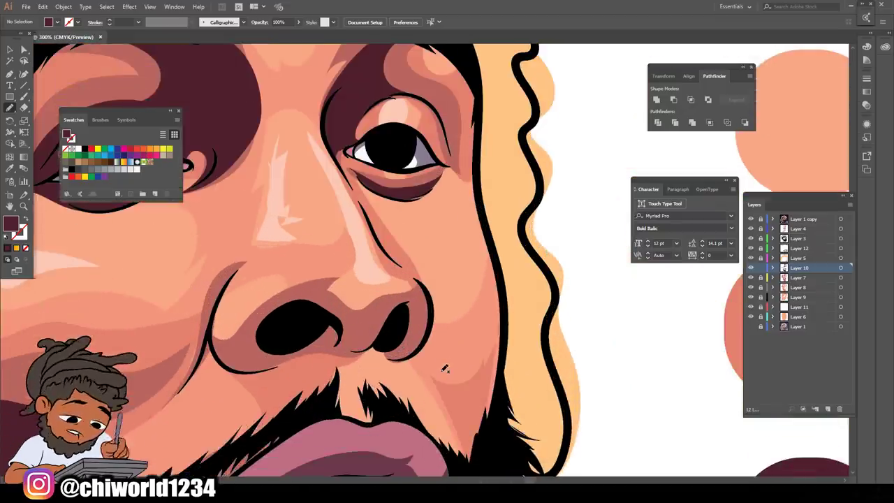
mouse_move(262, 307)
left_mouse_down()
mouse_move(342, 308)
mouse_move(340, 286)
mouse_move(286, 286)
left_mouse_up()
mouse_move(384, 287)
left_mouse_down()
mouse_move(372, 312)
mouse_move(412, 307)
left_mouse_up()
left_click_drag(404, 270, 395, 289)
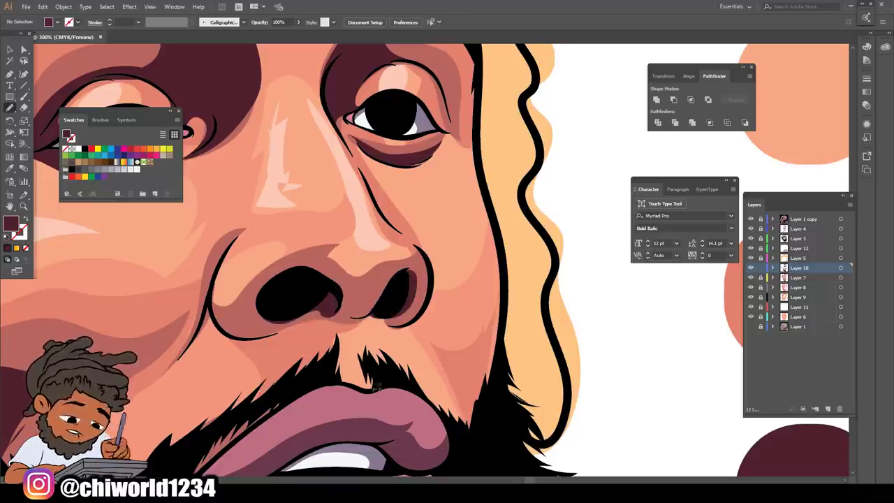
scroll(409, 444, "down", 5)
scroll(408, 443, "down", 2)
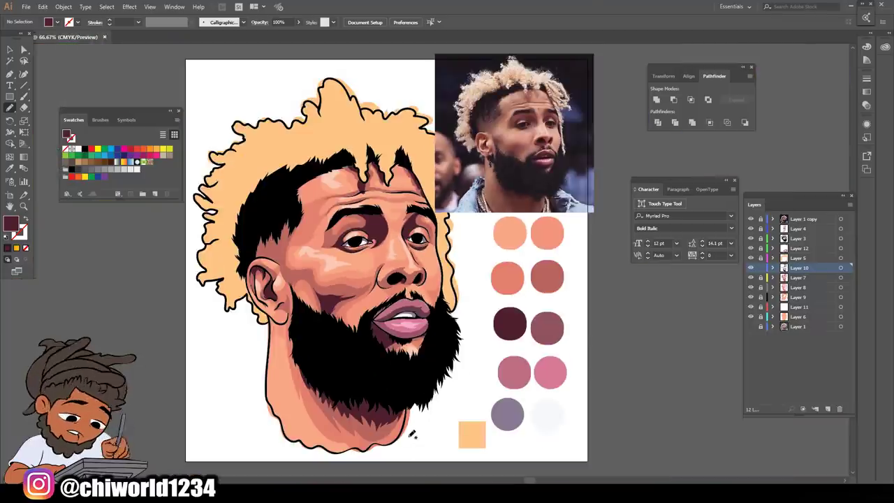
scroll(411, 443, "up", 1)
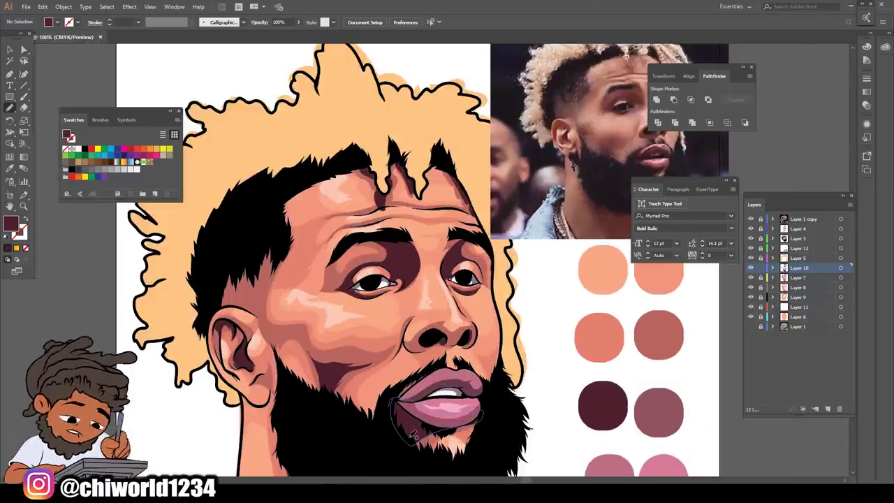
scroll(413, 434, "down", 1)
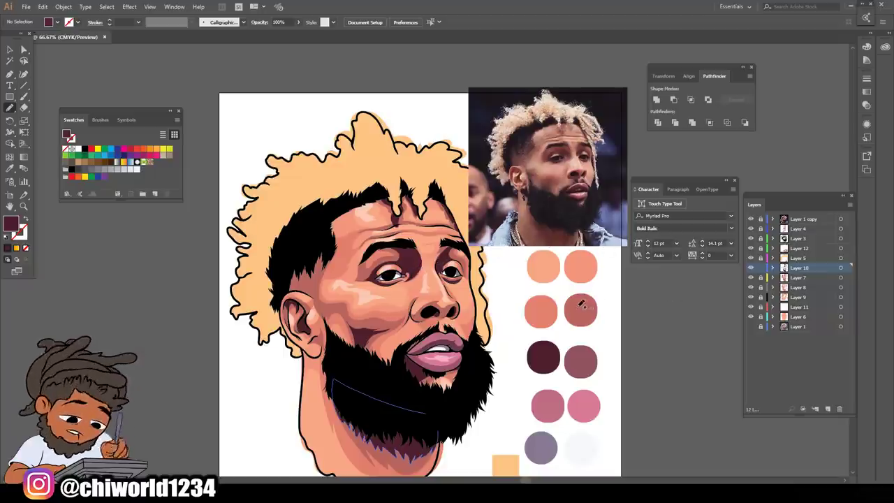
left_click_drag(425, 413, 438, 431)
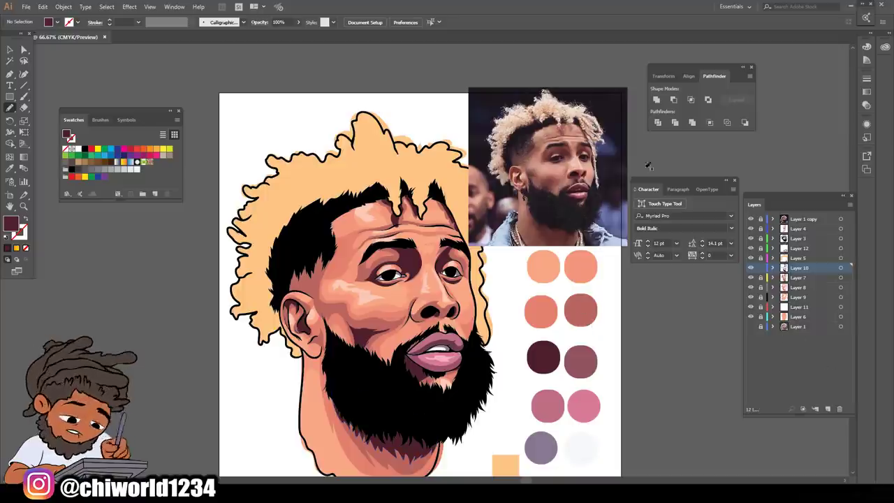